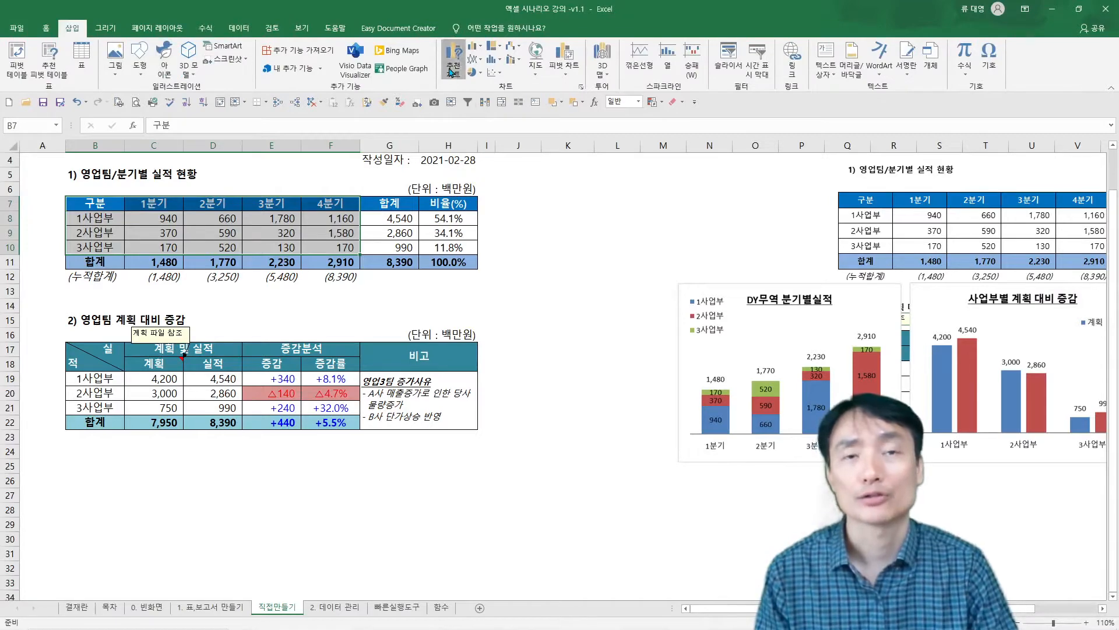
- Insert the recommended line chart for the selected quarterly sales data in B7:F10
click(454, 61)
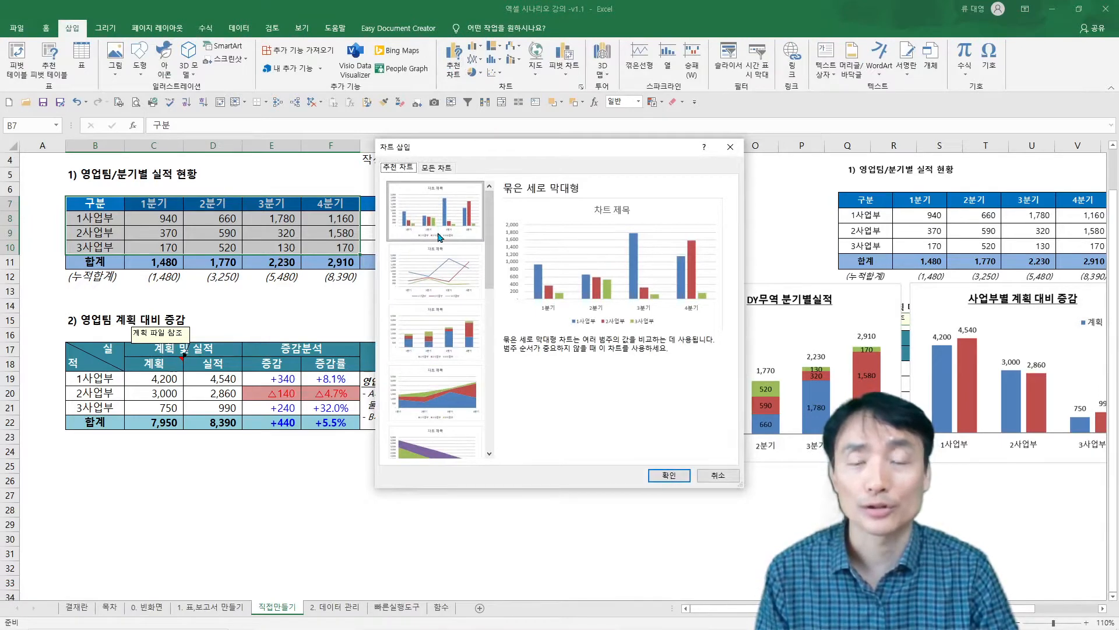
click(446, 282)
click(661, 476)
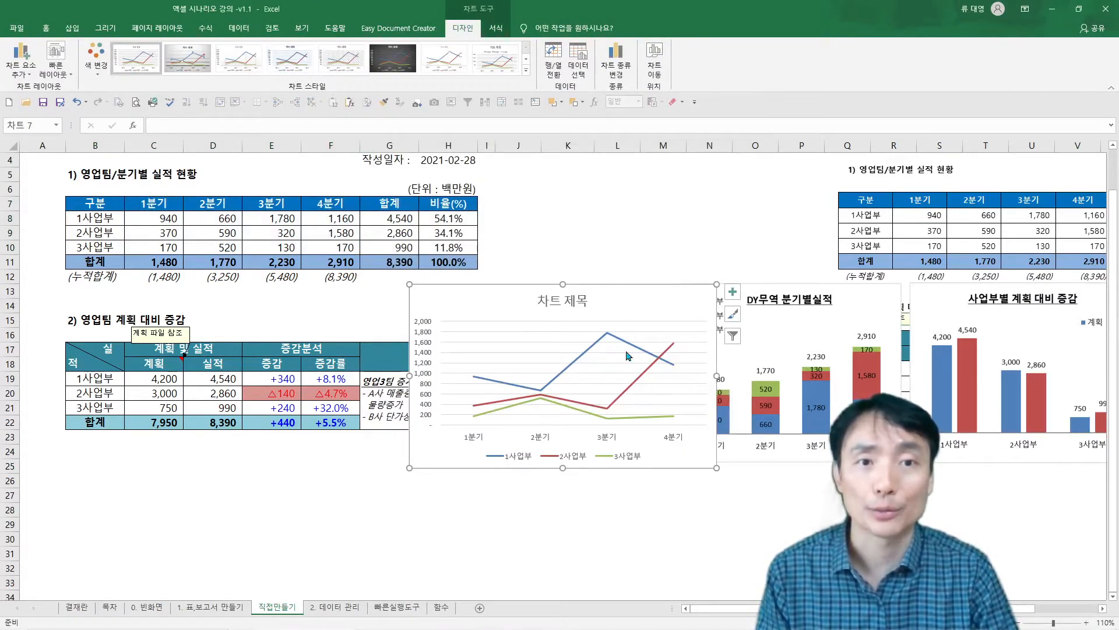
- Change the new line chart's type to clustered column (묶은 세로 막대형)
mouse_move(568, 402)
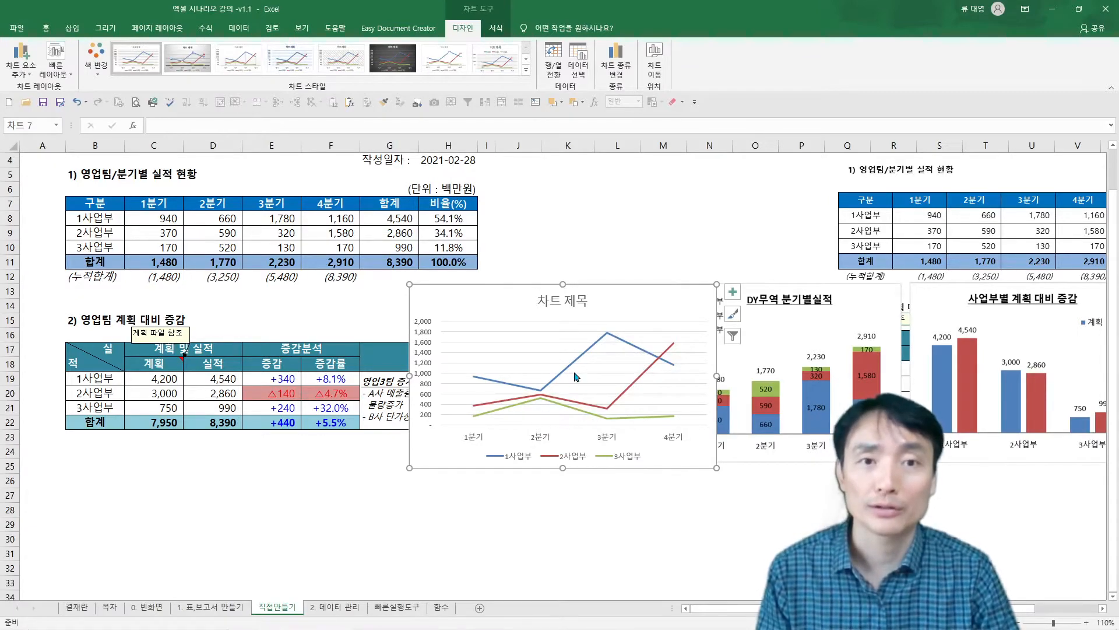
right_click(536, 353)
click(551, 399)
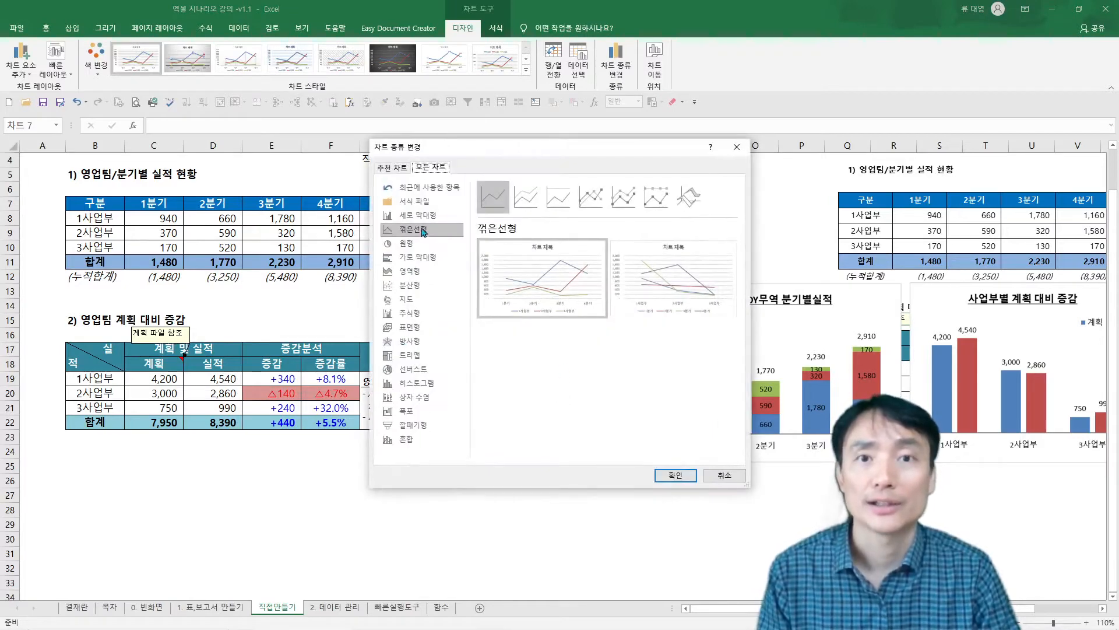
click(417, 215)
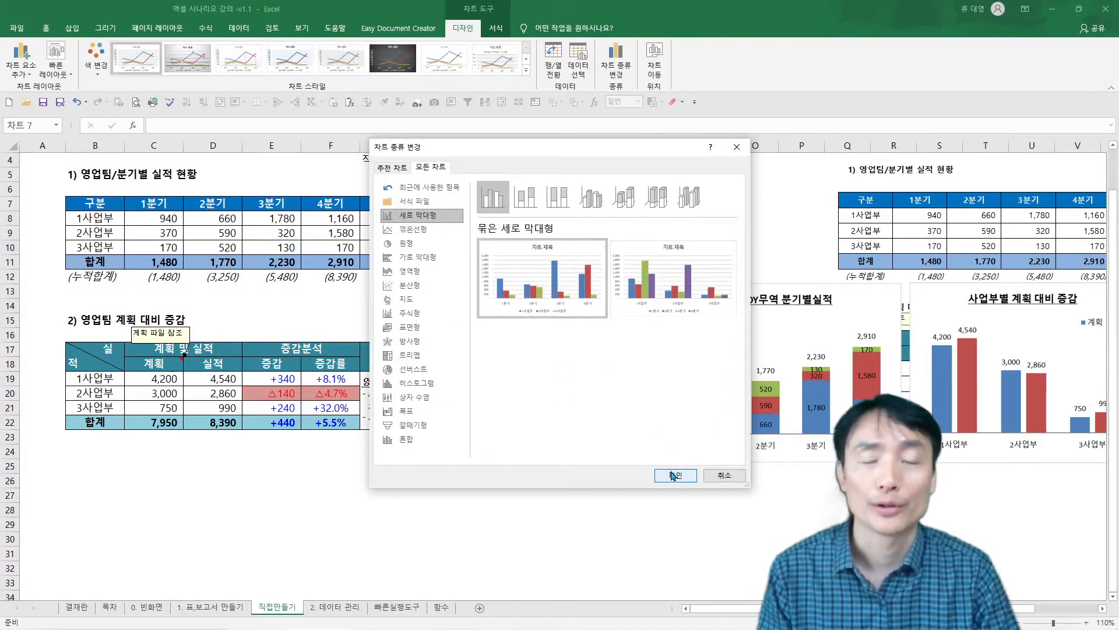
click(672, 475)
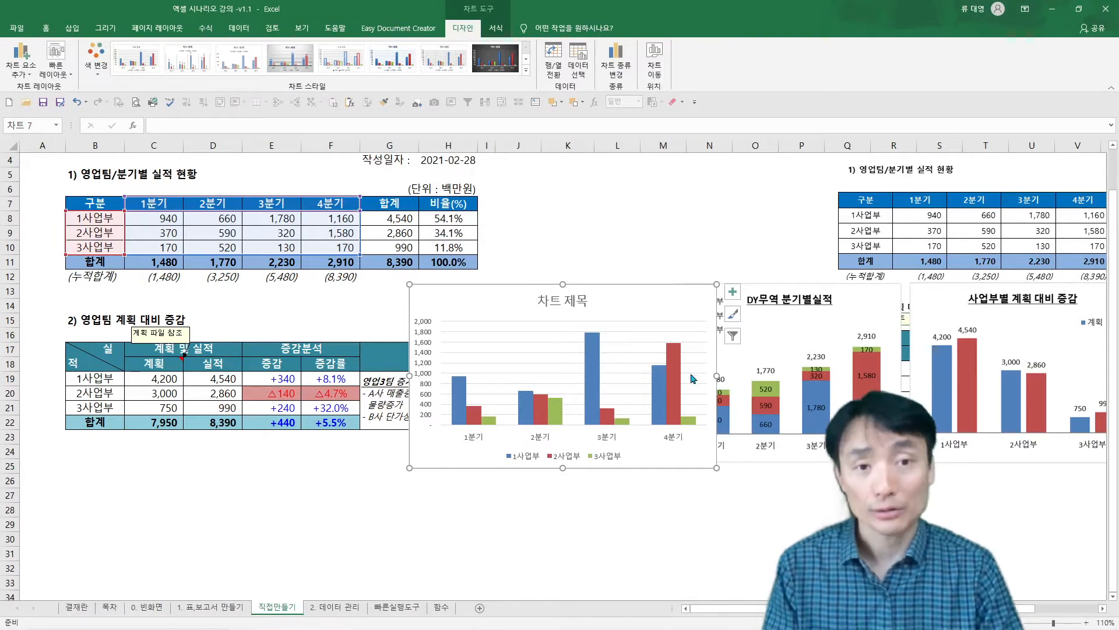
- Move the new chart down to about row 20 and change its type to stacked column (누적 세로 막대형)
drag(668, 295, 580, 398)
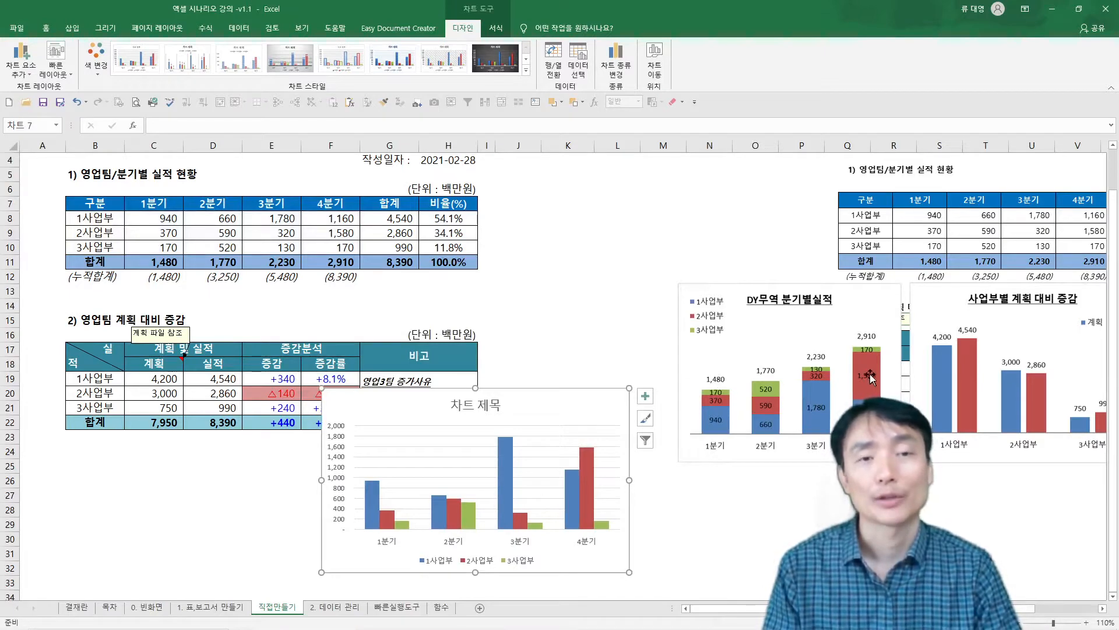
right_click(426, 474)
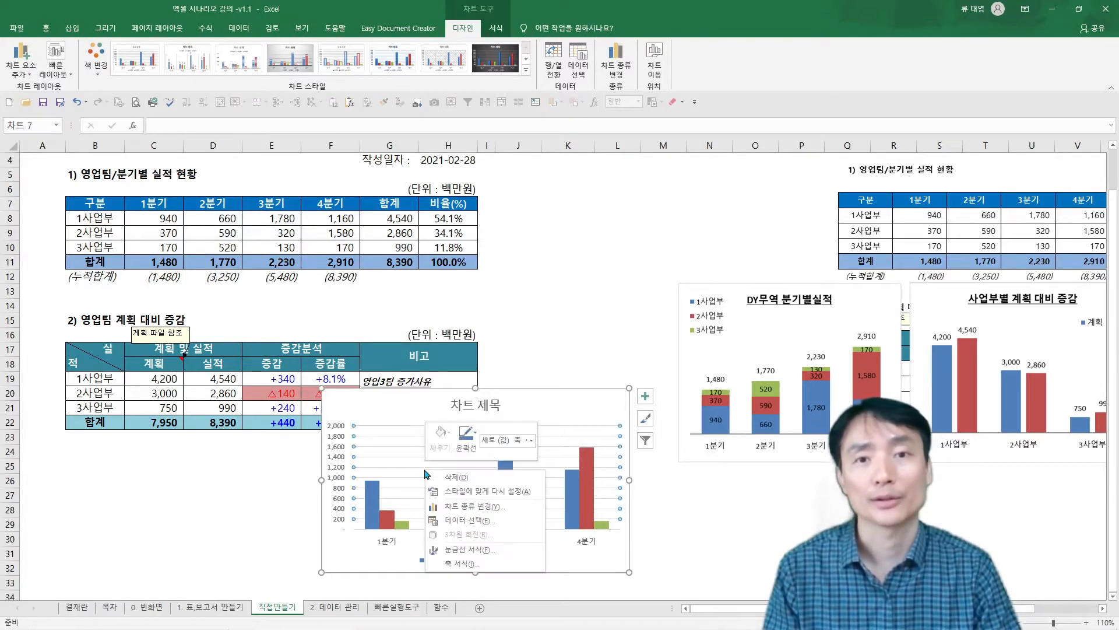
click(460, 506)
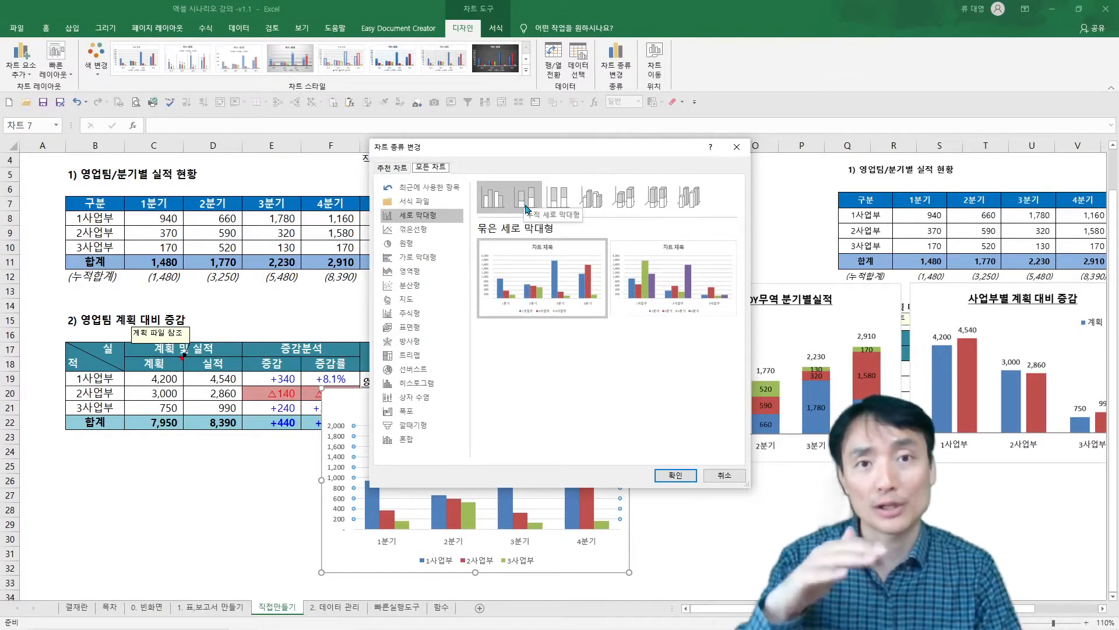
click(526, 204)
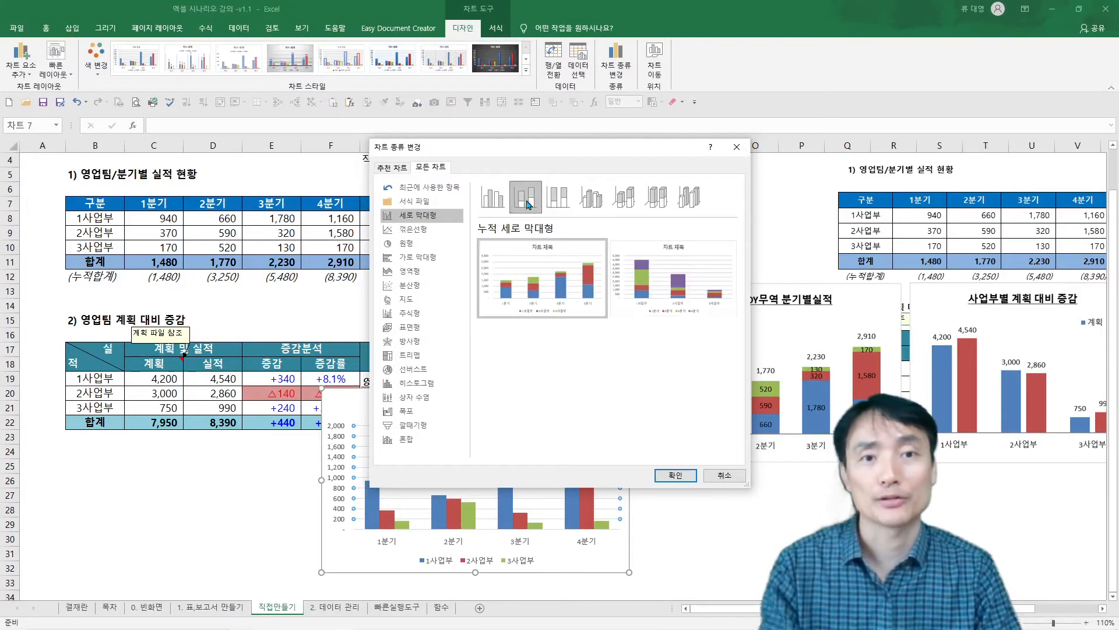
click(676, 475)
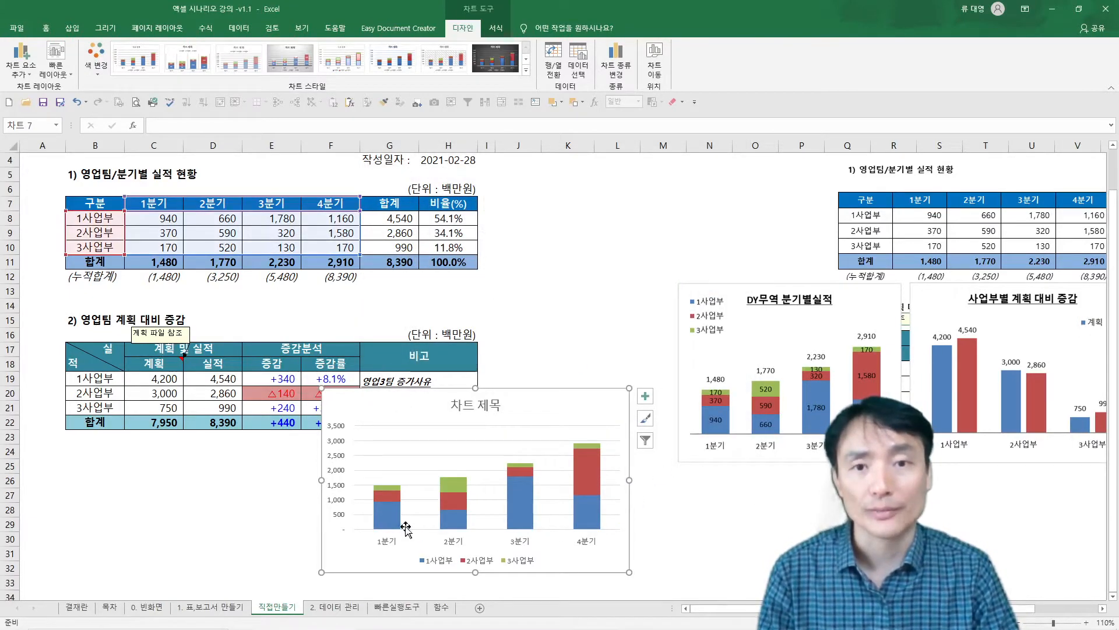
mouse_move(391, 488)
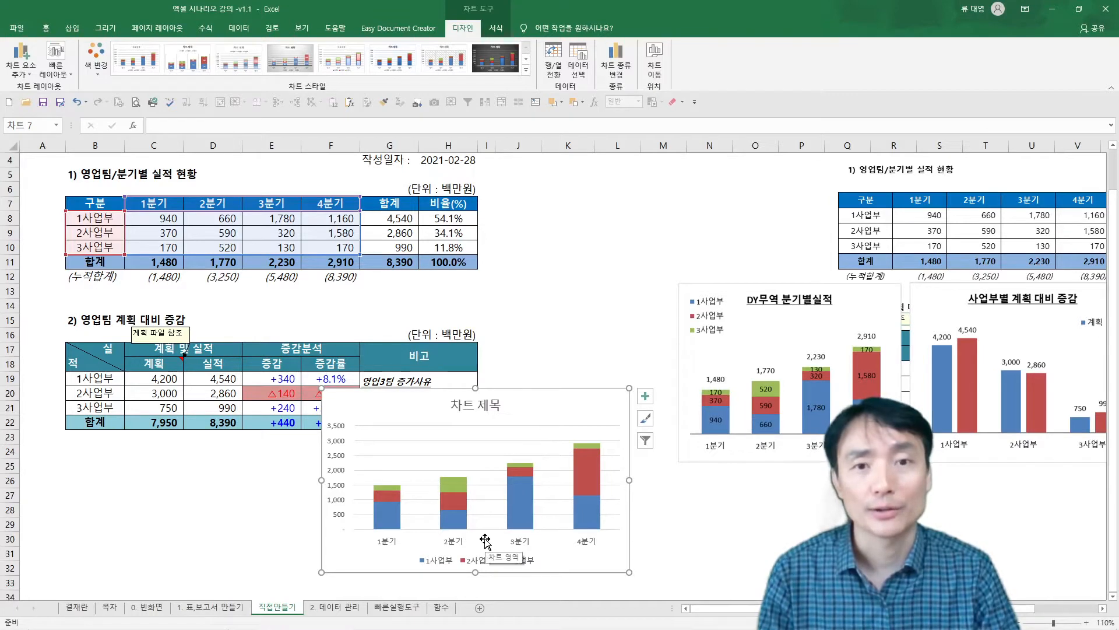
click(453, 525)
right_click(454, 525)
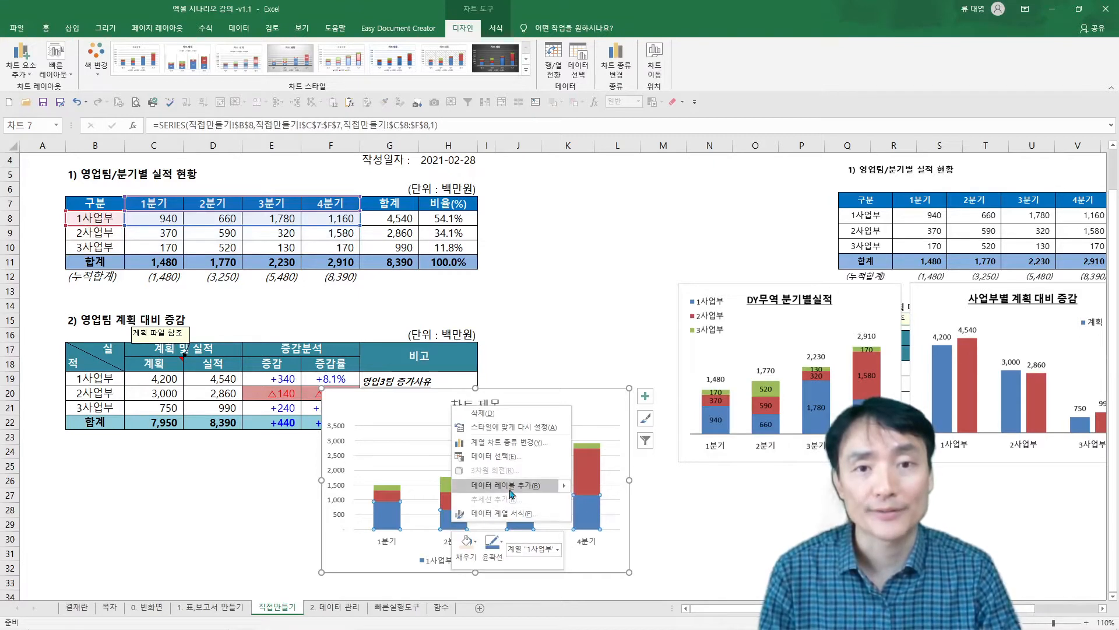
key(Escape)
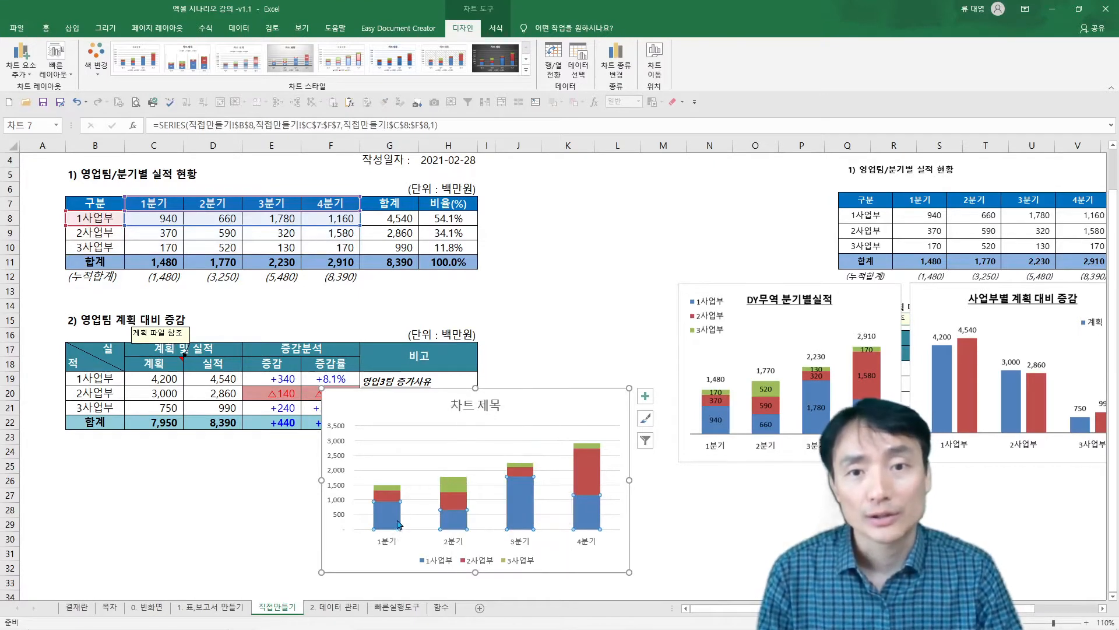
- Move the stacked column chart up and enlarge it to span about rows 7 to 27
click(561, 408)
drag(562, 408, 551, 261)
drag(605, 387, 718, 498)
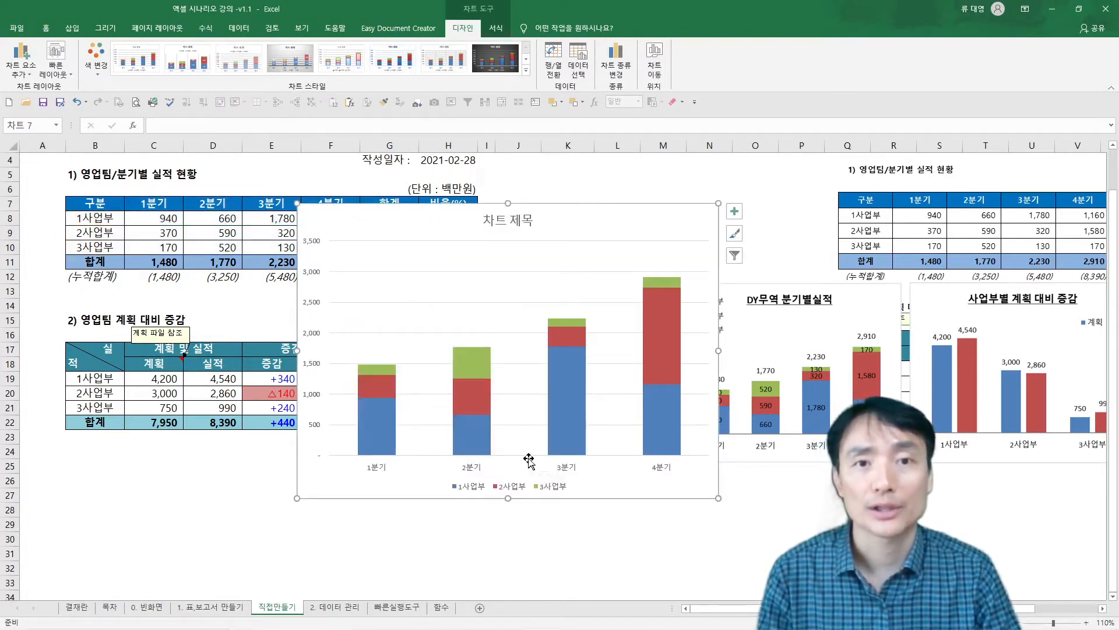
- Add data labels to the 1사업부, 2사업부 and 3사업부 series of the stacked column chart
click(380, 437)
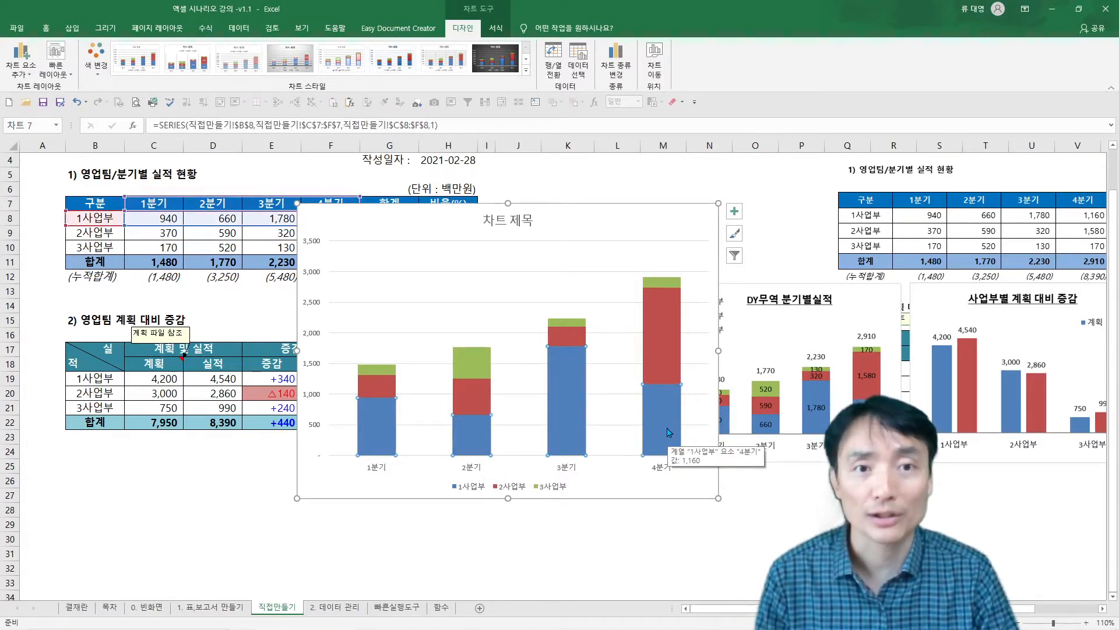
right_click(670, 432)
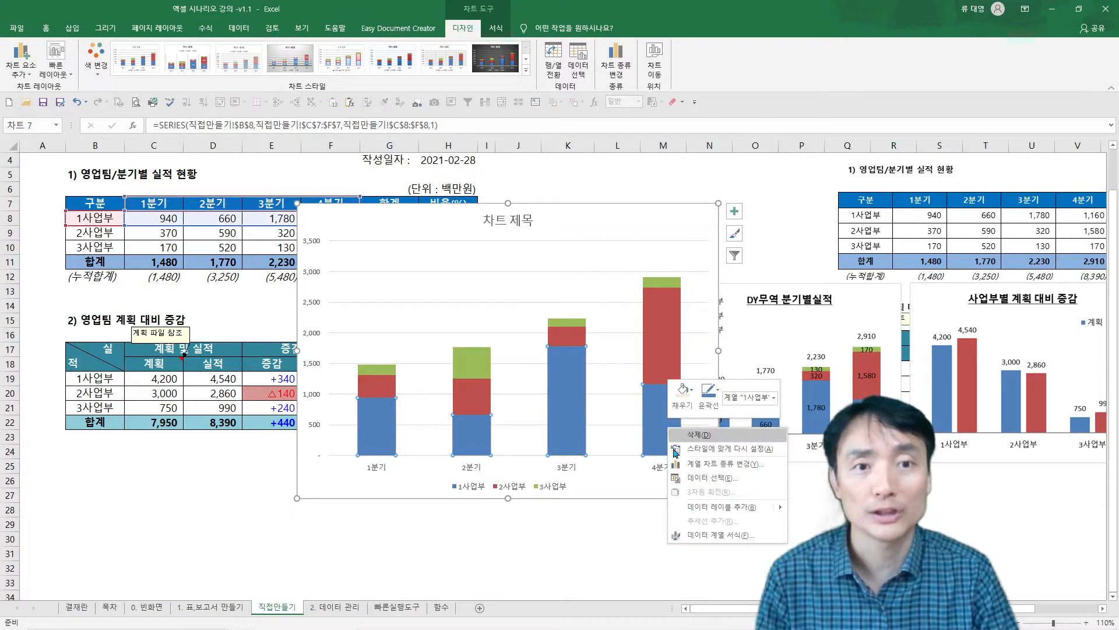
click(700, 507)
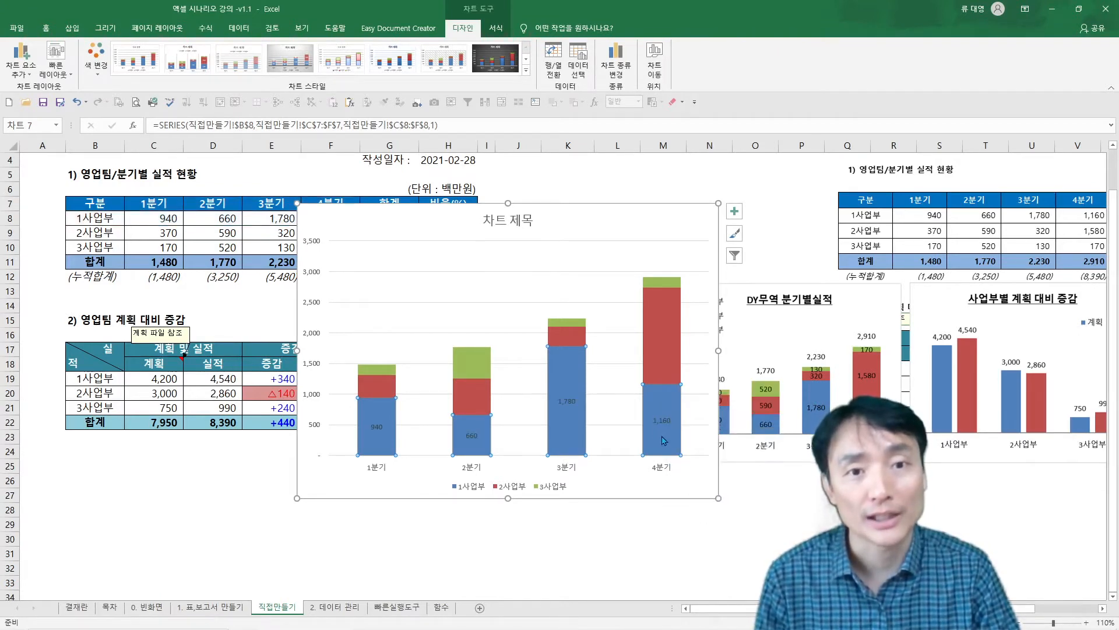
right_click(657, 340)
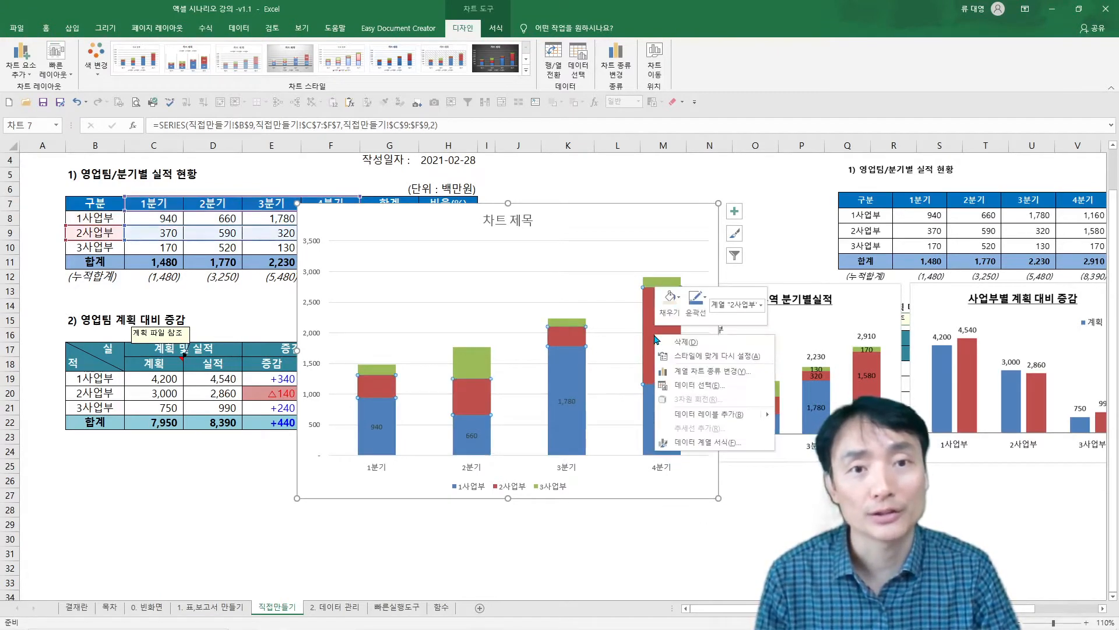
click(697, 415)
right_click(663, 283)
click(711, 364)
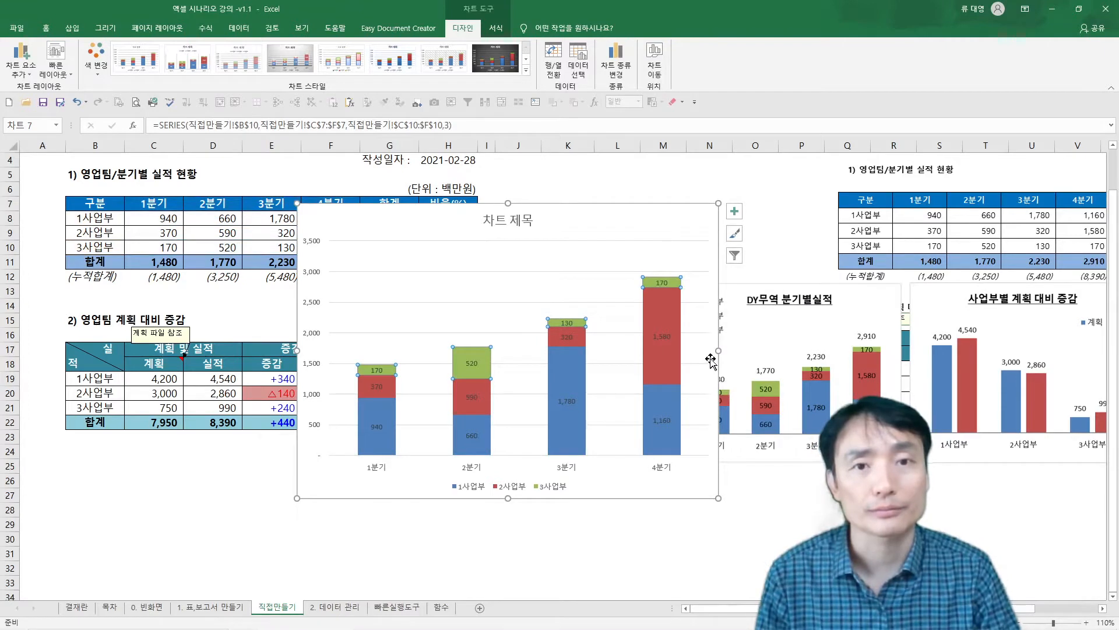
- Select the whole stacked column chart and increase its text to font size 12
click(323, 207)
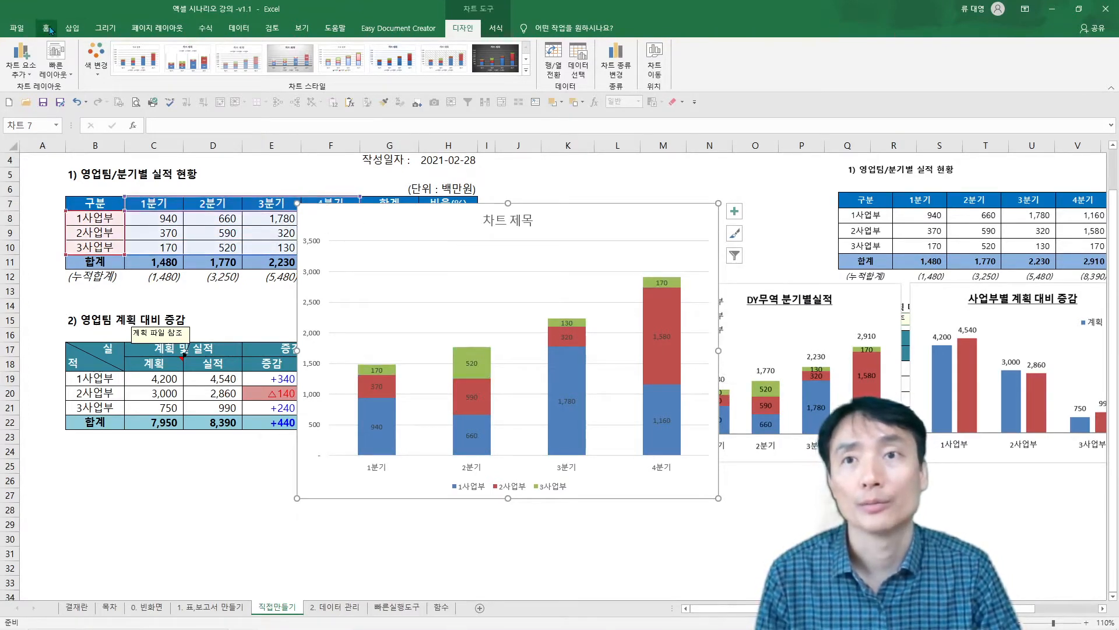
click(49, 29)
click(212, 53)
click(213, 53)
click(212, 53)
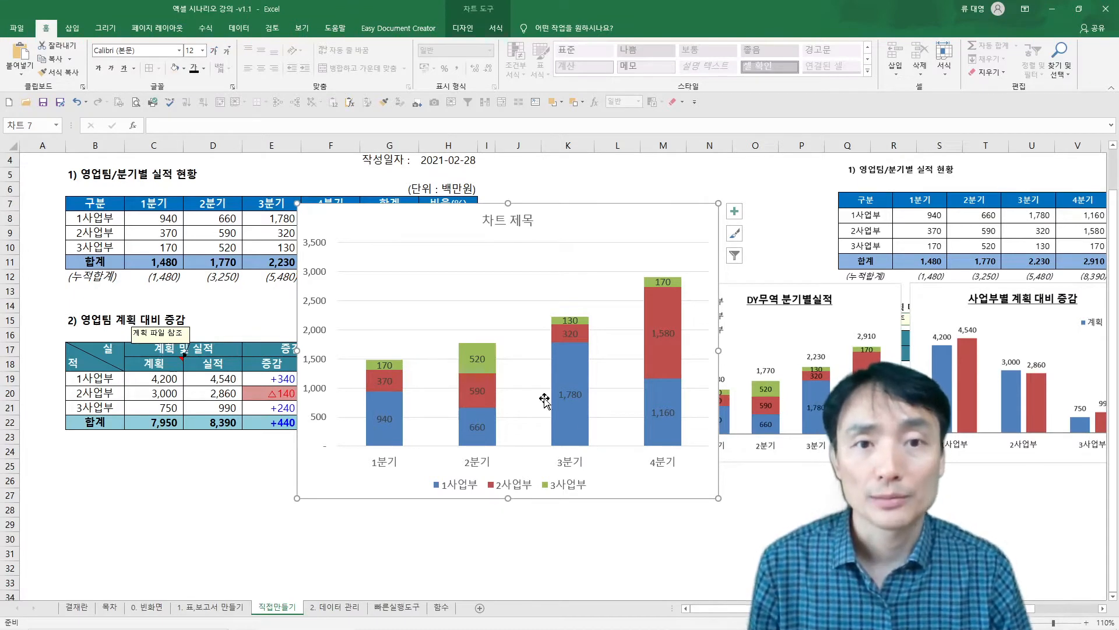
- Format the 1사업부 data series with a gap width (간격 너비) of 100%
click(561, 424)
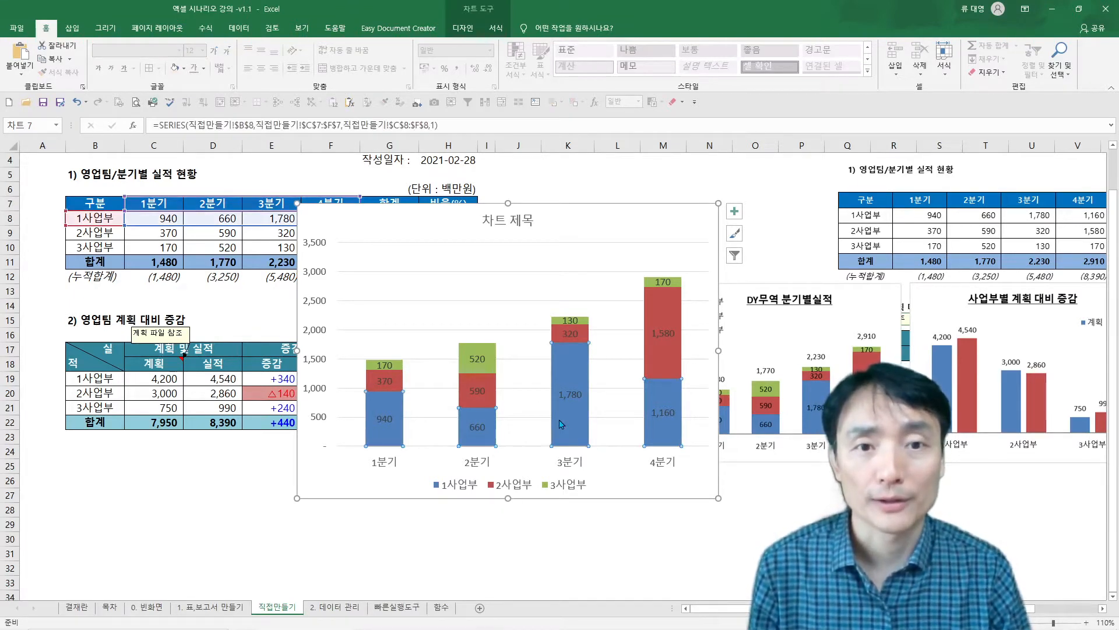
right_click(561, 423)
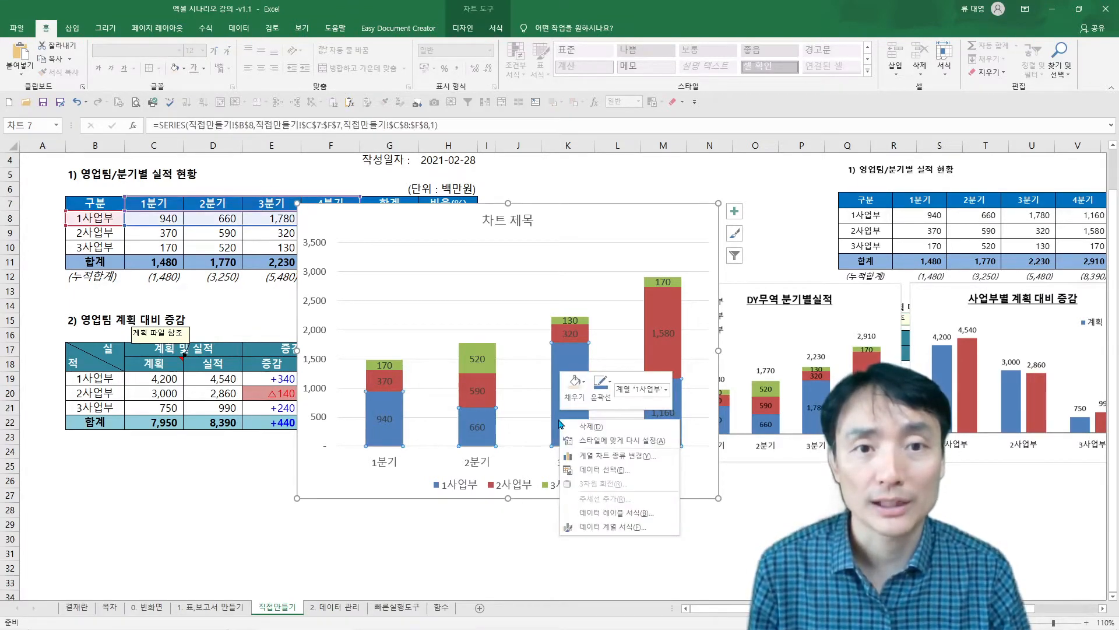
click(616, 526)
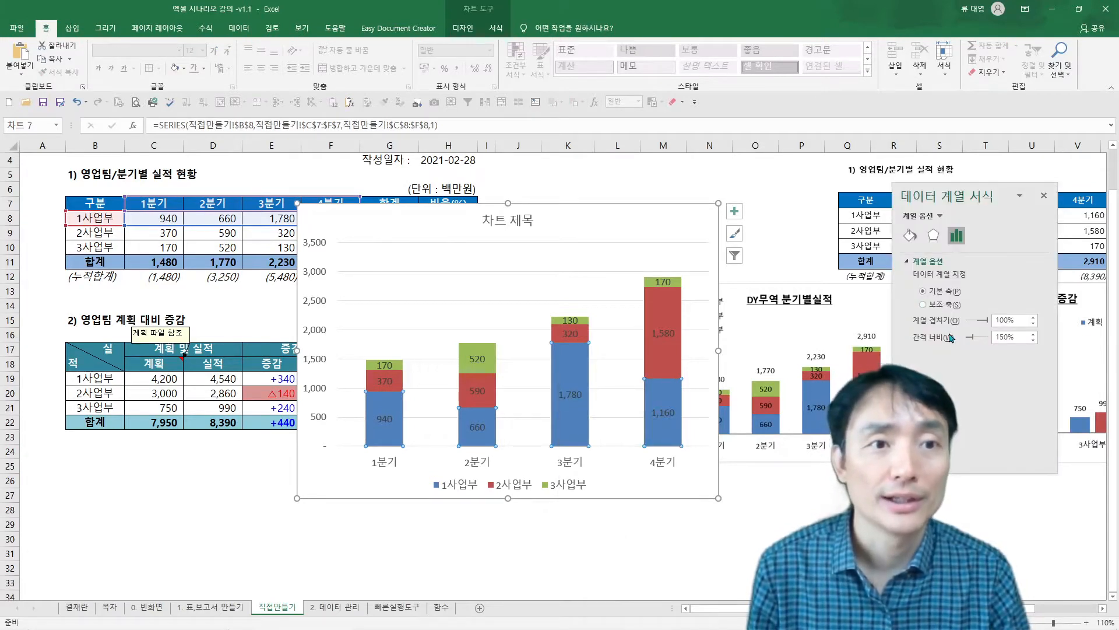
click(1000, 338)
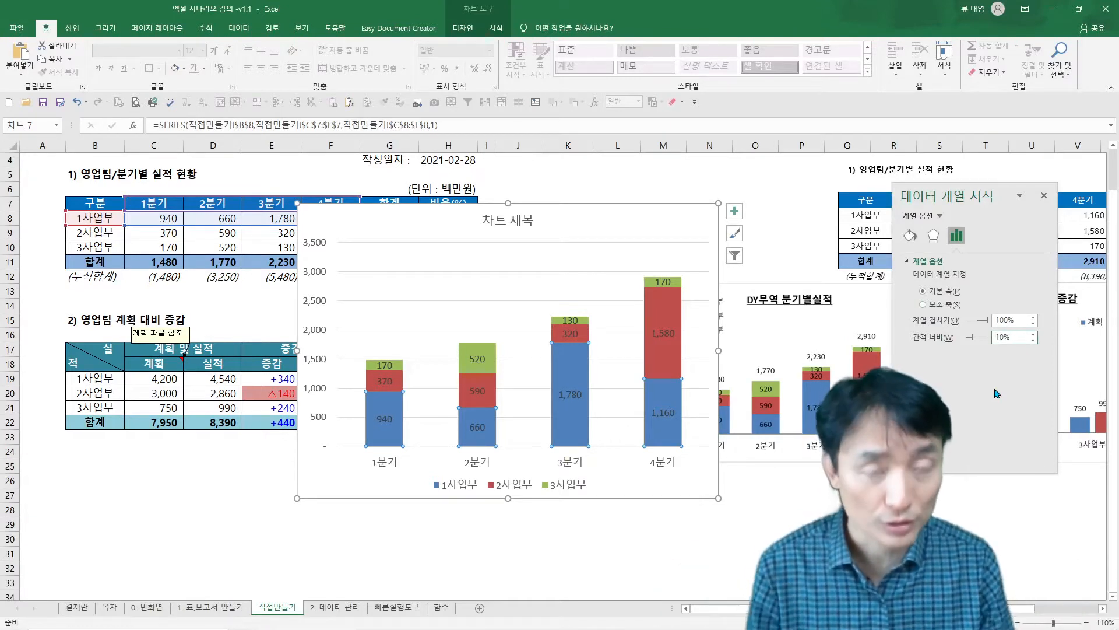
key(Return)
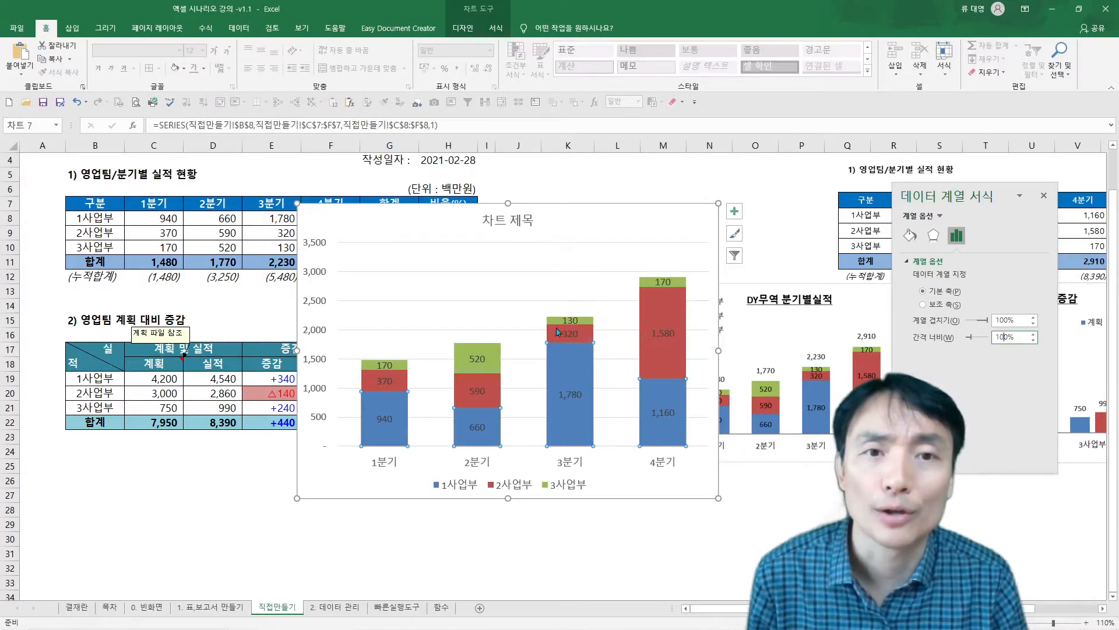
- Extend the chart's source data range to =직접만들기!$B$7:$F$11 to include the 합계 row
click(402, 319)
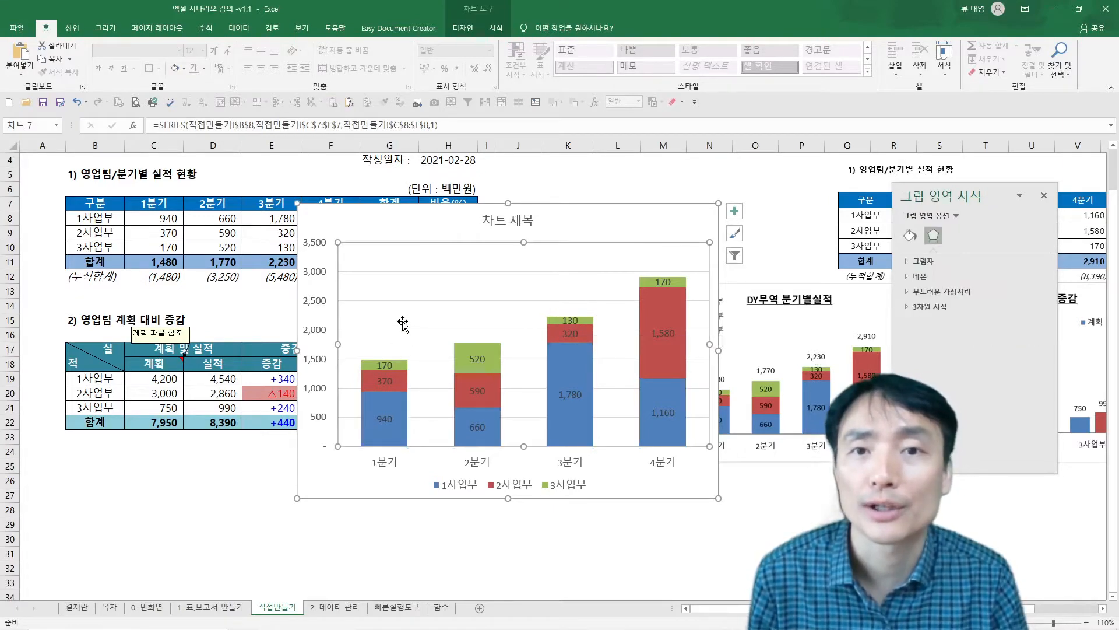
right_click(402, 319)
click(444, 382)
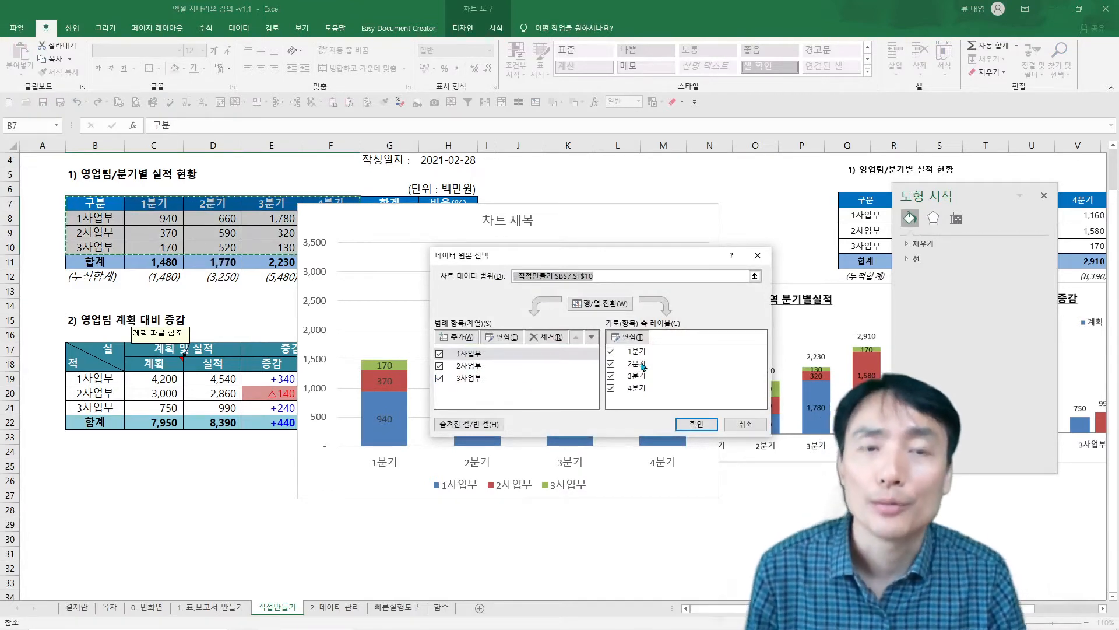
click(602, 277)
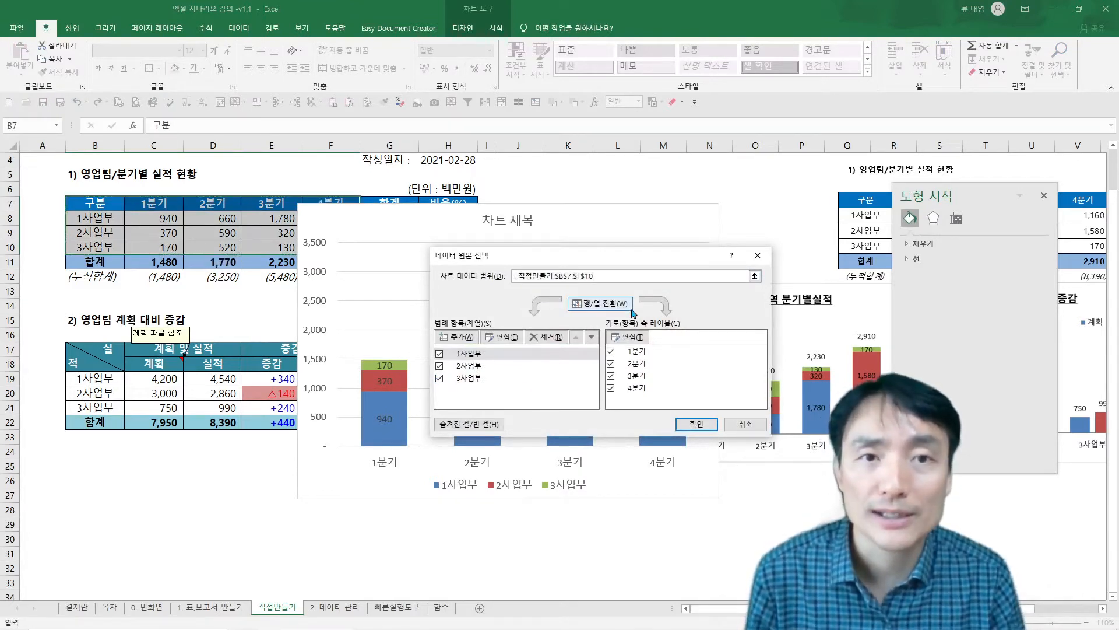
key(BackSpace)
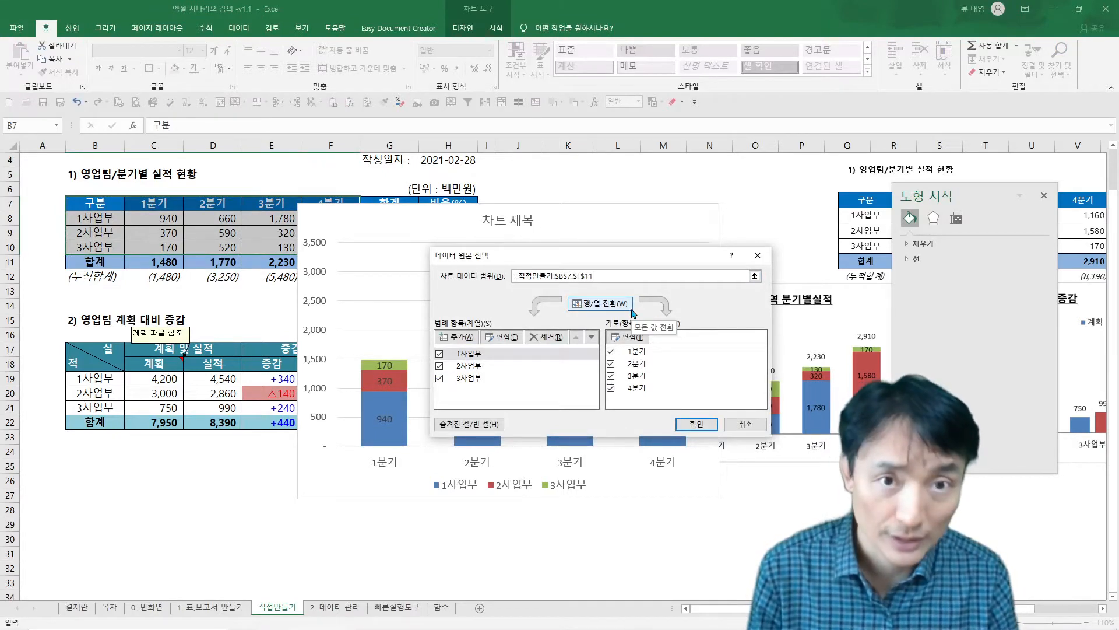
key(Return)
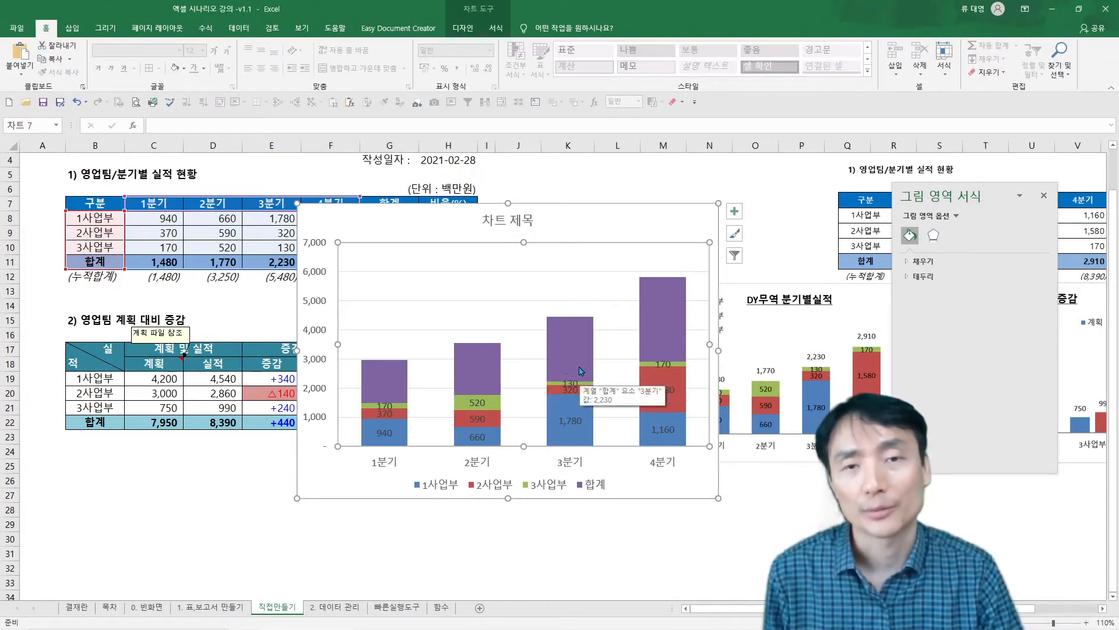
- Start changing the stacked column chart's type and choose the combo (혼합) chart category
click(561, 366)
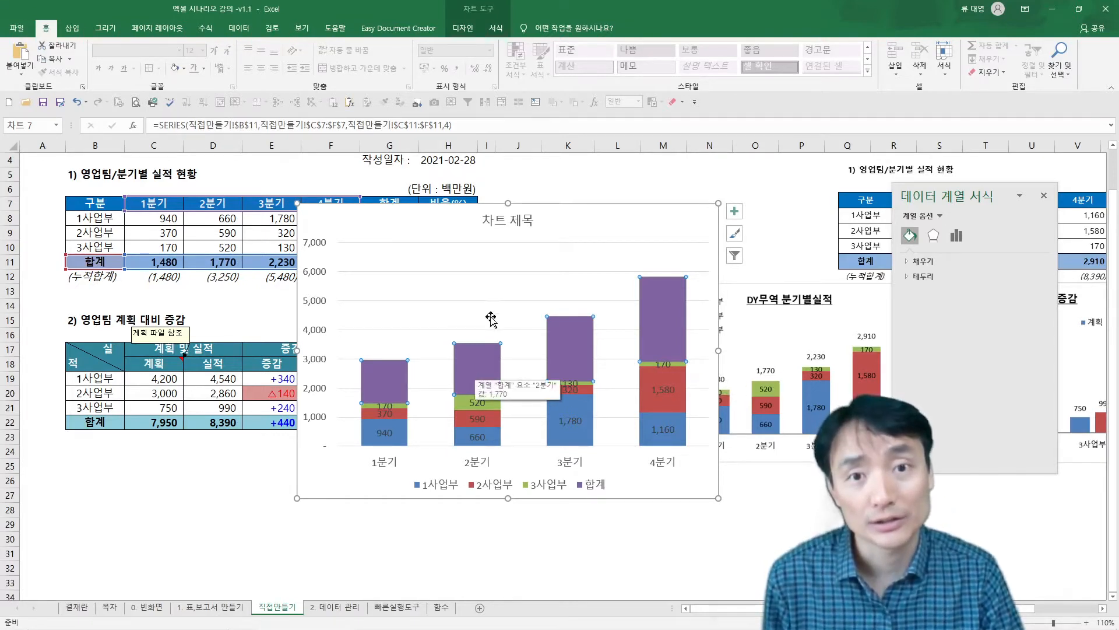
right_click(482, 284)
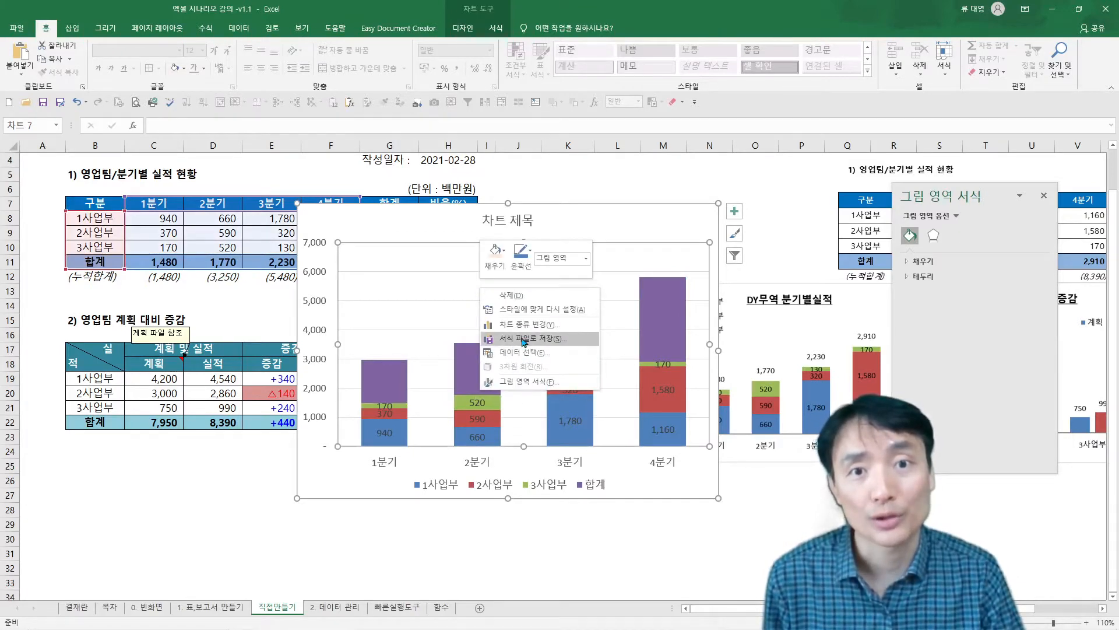
click(520, 324)
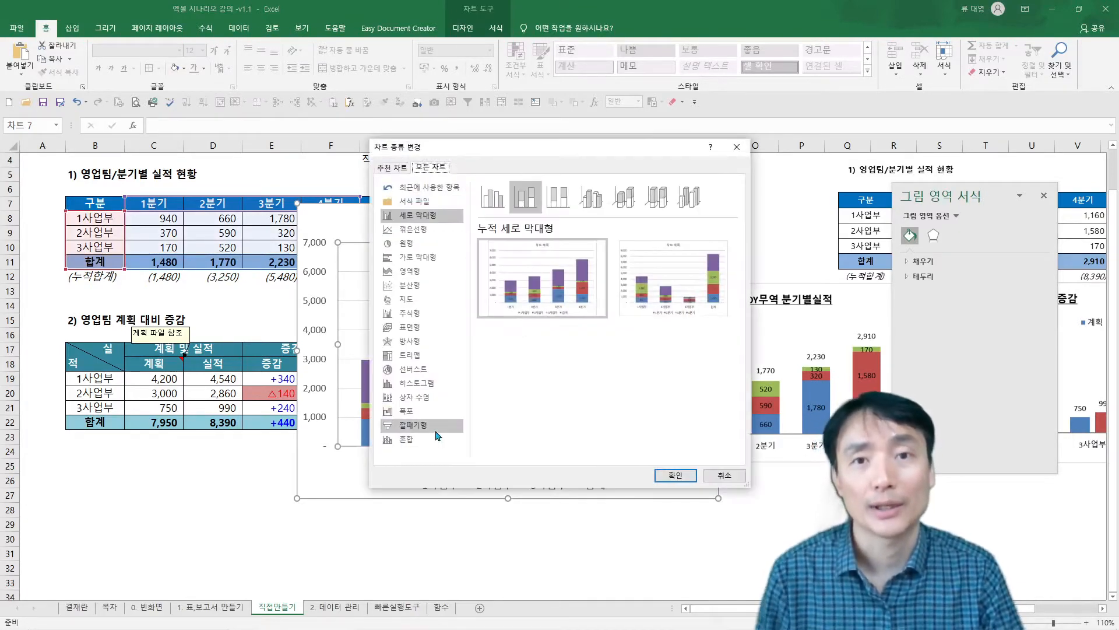
click(410, 440)
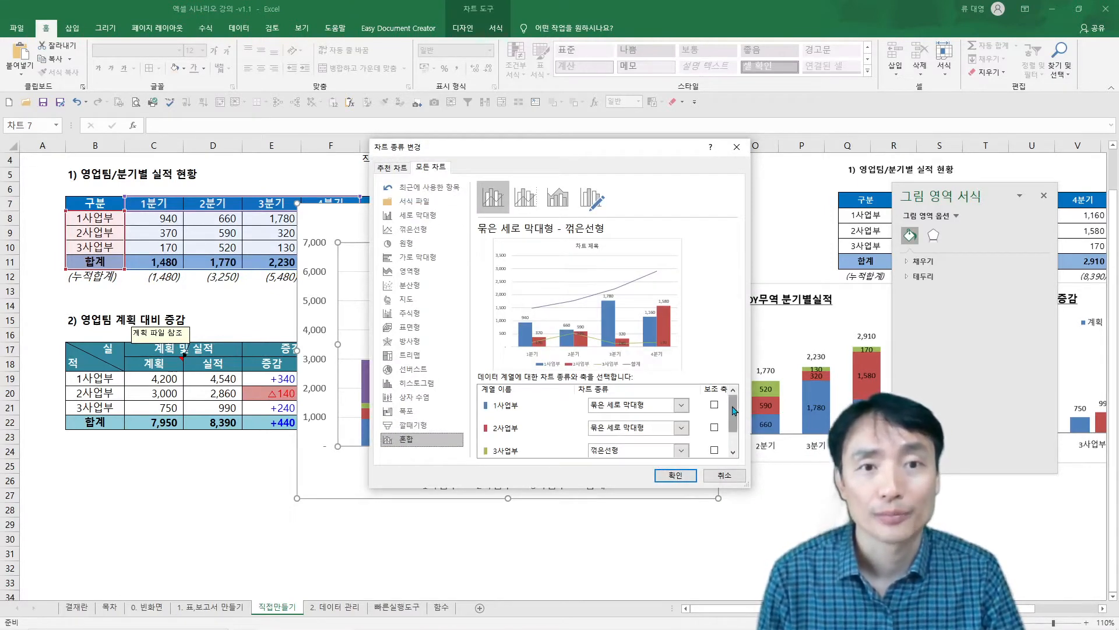
- Set the 1사업부, 2사업부 and 3사업부 series to 누적 세로 막대형, keep 합계 as 꺾은선형, and apply the combo chart
click(634, 408)
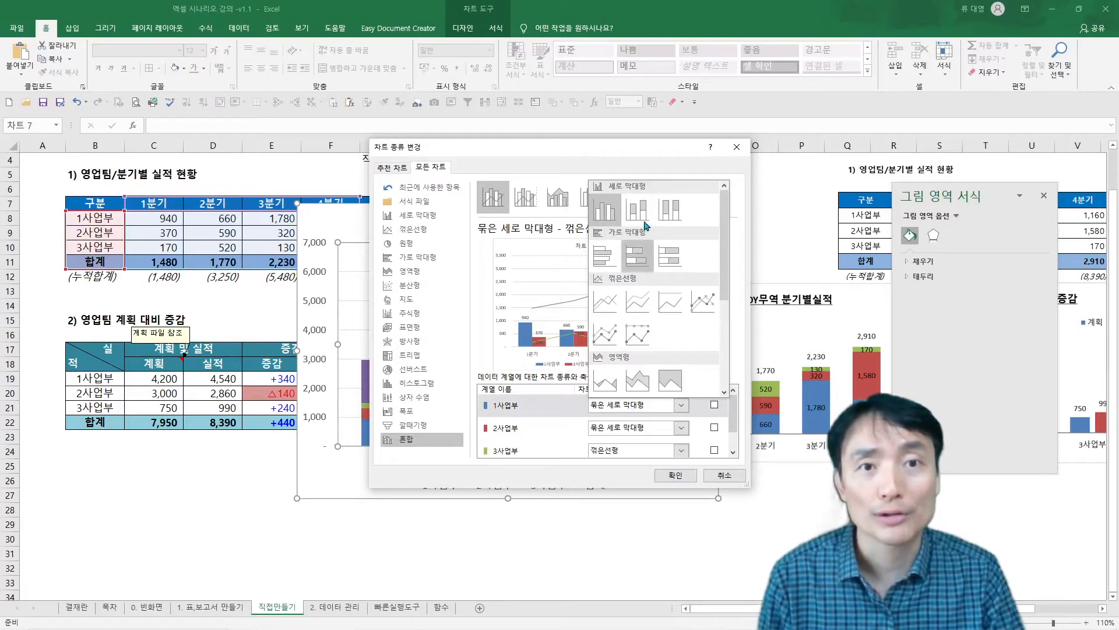
click(638, 209)
click(624, 434)
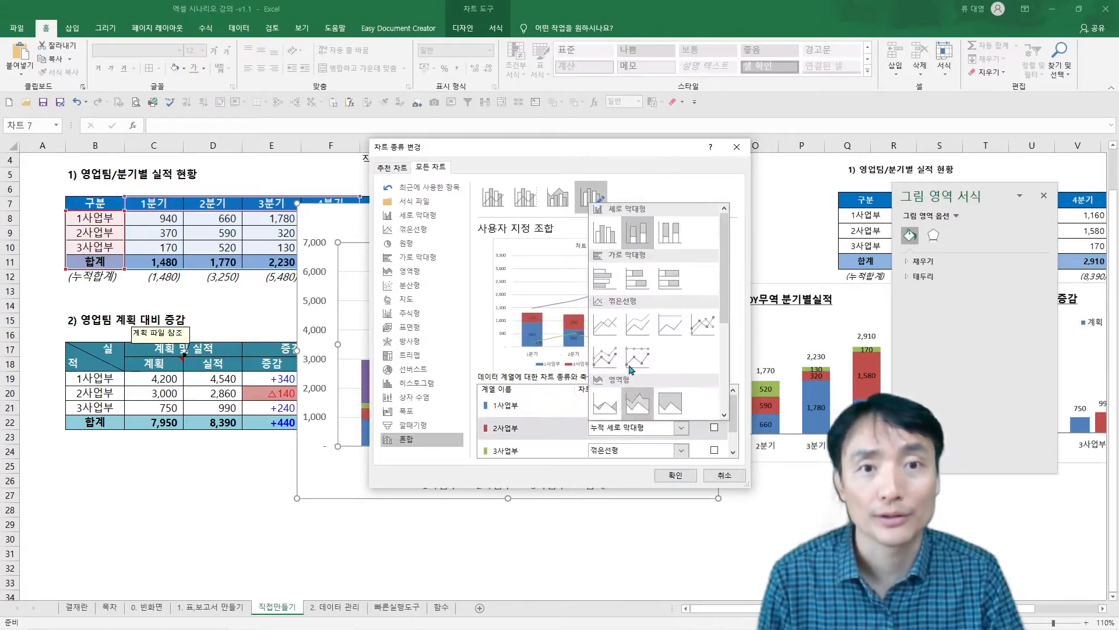
click(638, 240)
click(635, 451)
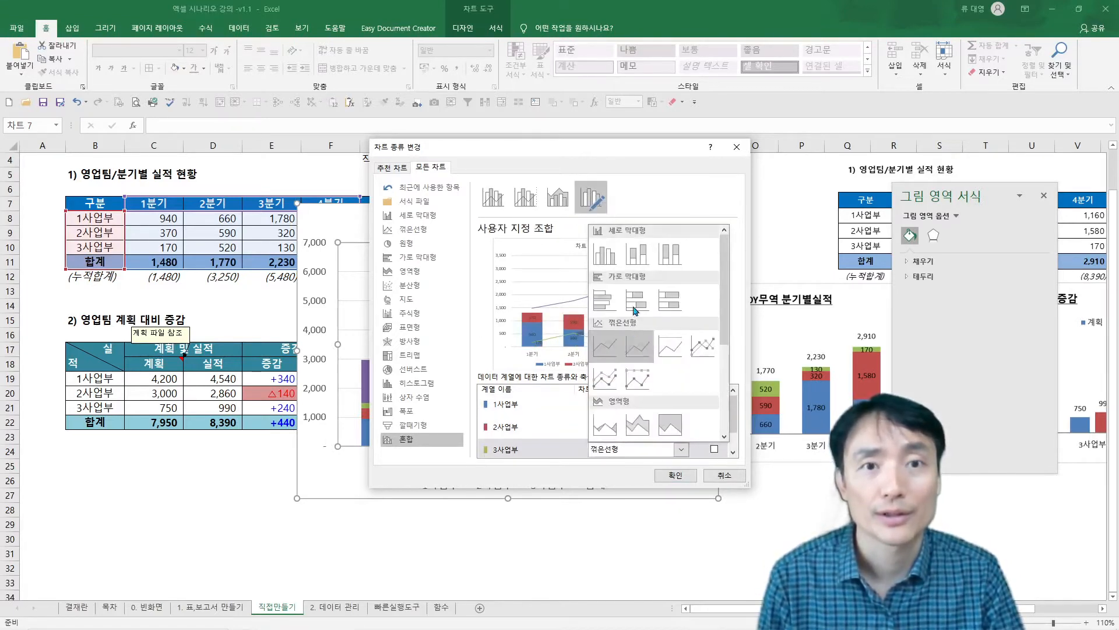
click(638, 256)
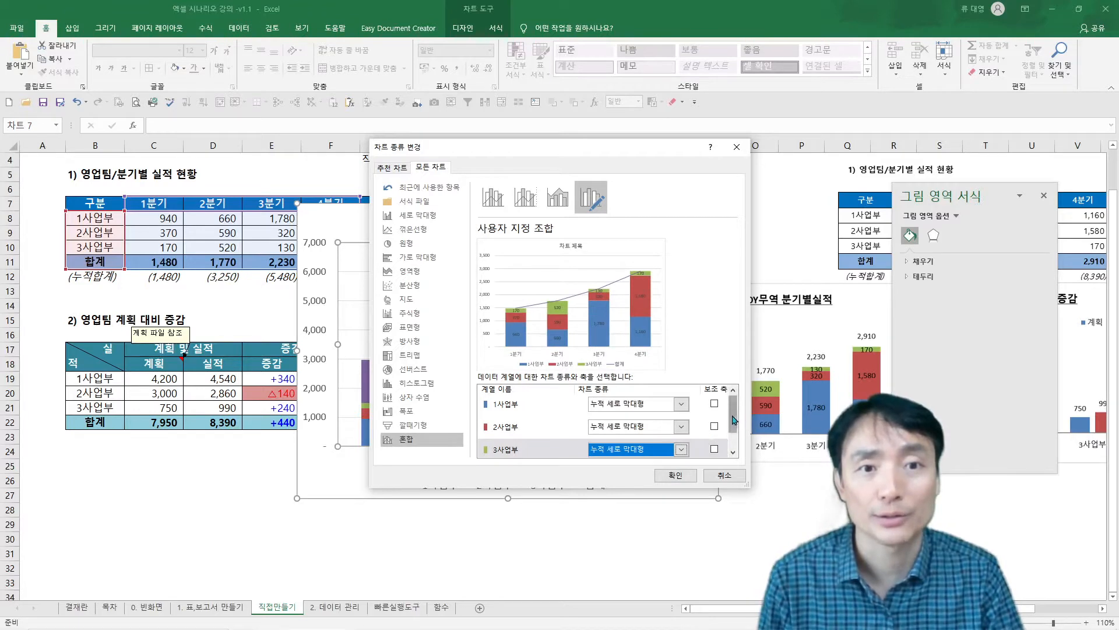
scroll(733, 417, down, 1)
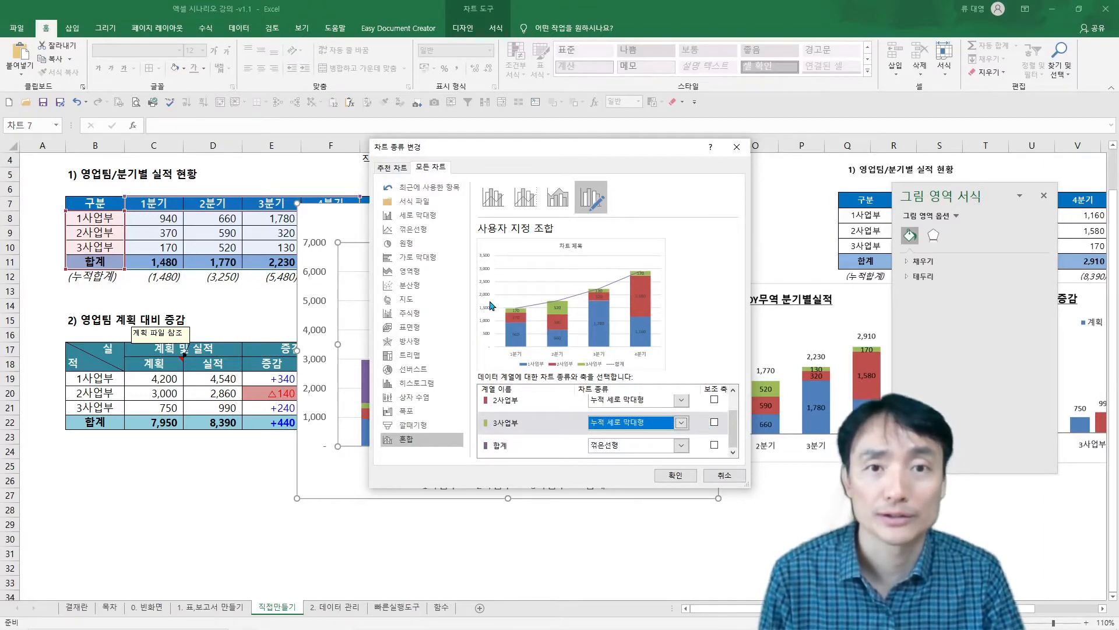
click(678, 474)
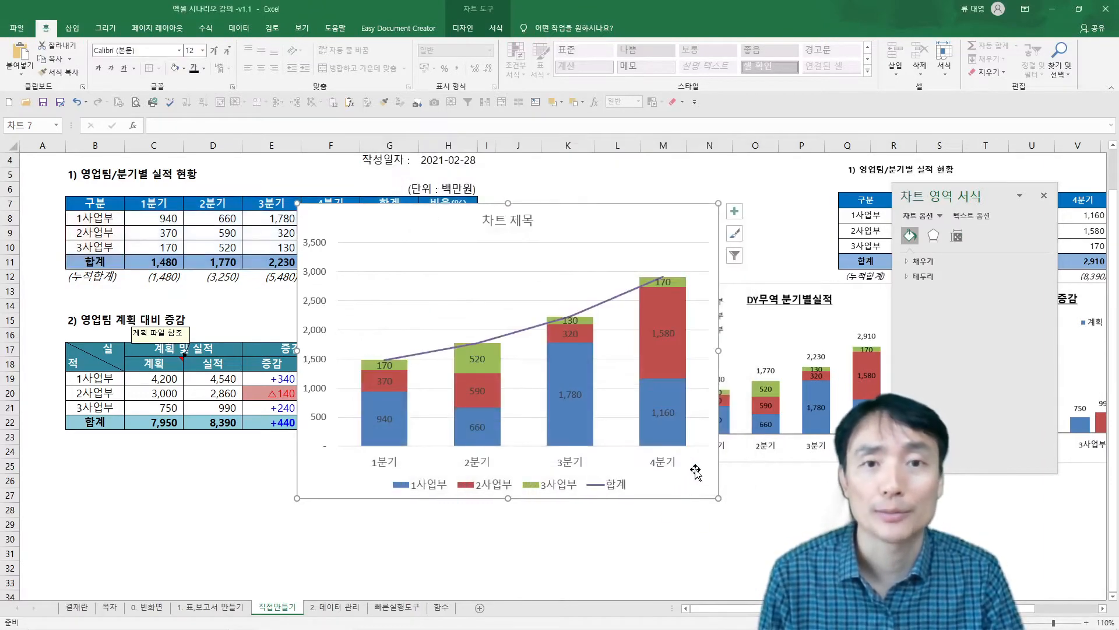
- Add data labels to the 합계 line series
click(520, 336)
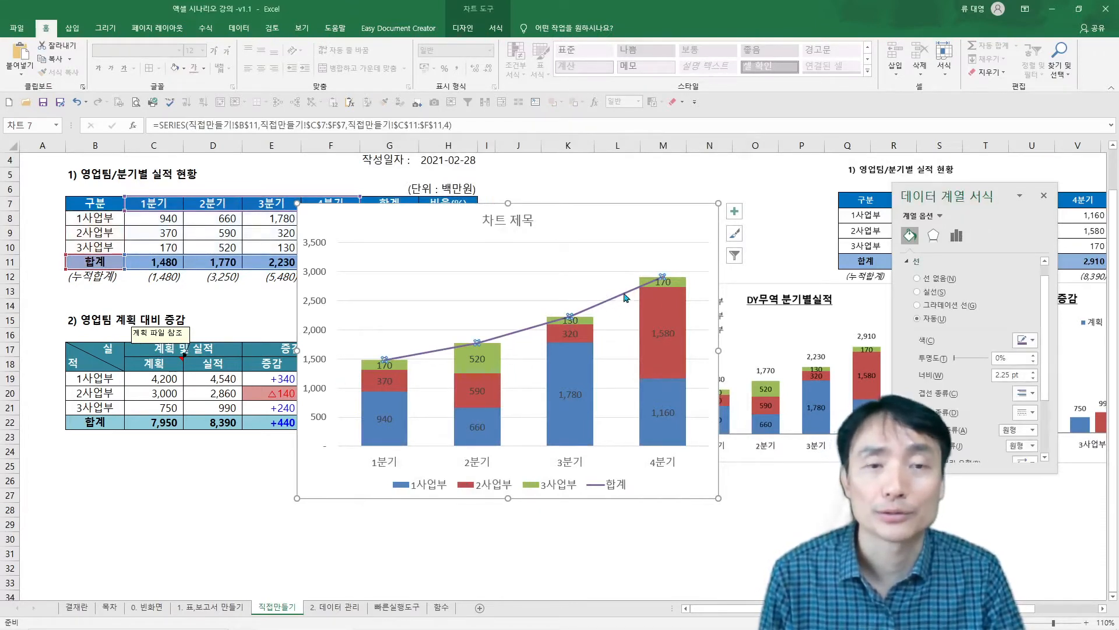
right_click(515, 338)
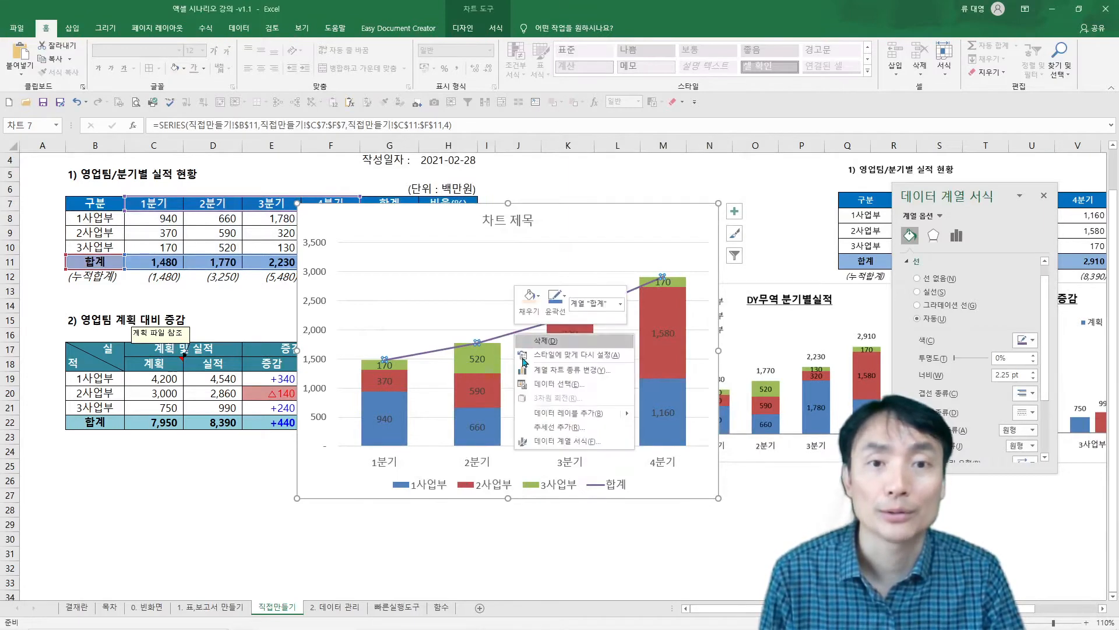
click(577, 420)
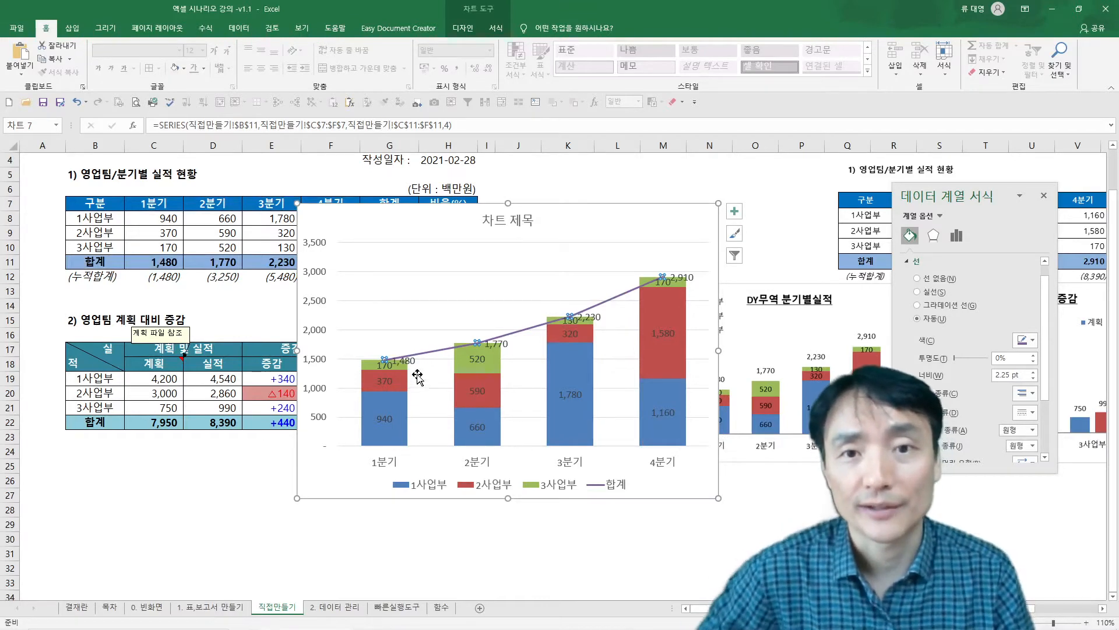
- Format the 합계 data labels so that they are positioned above the line's points
click(504, 349)
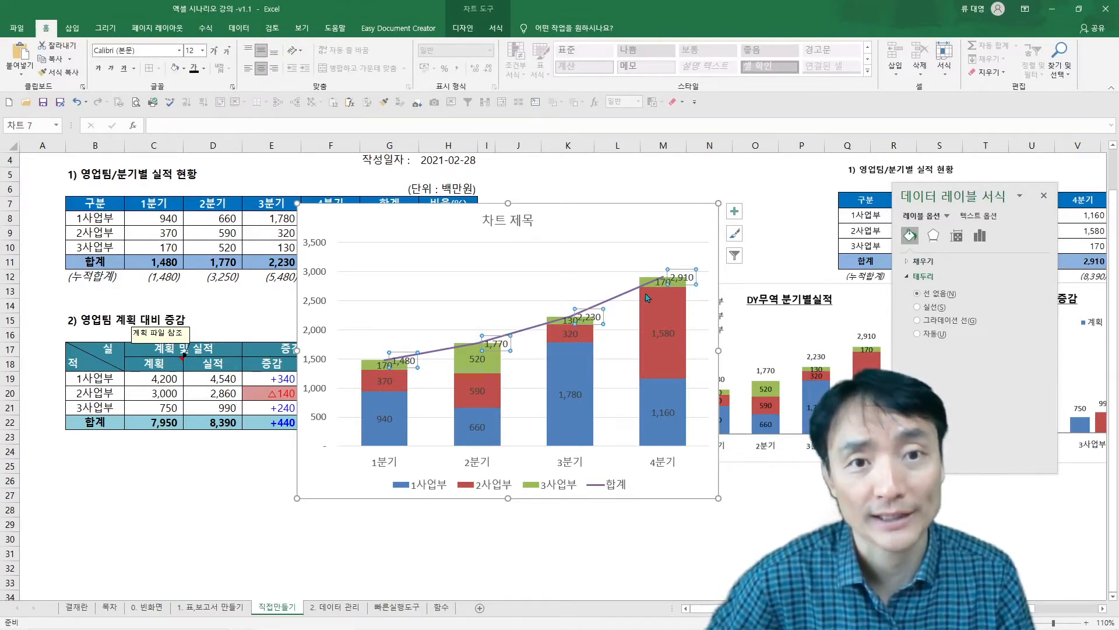
right_click(496, 343)
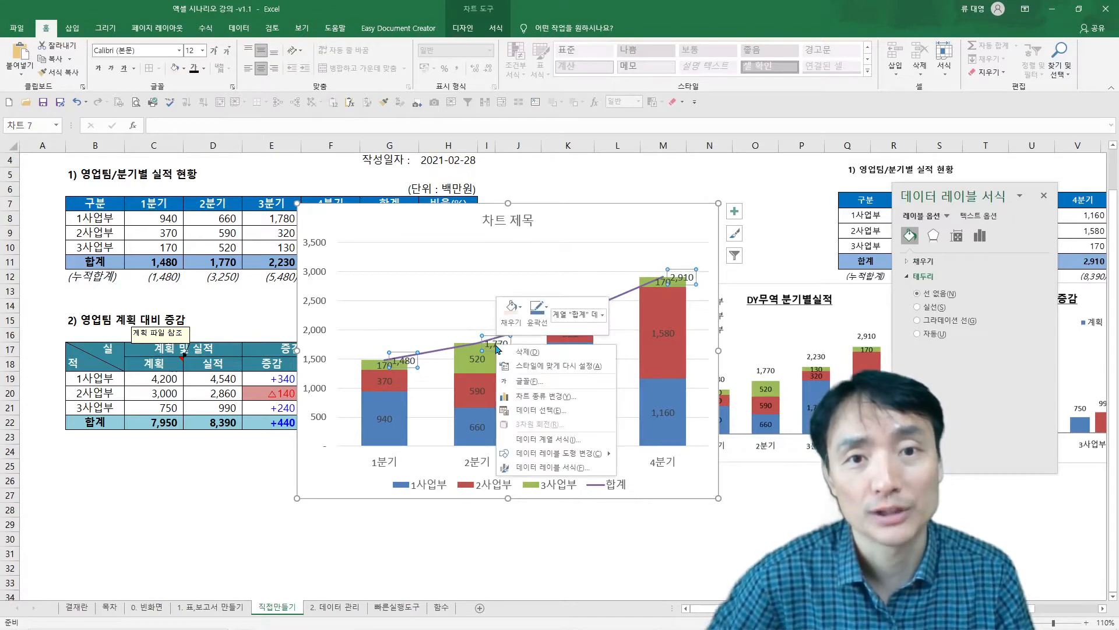
click(552, 468)
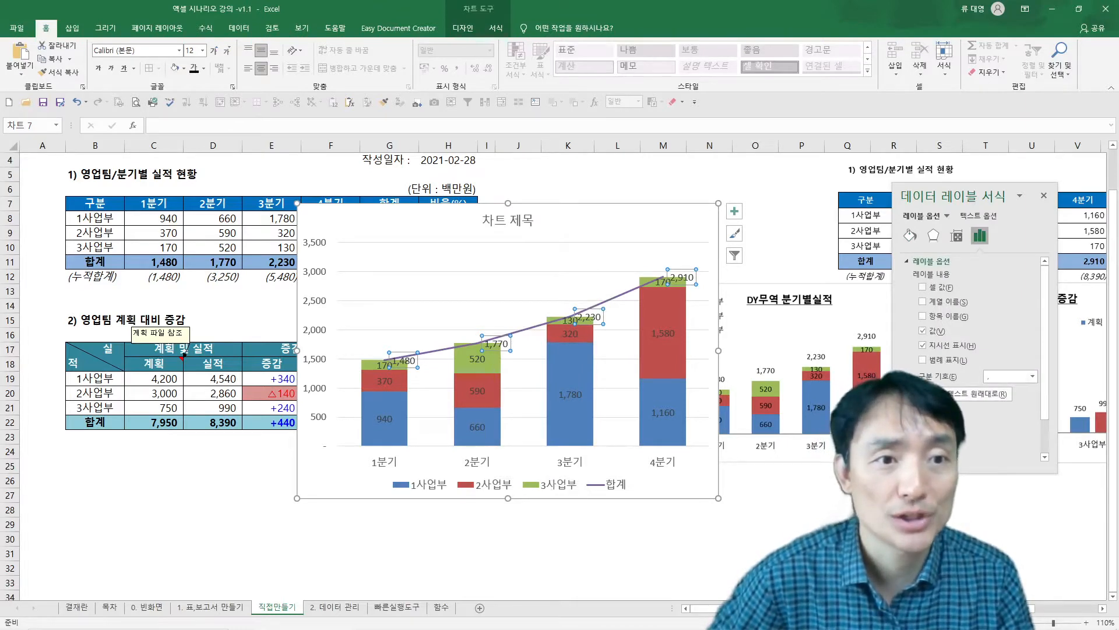
scroll(1038, 418, down, 2)
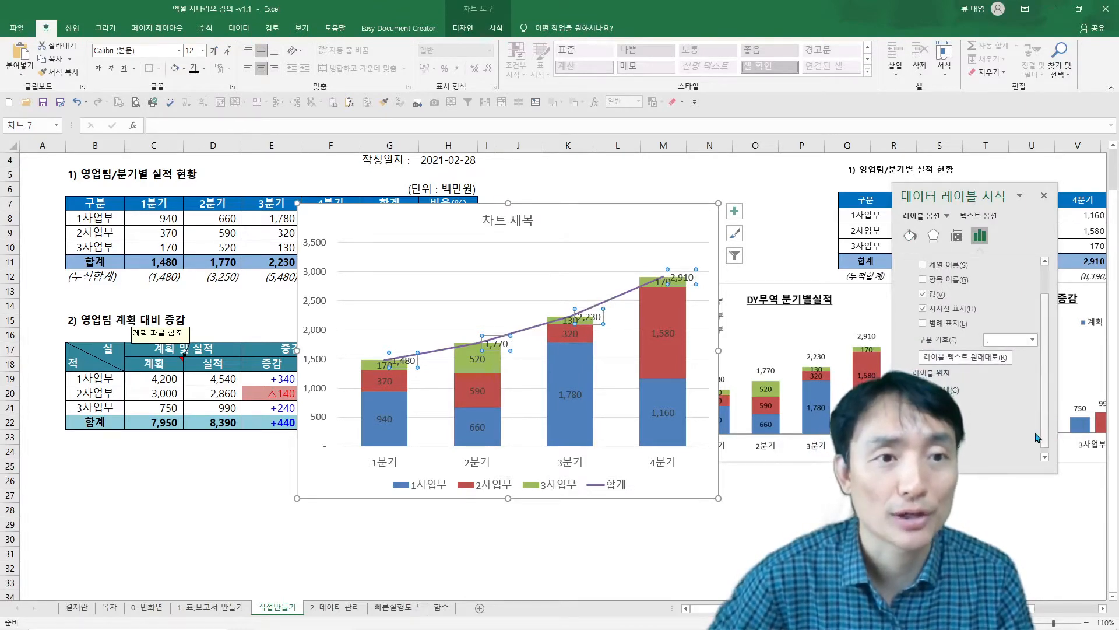
click(922, 434)
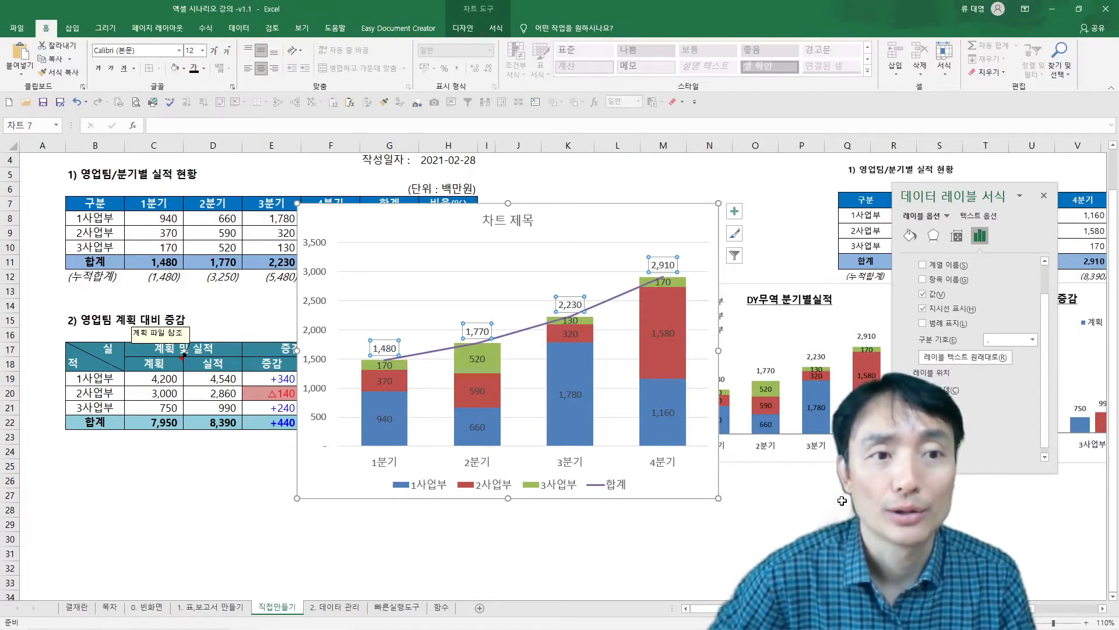
click(801, 538)
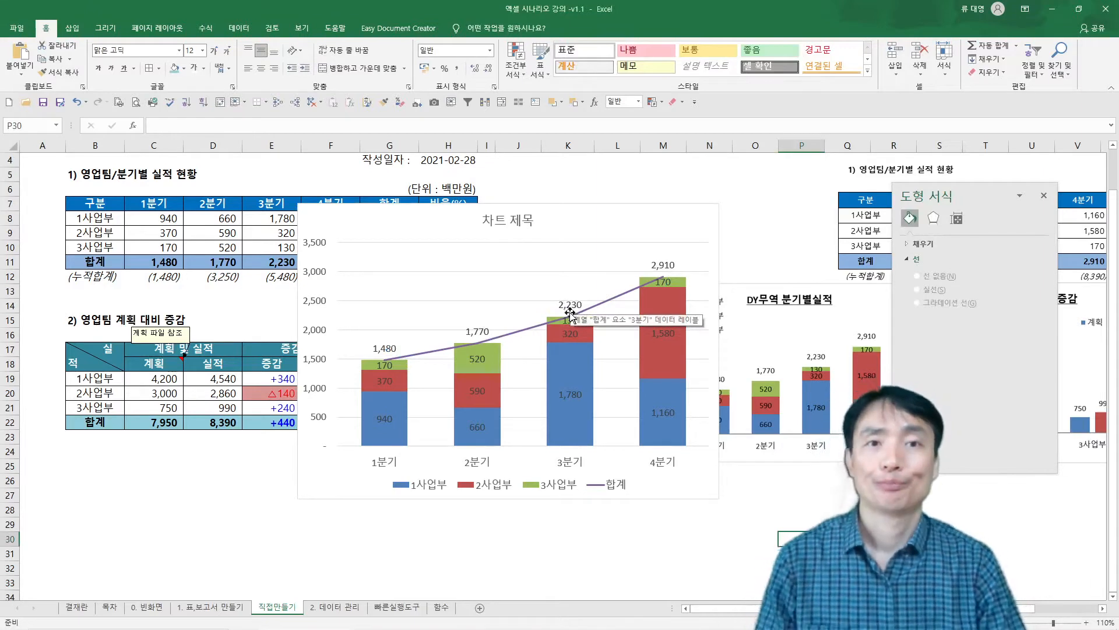
- Hide the 합계 line by setting its shape outline to 윤곽선 없음
click(517, 334)
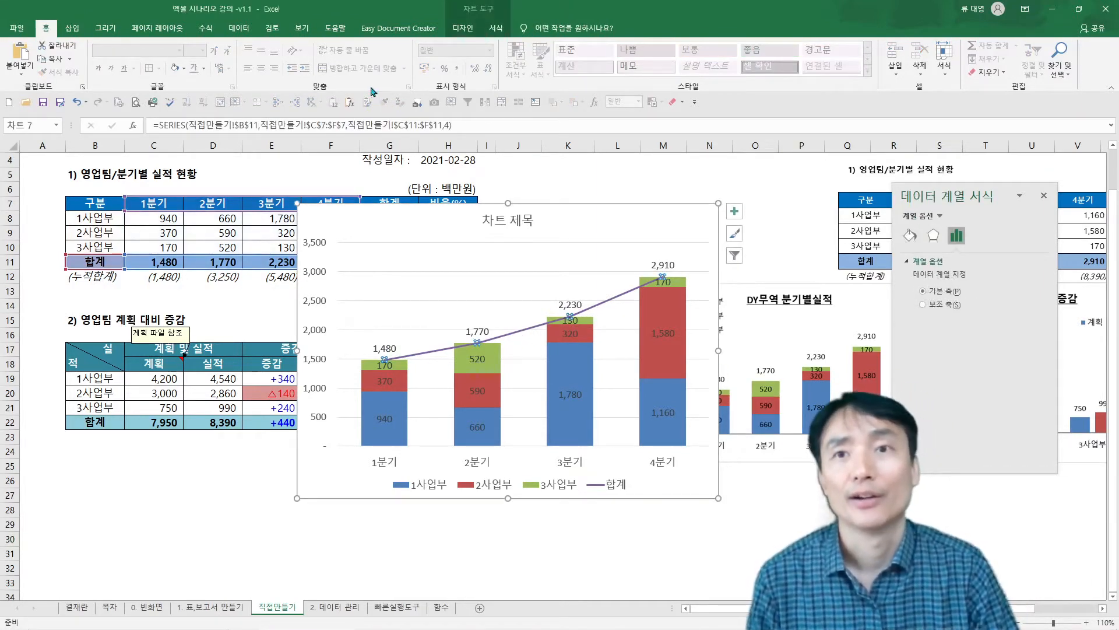
click(496, 28)
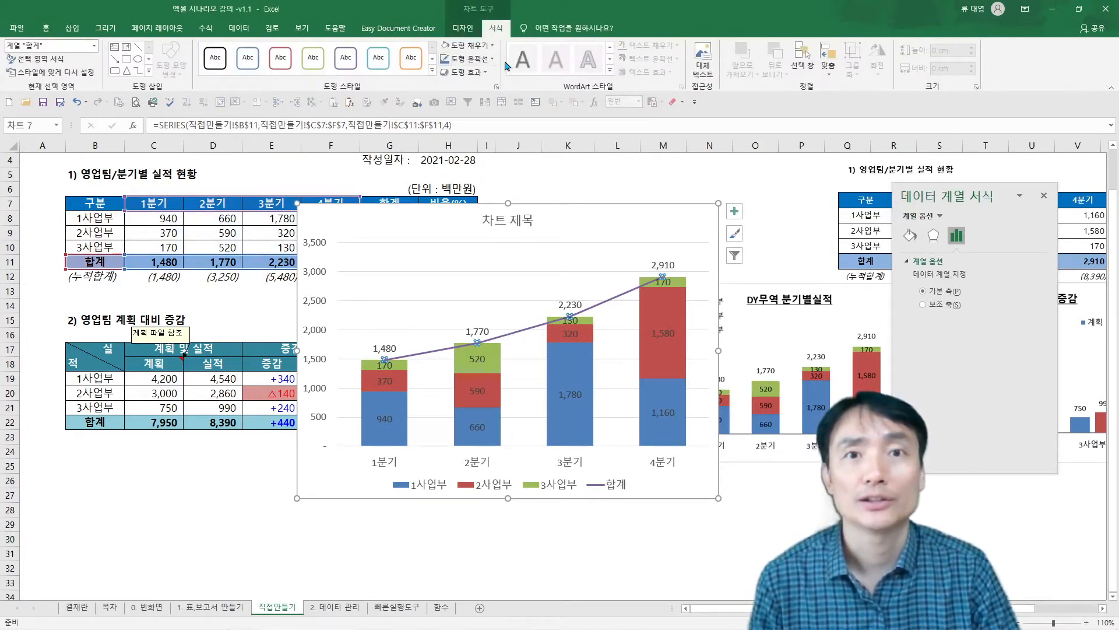
click(471, 58)
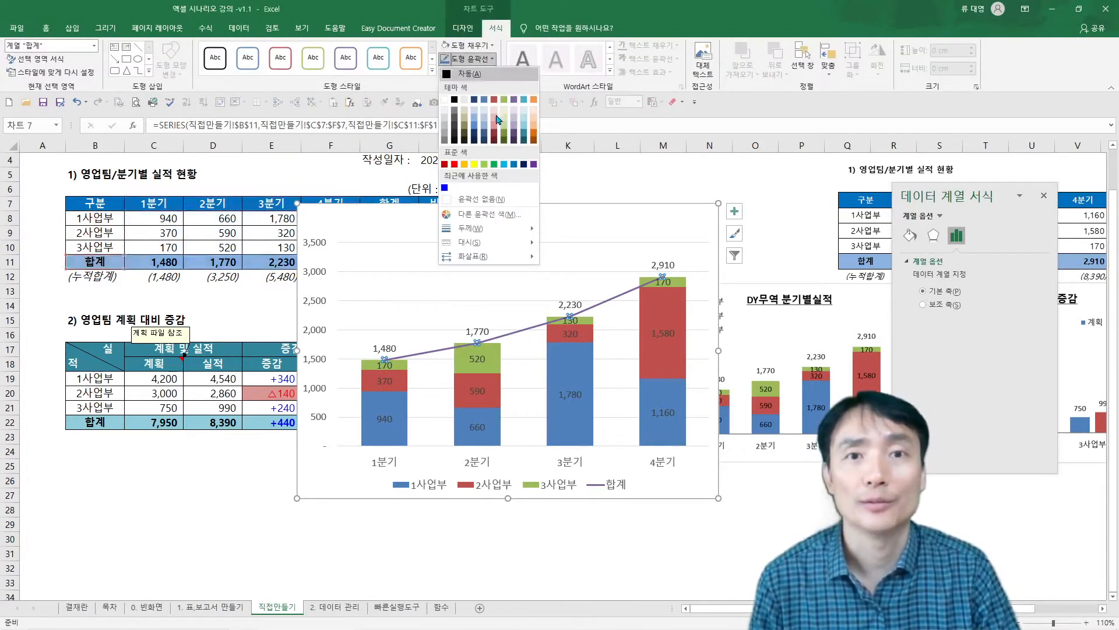
click(490, 202)
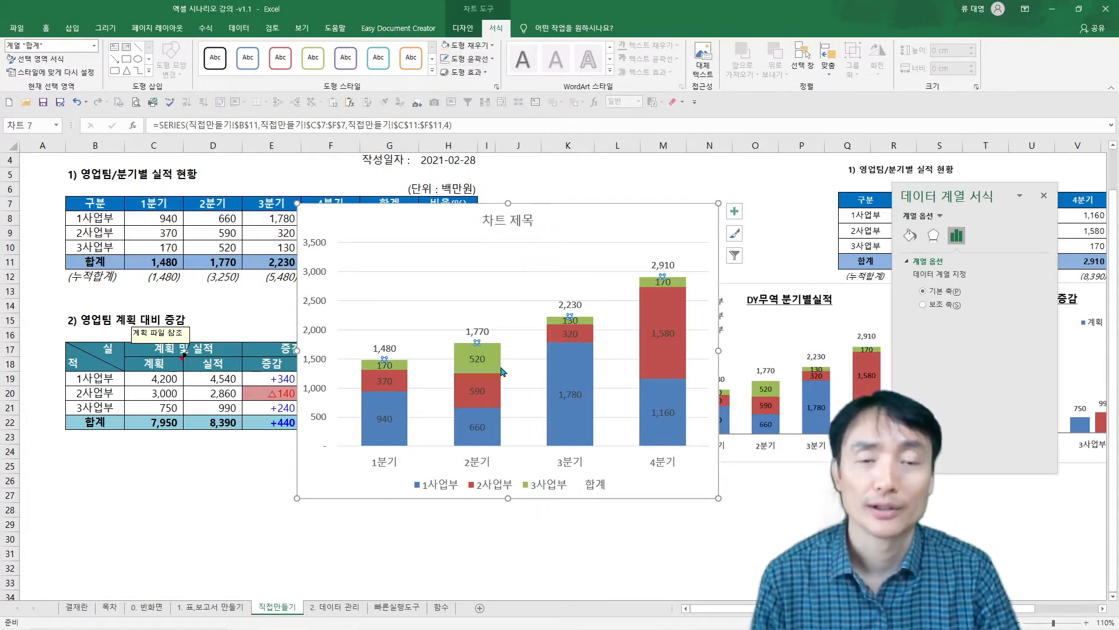
- Replace the chart title text with "DY무역 분기별 실적"
click(496, 222)
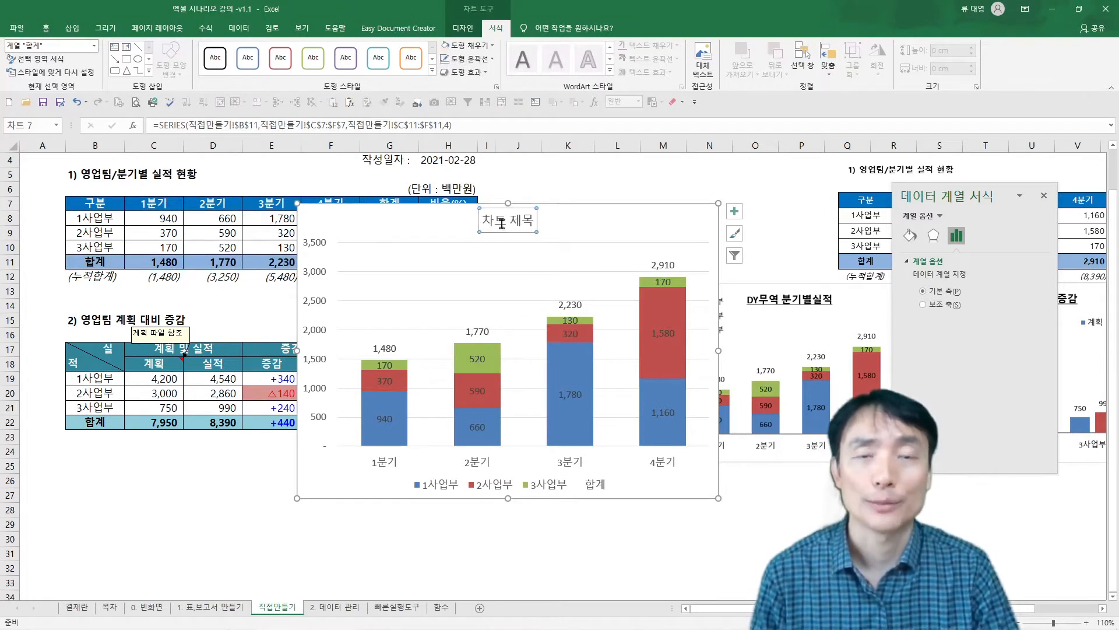
key(F2)
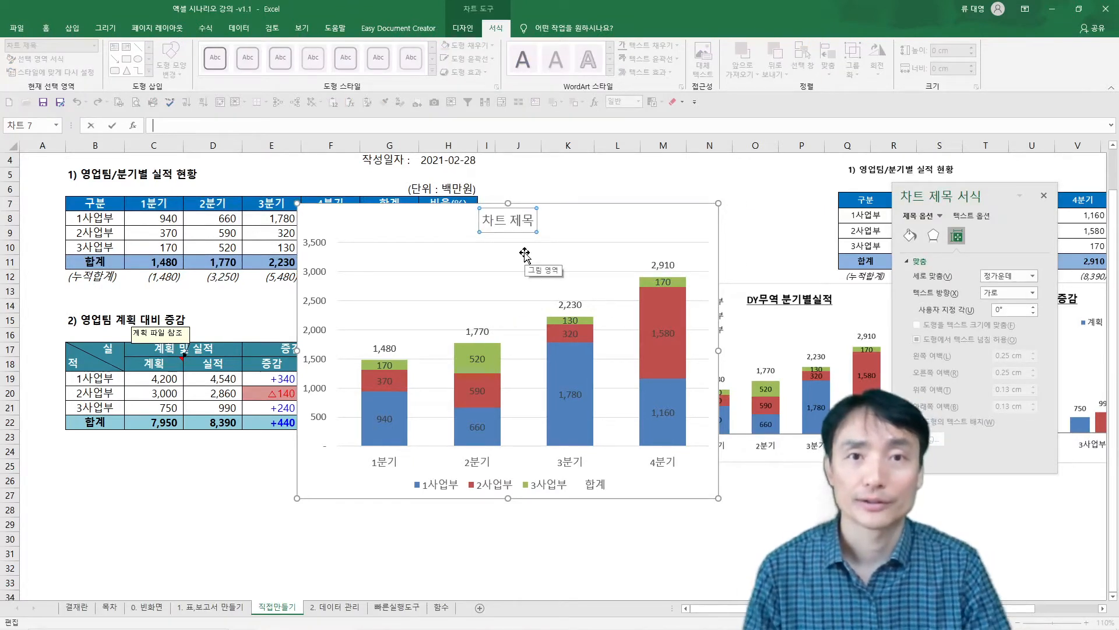
drag(507, 220, 456, 219)
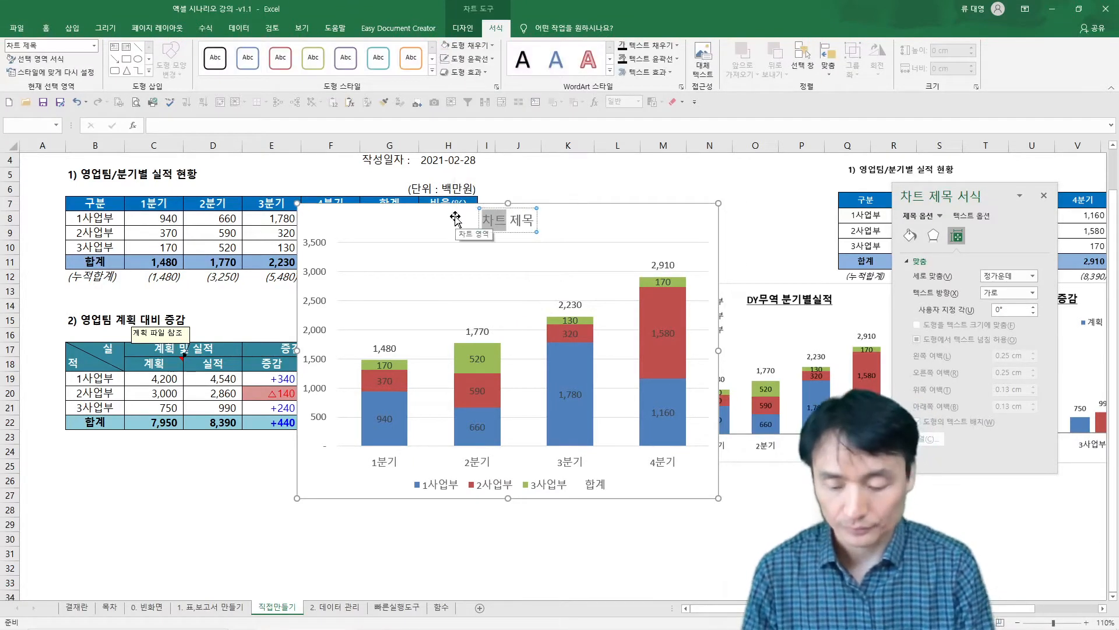
text(ㅇ)
key(BackSpace)
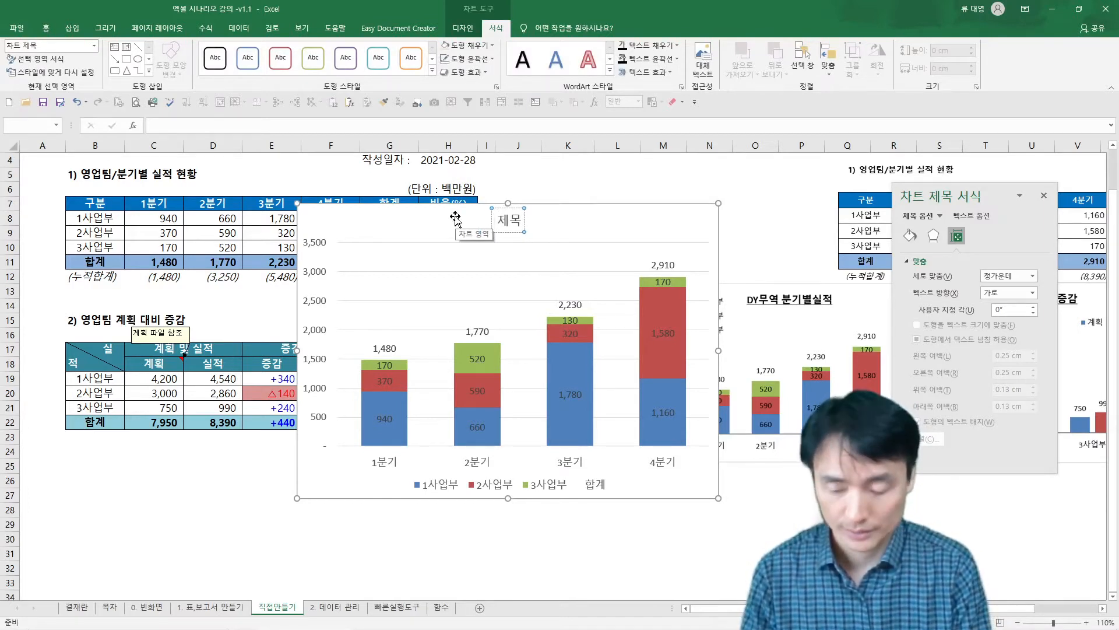
text(DY무역)
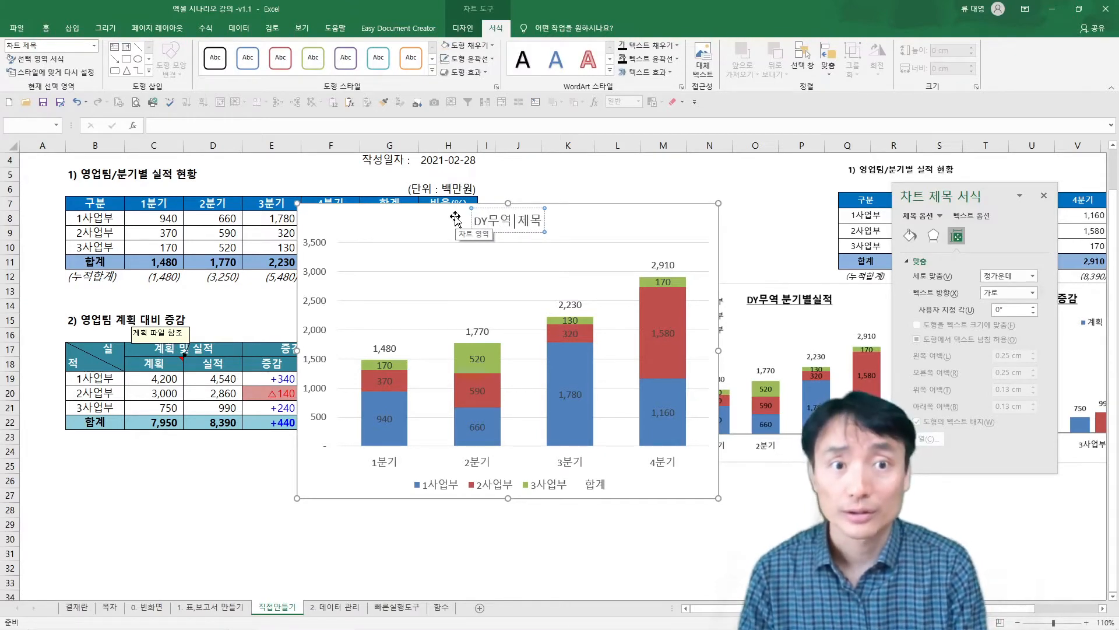
text( 분기별 실)
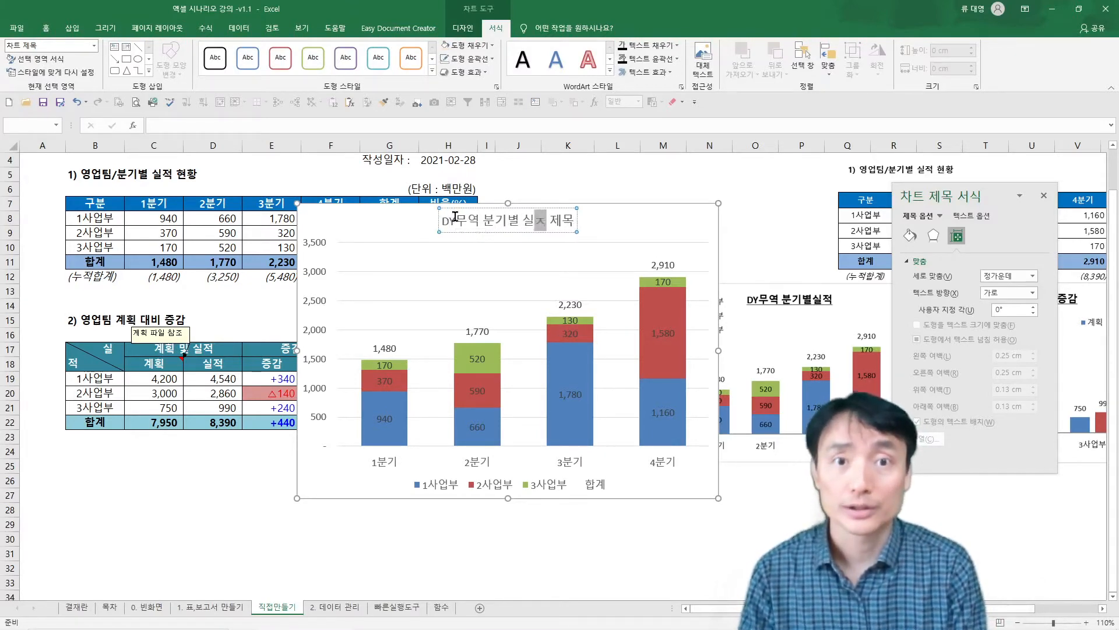
text(적)
key(Delete)
key(Delete)
key(Delete)
key(Escape)
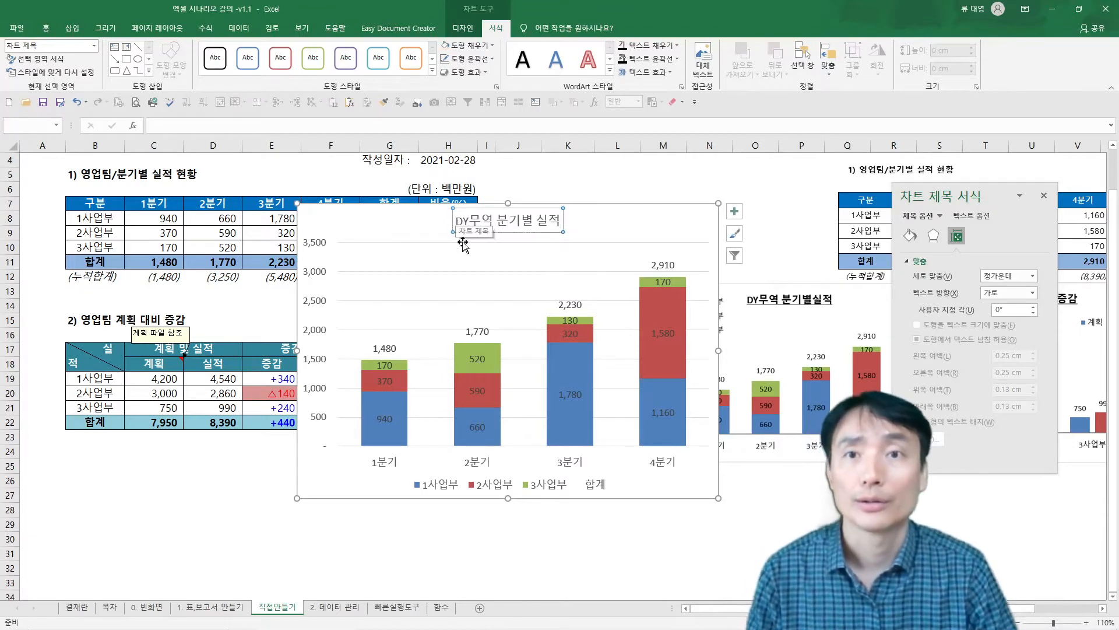
- Select the entire chart title text and underline it
key(ctrl)
key(ctrl)
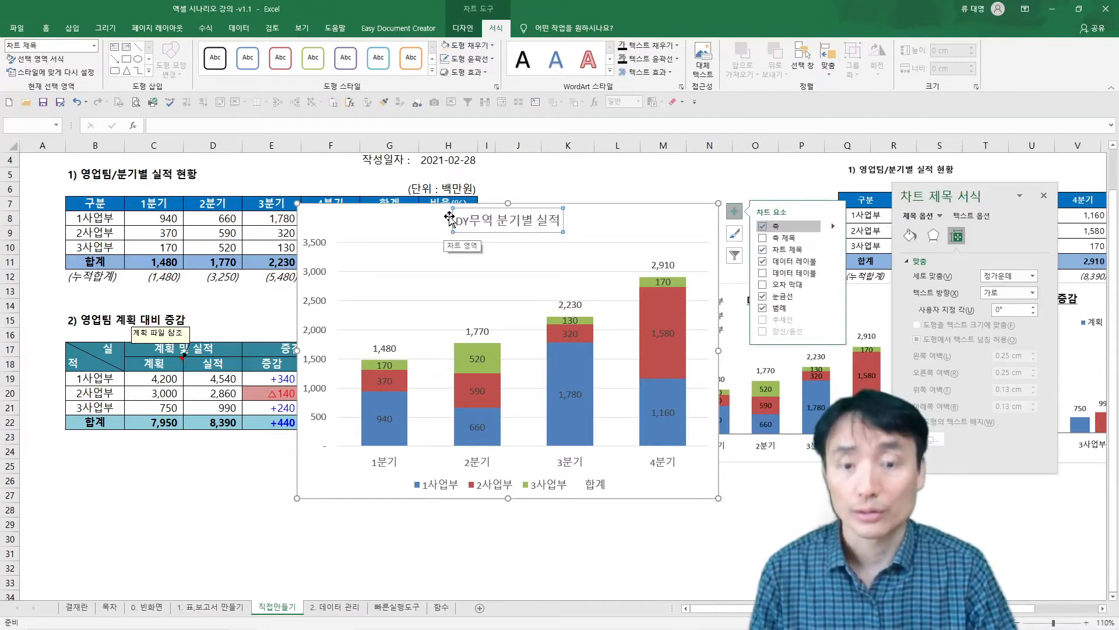
click(467, 214)
key(Home)
key(shift+End)
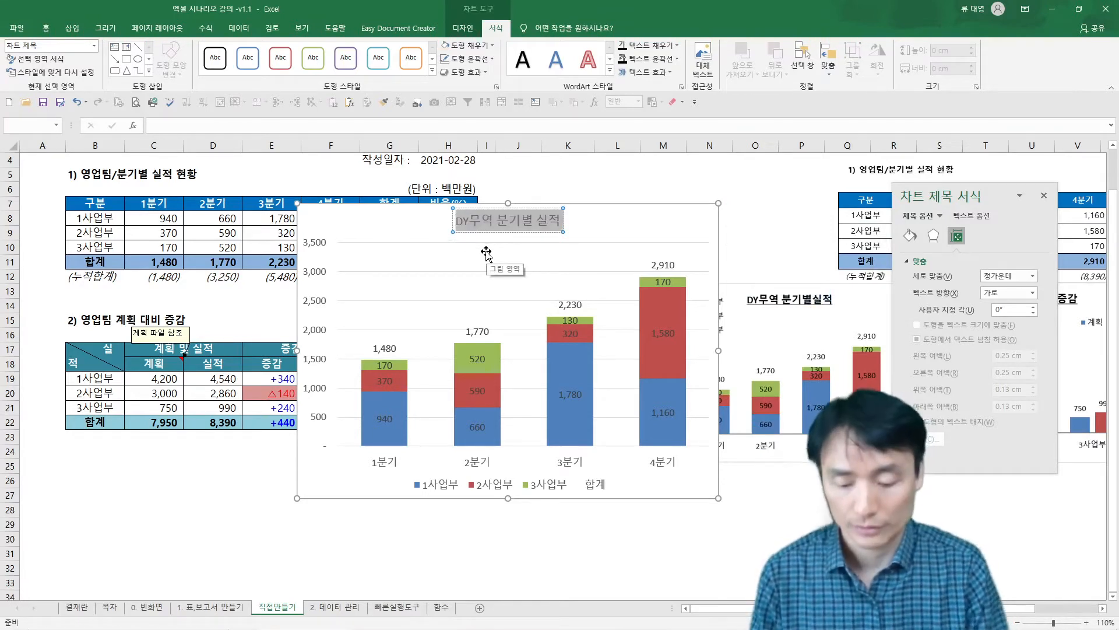
key(Delete)
key(ctrl+z)
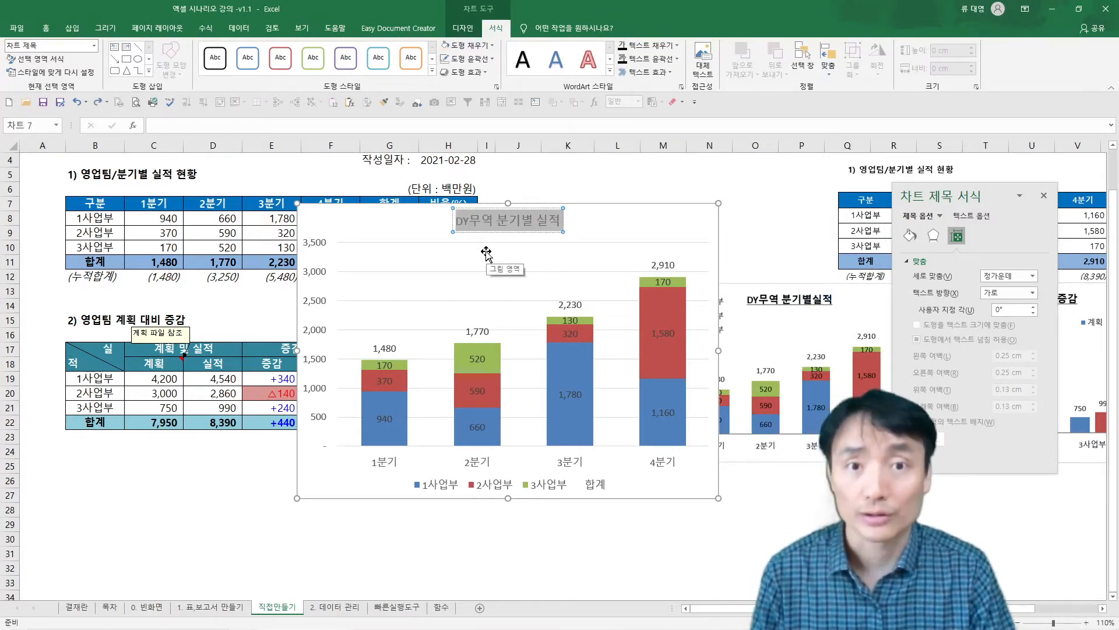
click(46, 28)
click(124, 69)
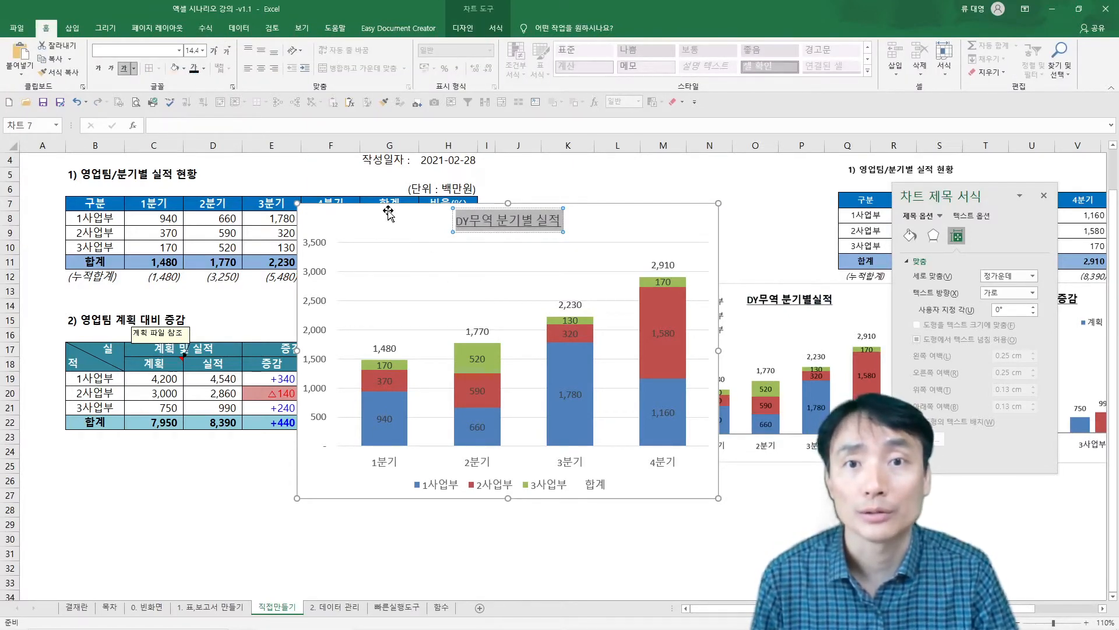
click(363, 201)
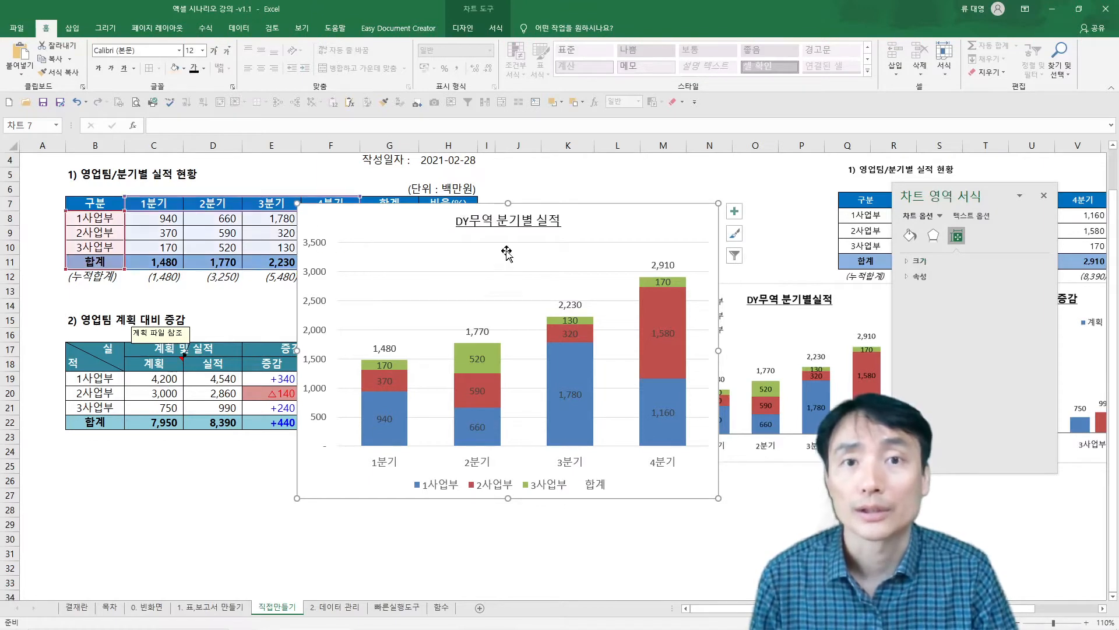
- Enlarge the chart title "DY무역 분기별 실적" to font size 20 and make it bold
click(491, 229)
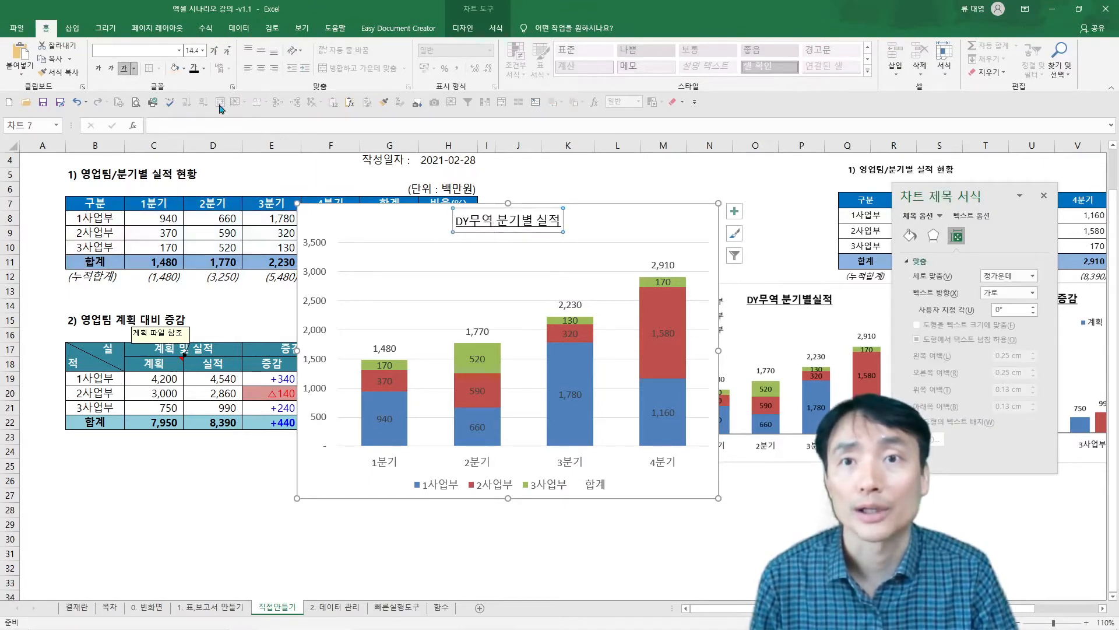
click(213, 51)
click(213, 51)
click(214, 51)
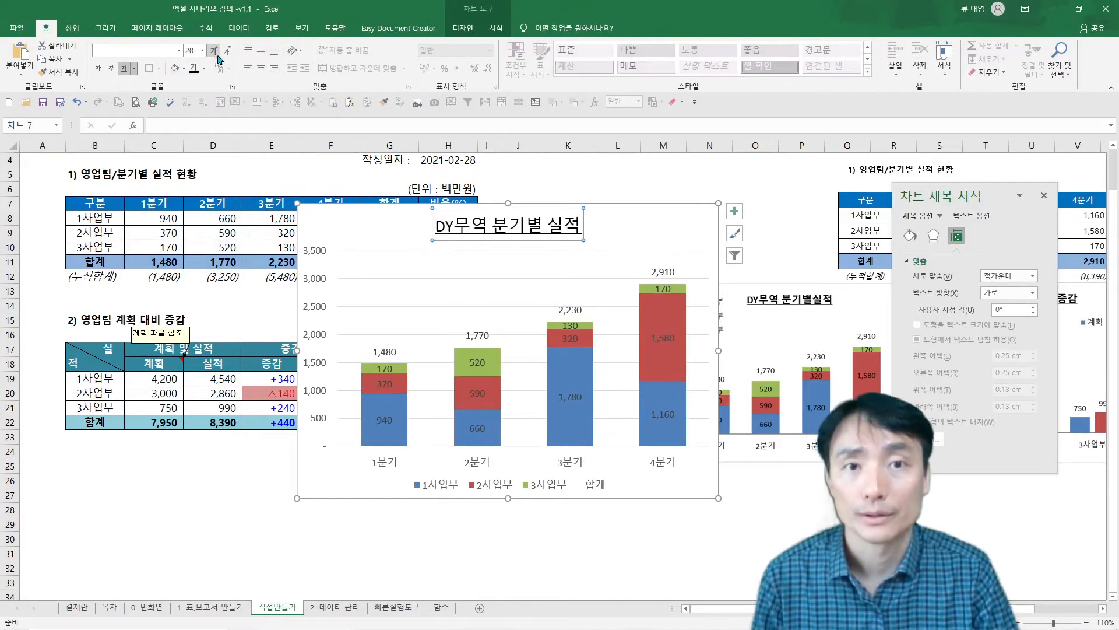
key(ctrl+b)
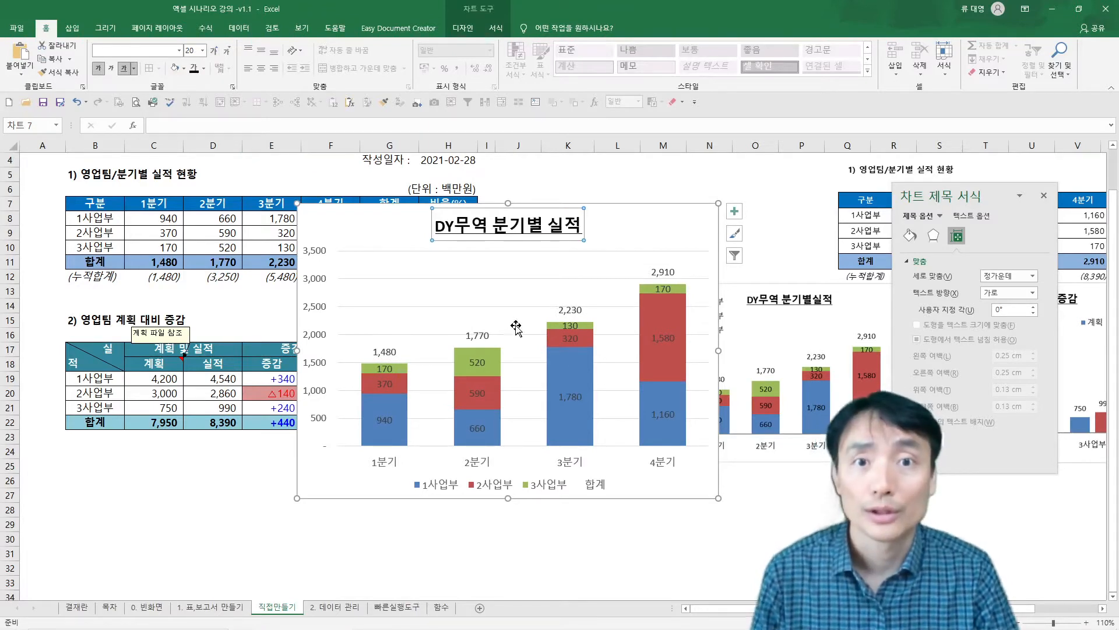
- Delete the chart's major gridlines and shift the chart left to column D, clear of the sample chart
click(501, 280)
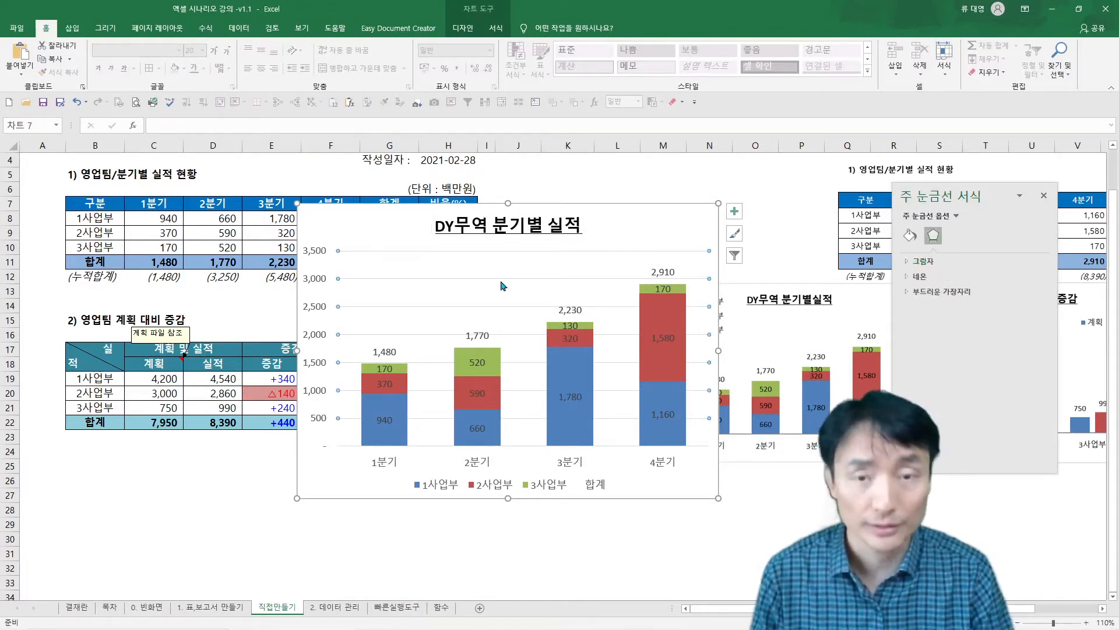
key(Escape)
click(310, 317)
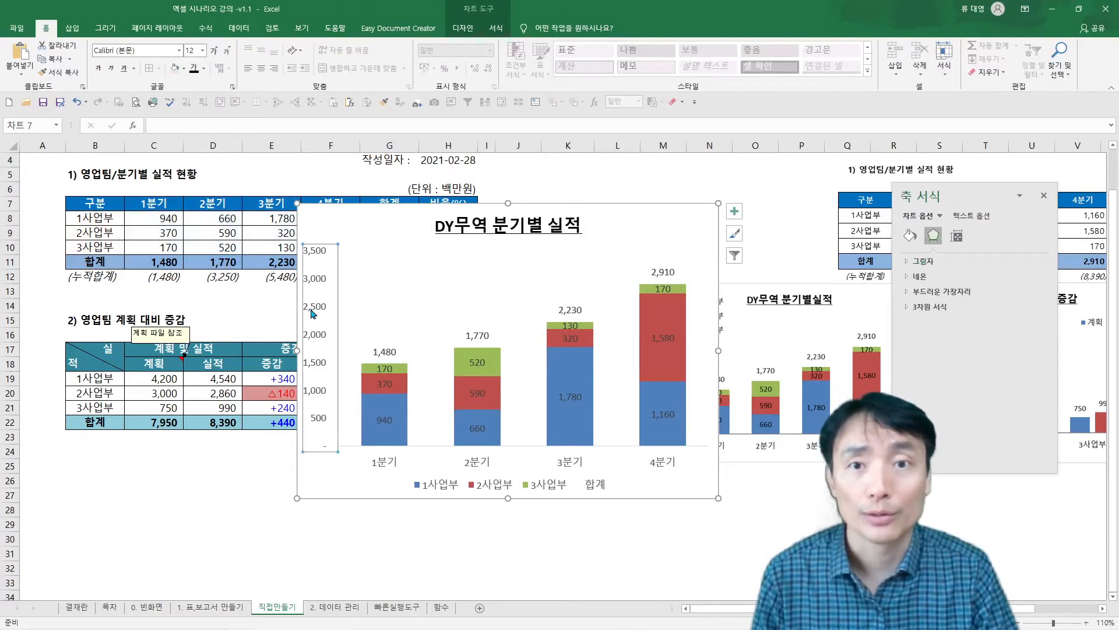
drag(608, 206, 517, 207)
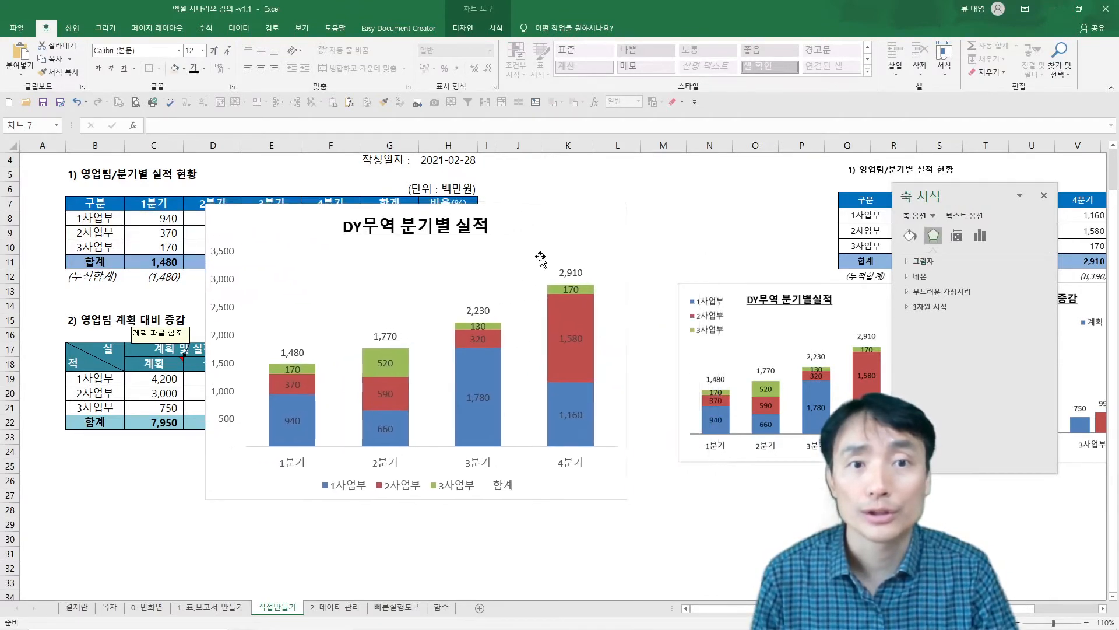
- Hide the vertical axis labels by setting their font colour to white and their font size to 2
click(222, 310)
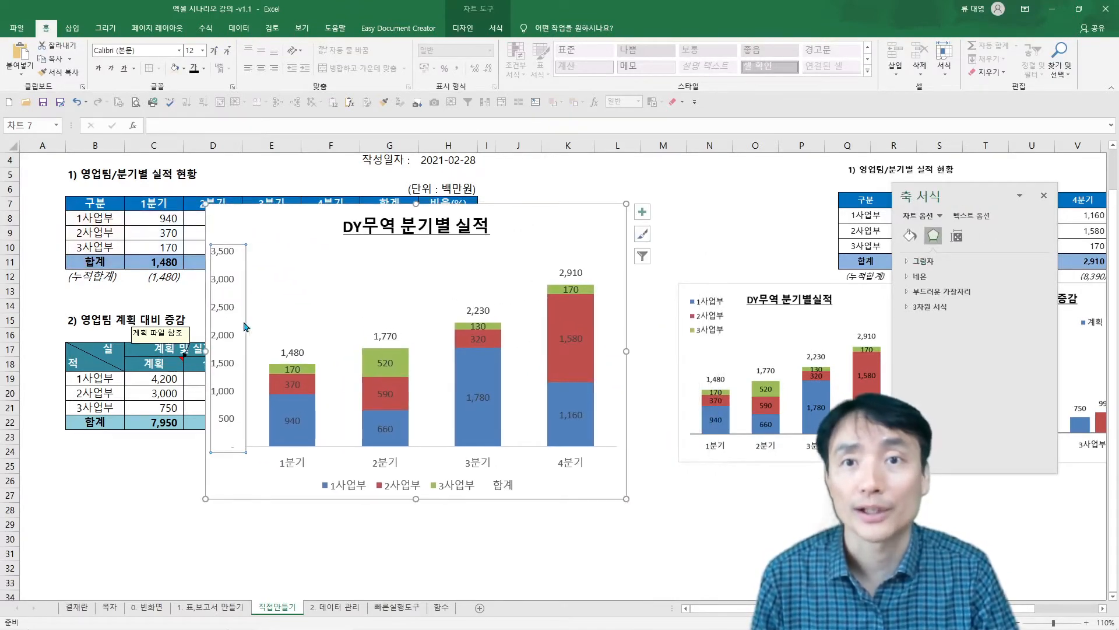
click(205, 68)
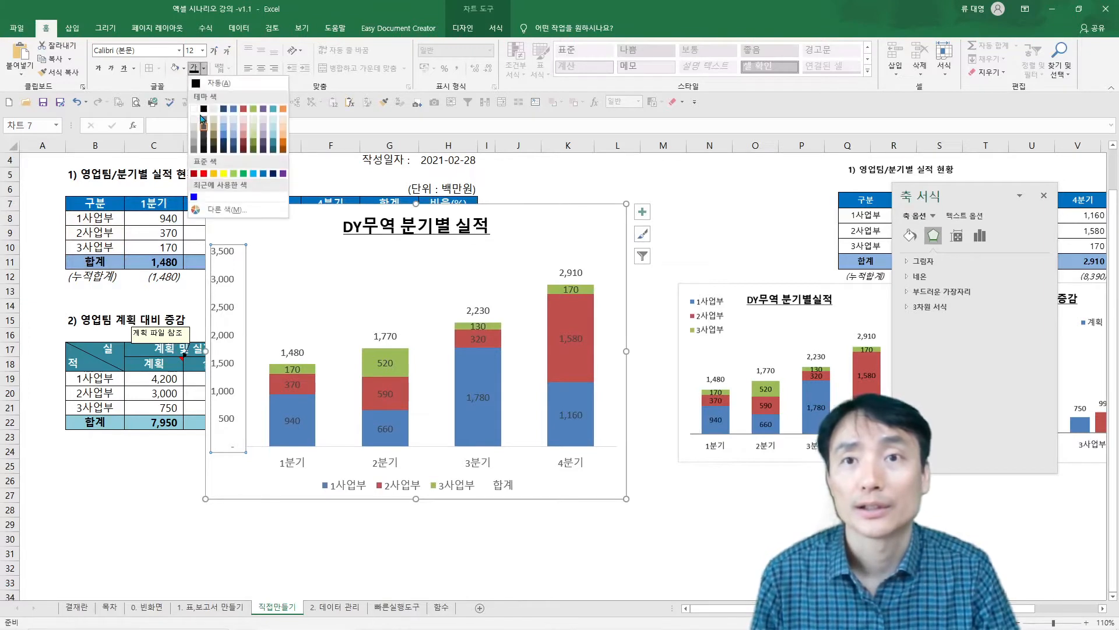
click(194, 111)
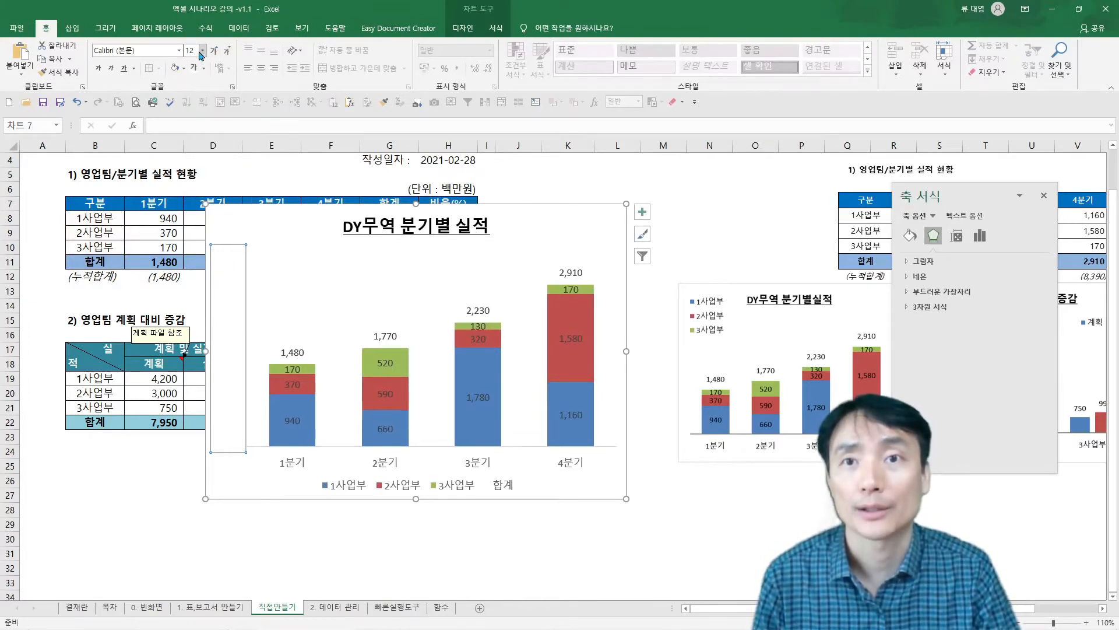
key(Return)
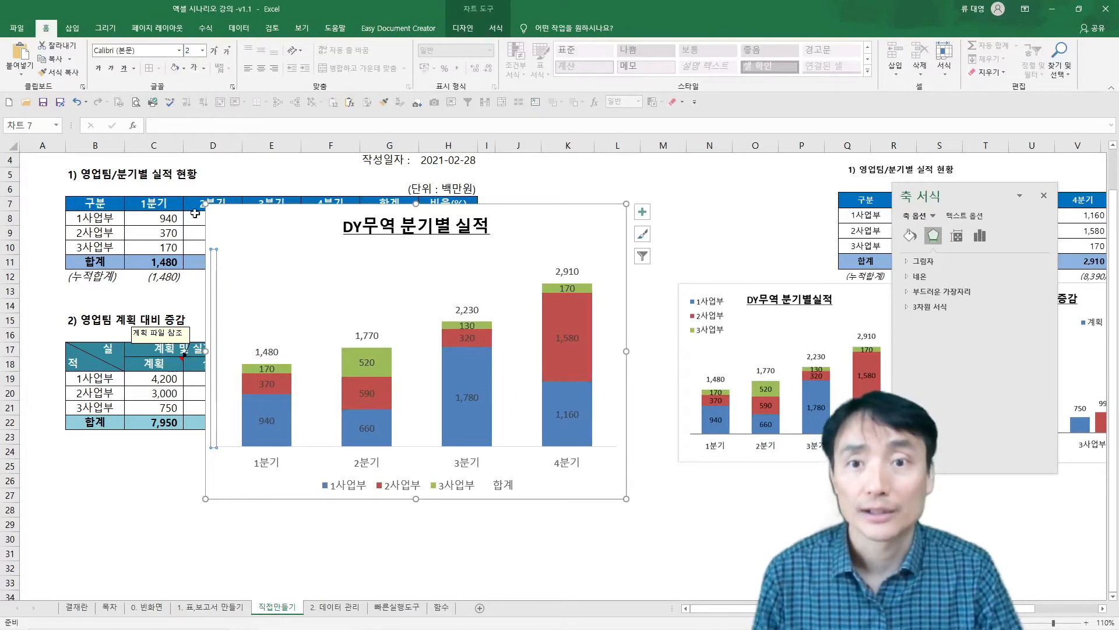
- Set the horizontal category axis line's shape outline to a darker grey theme colour
click(375, 463)
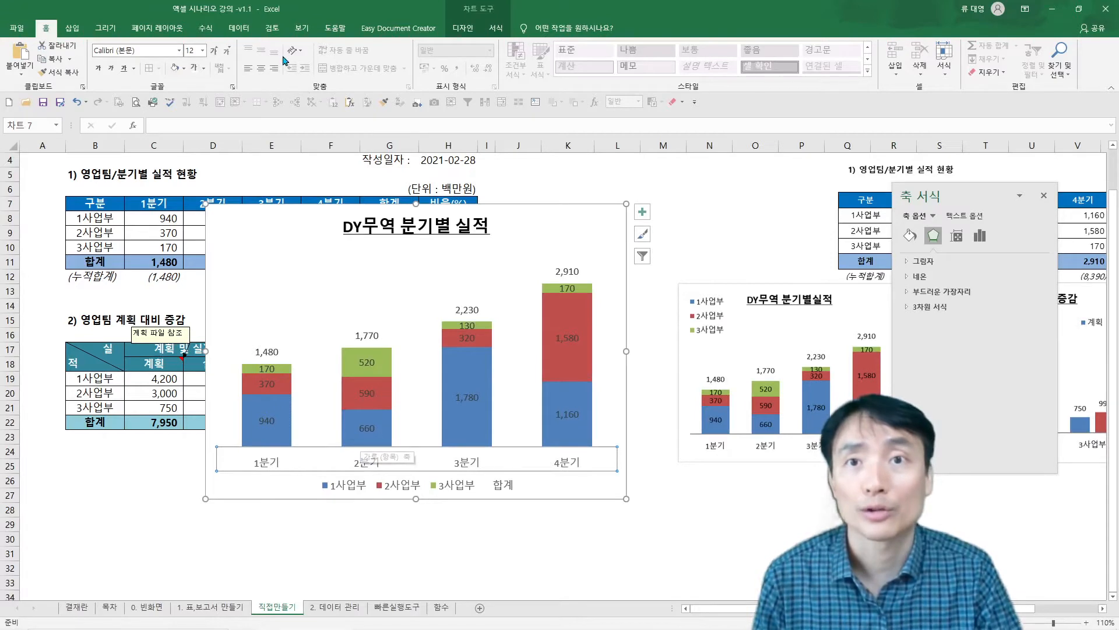
click(493, 29)
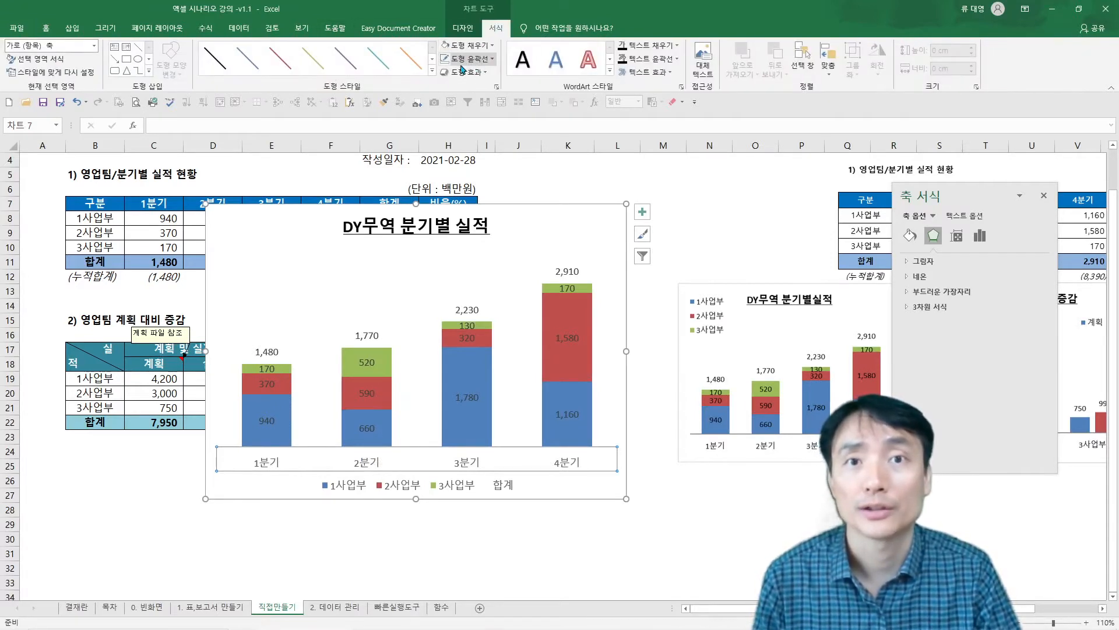
click(491, 59)
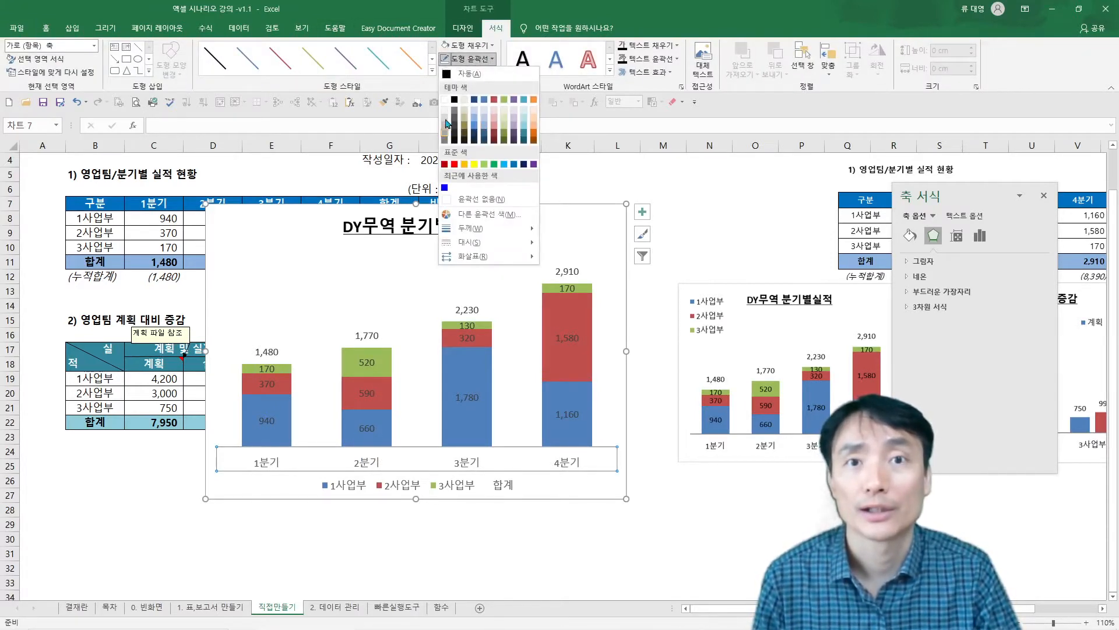
click(454, 113)
click(446, 567)
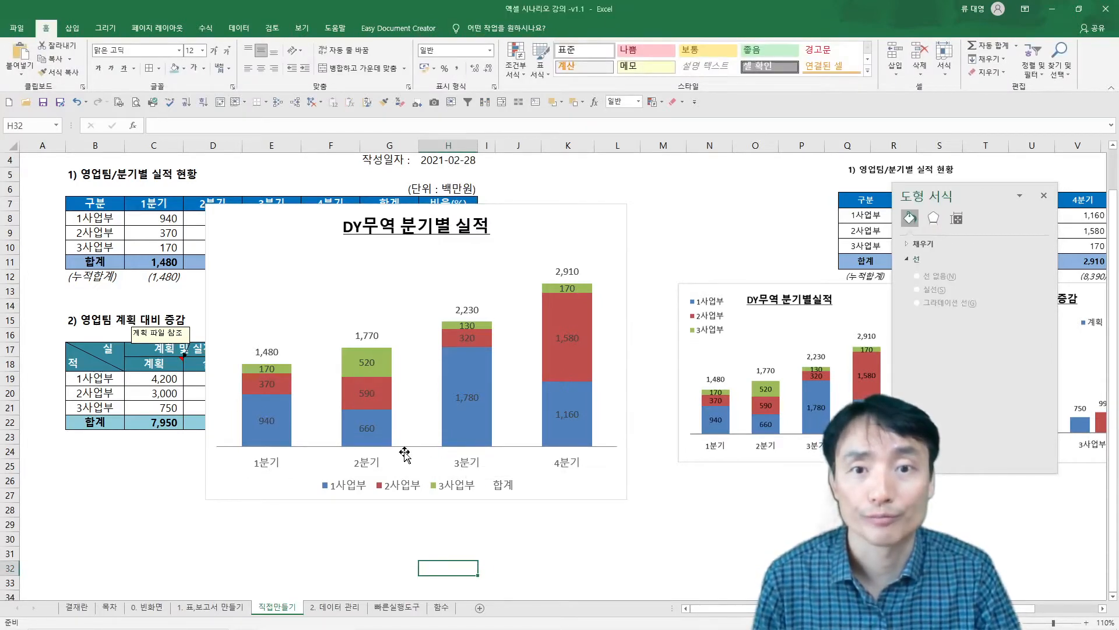
- Delete only the 합계 entry from the chart legend
click(407, 488)
click(502, 484)
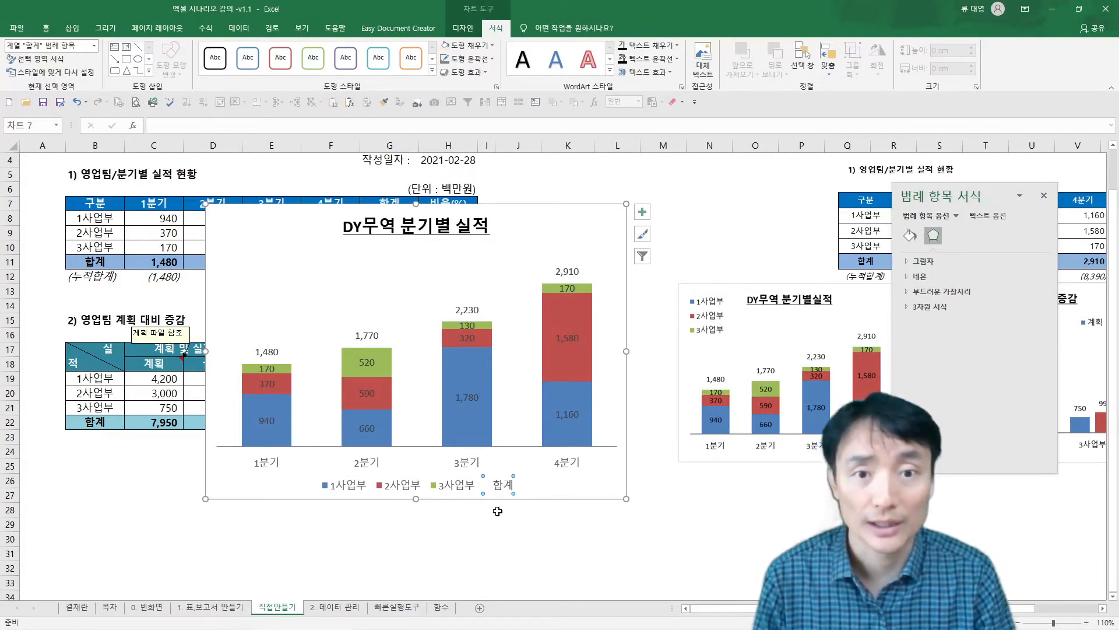
key(Delete)
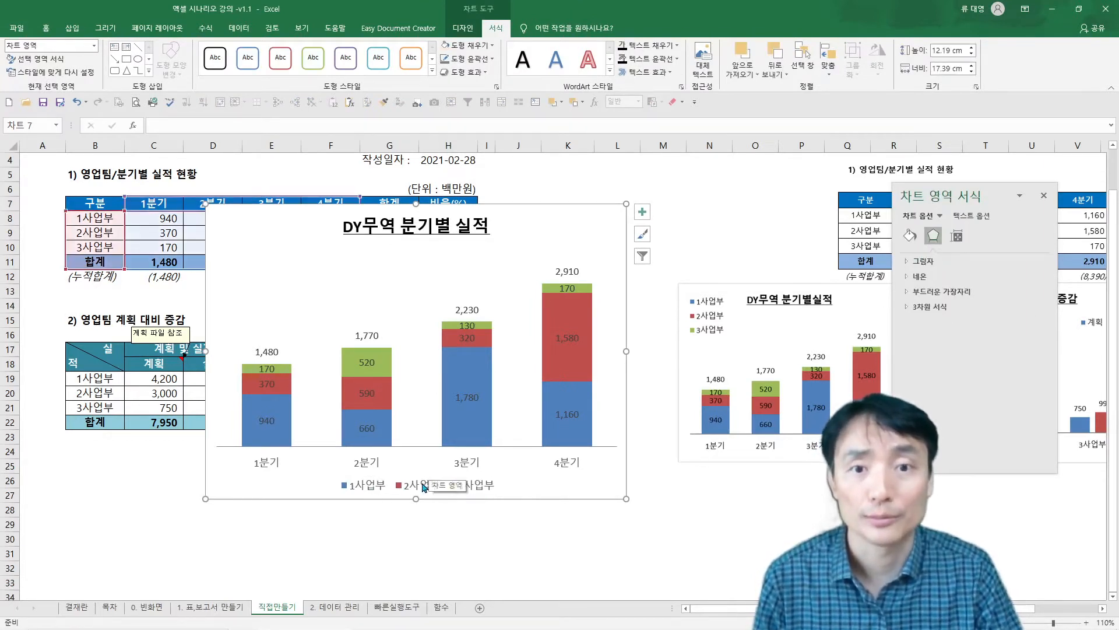
- Move the legend to the chart's upper-left corner and resize it so the three division names stack vertically
click(424, 483)
drag(423, 475, 367, 246)
drag(302, 233, 288, 285)
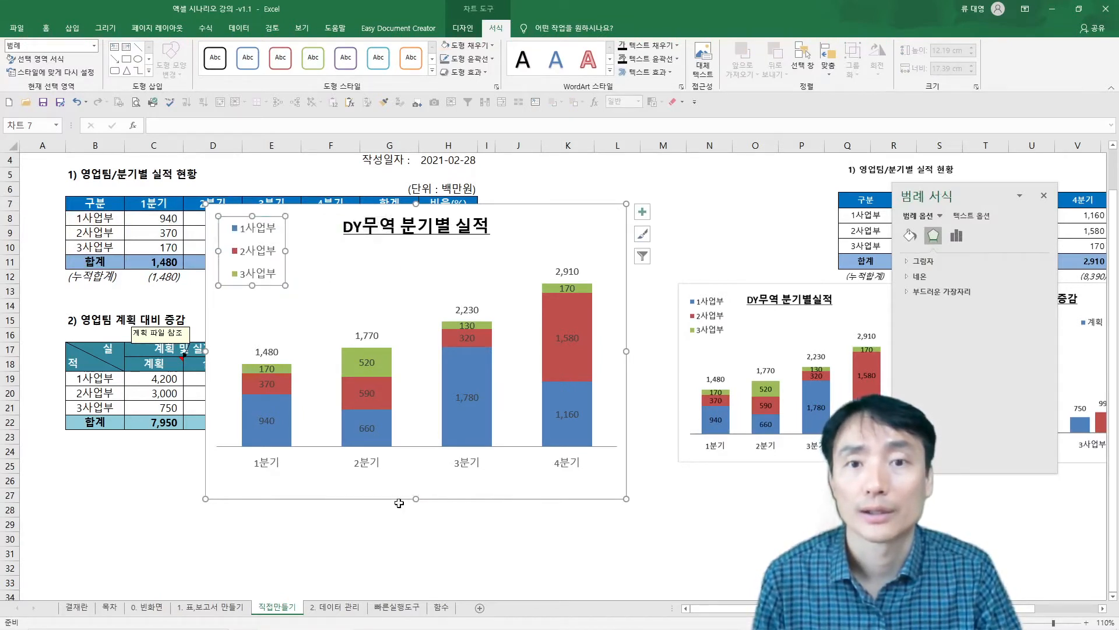
- Extend the plot area downward to fill the space the legend occupied below the category axis
click(414, 440)
drag(414, 448, 414, 471)
click(465, 555)
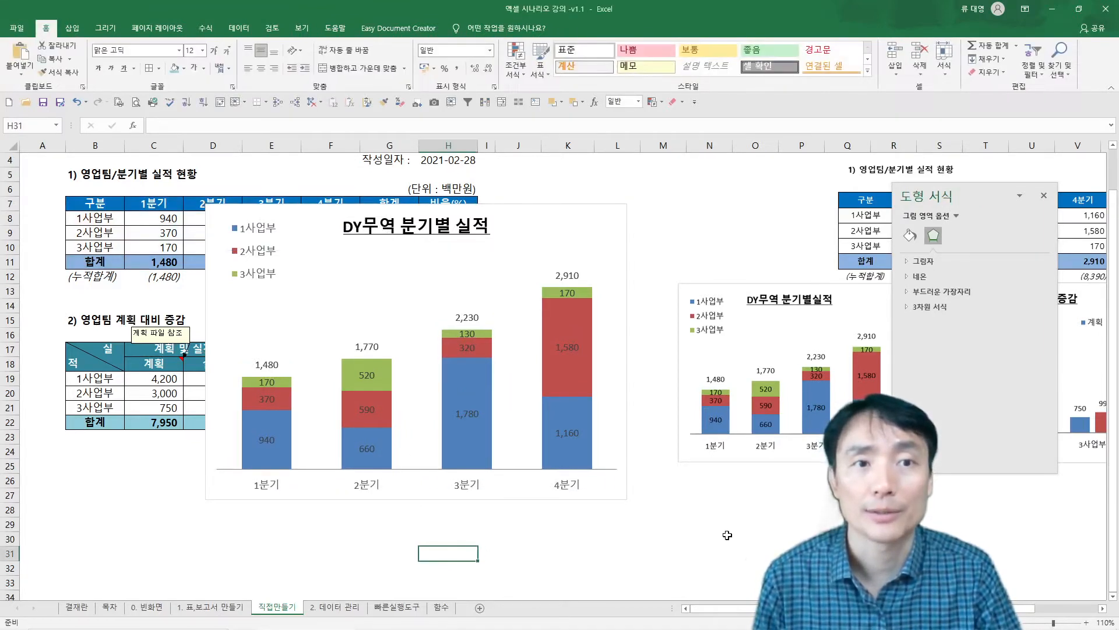
- Close the formatting pane, move the chart below the second table at B24, and shrink it to span columns B to E down to row 36
click(1044, 196)
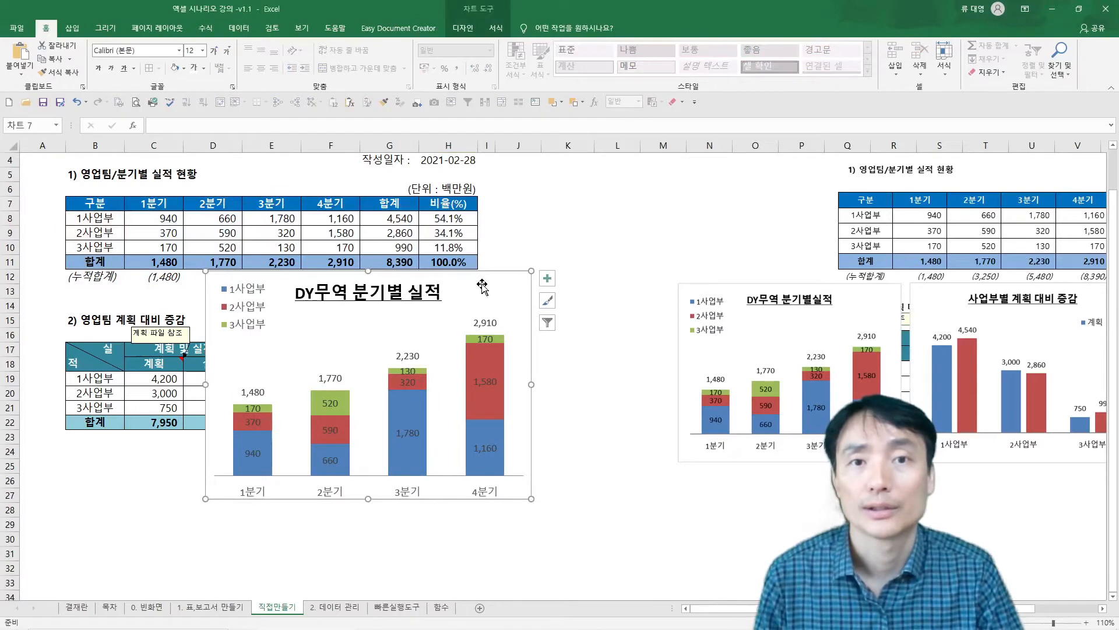
drag(482, 286, 360, 443)
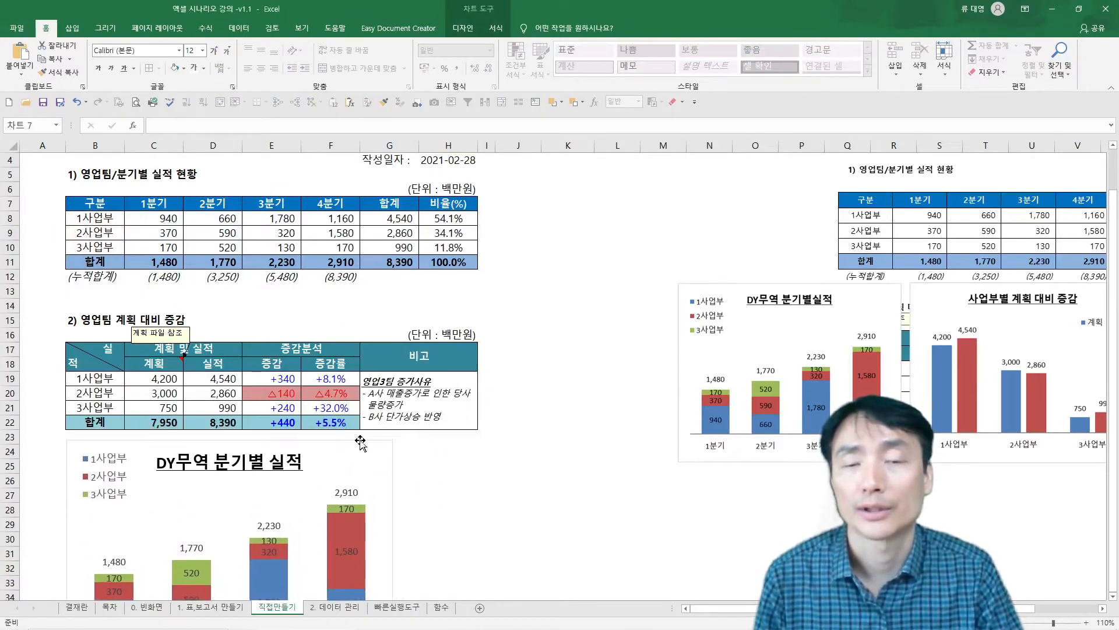
scroll(361, 443, down, 4)
drag(392, 494, 271, 459)
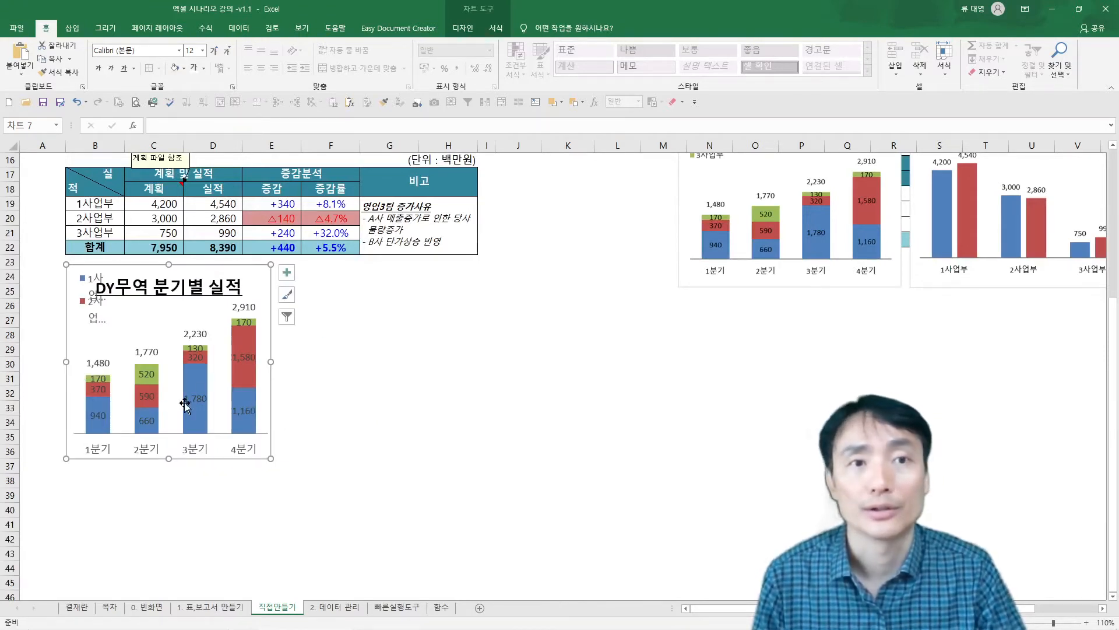
- Reduce the legend's font size to 10.5
click(83, 315)
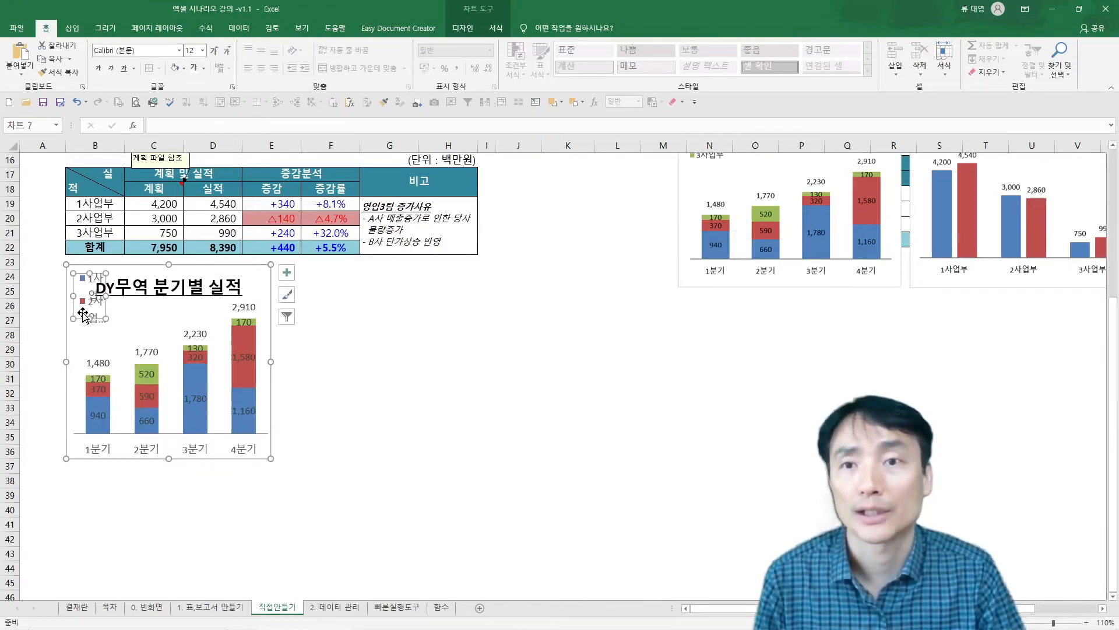
click(227, 51)
click(227, 51)
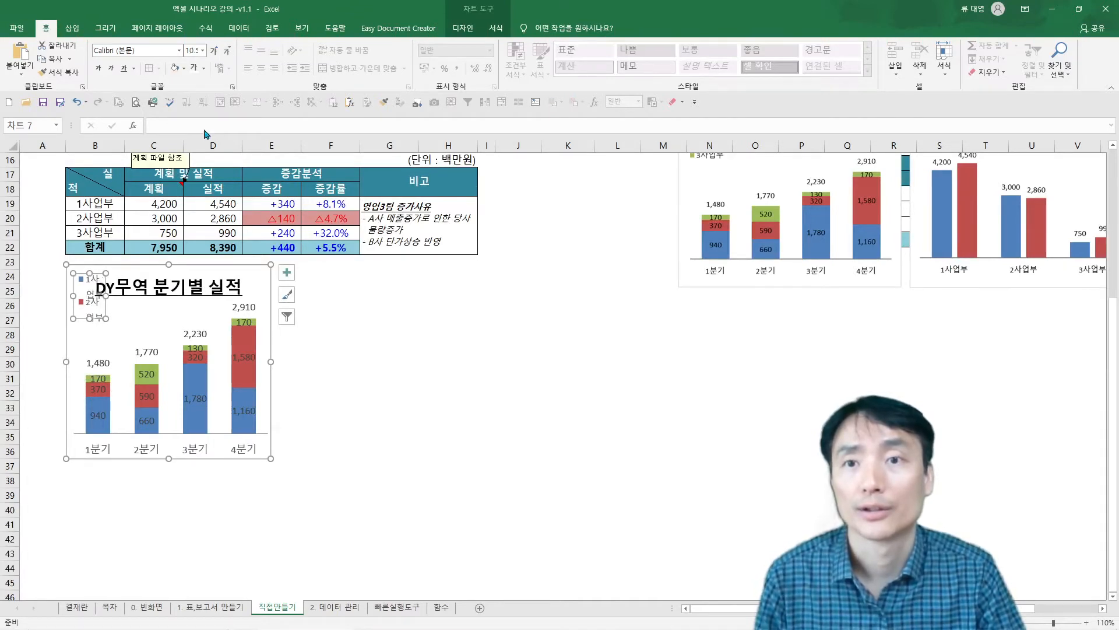
- Reduce the chart title's font by three size steps to fit the smaller chart
click(161, 294)
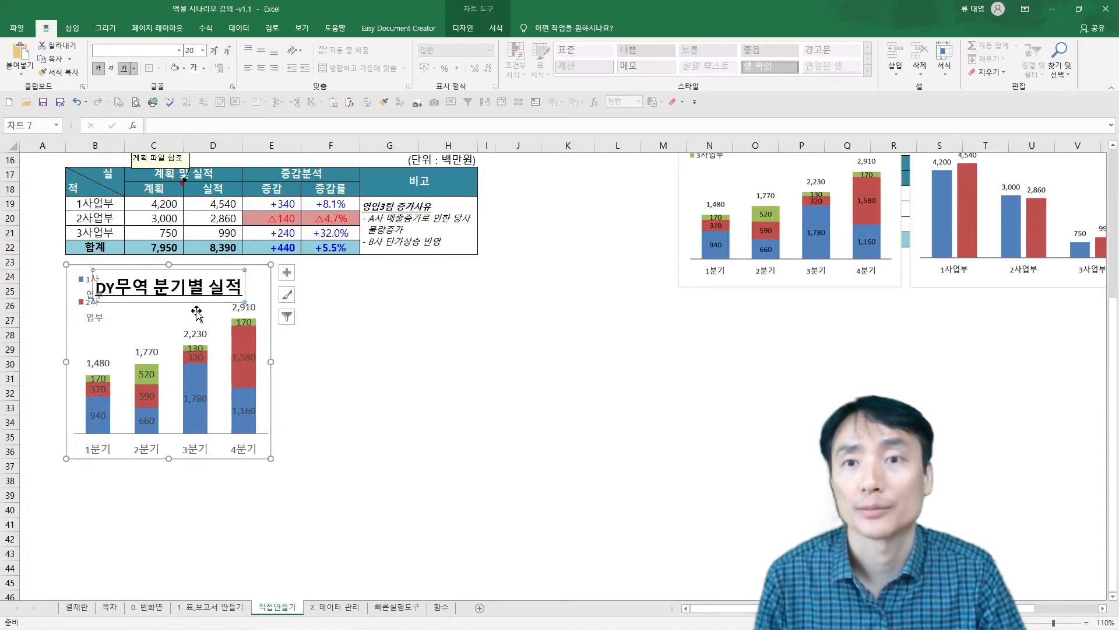
click(198, 329)
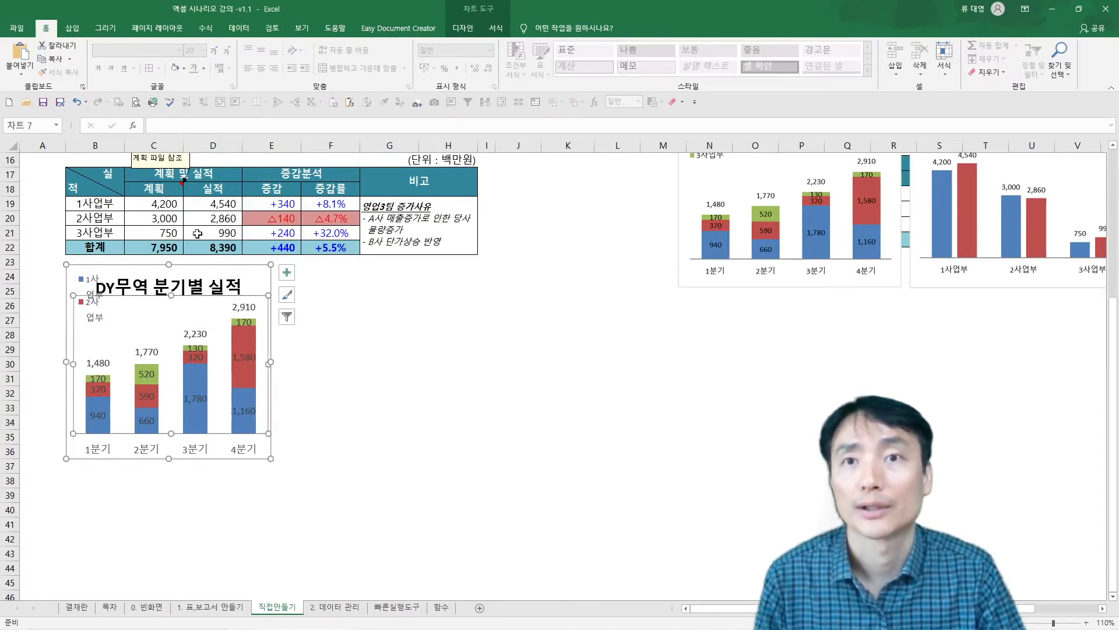
click(176, 289)
click(227, 51)
click(227, 51)
click(227, 51)
- Widen the legend so each division name fits on one line and set its font size to 9
click(91, 319)
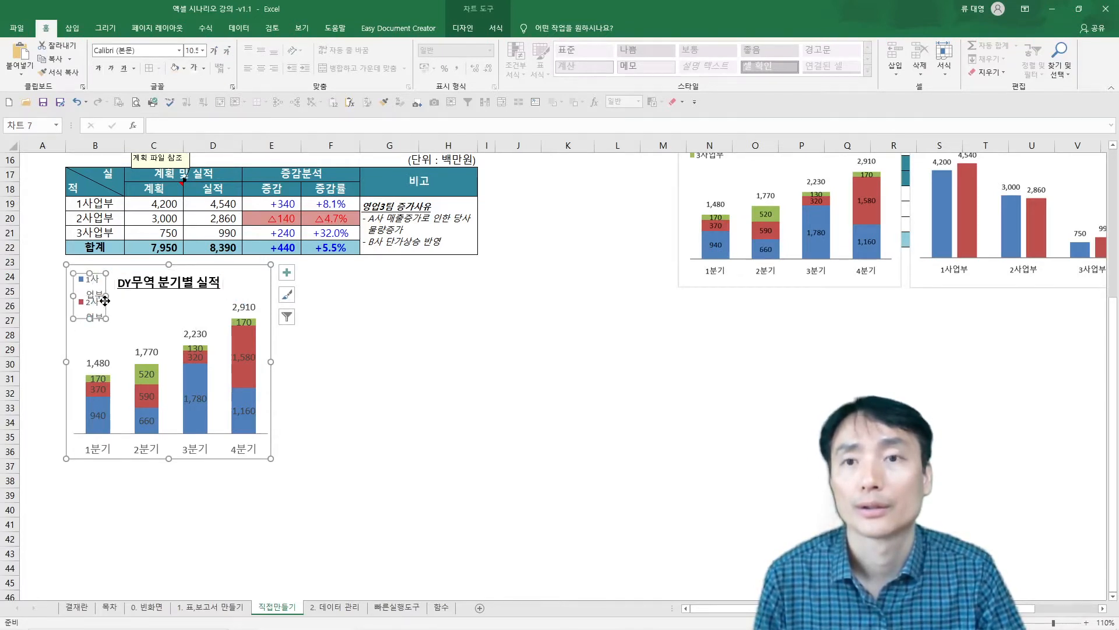
drag(104, 295, 126, 298)
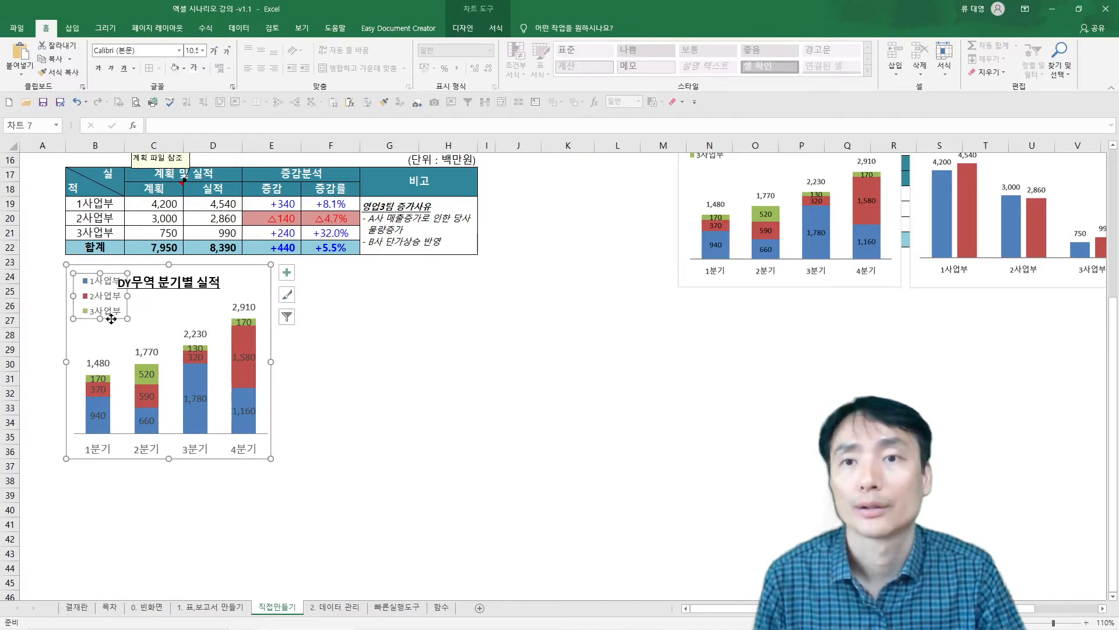
click(227, 51)
click(227, 51)
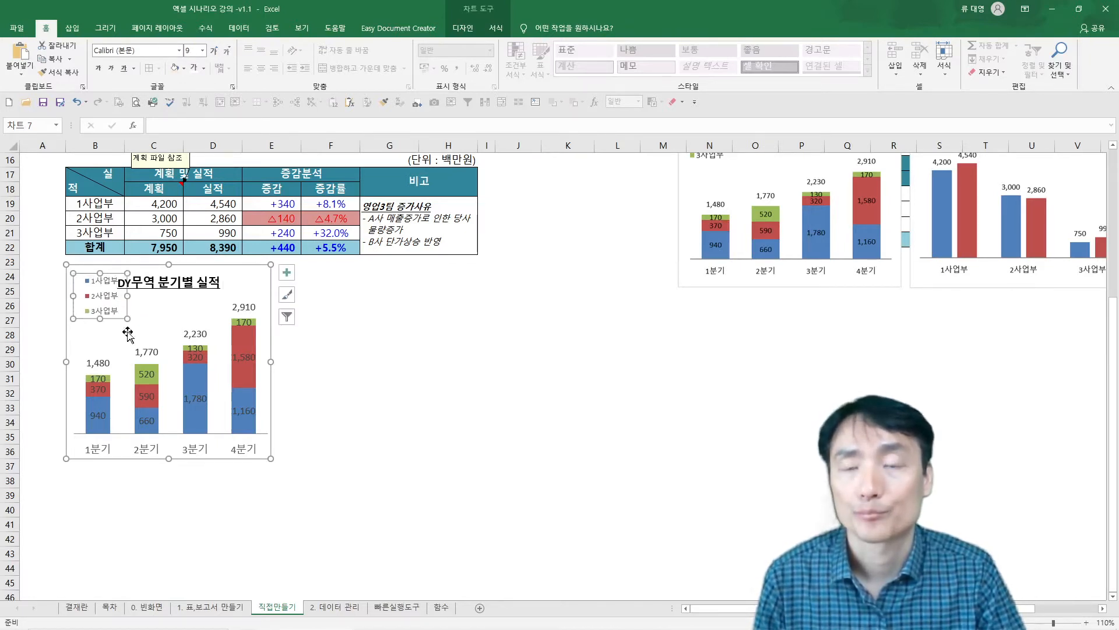
click(373, 334)
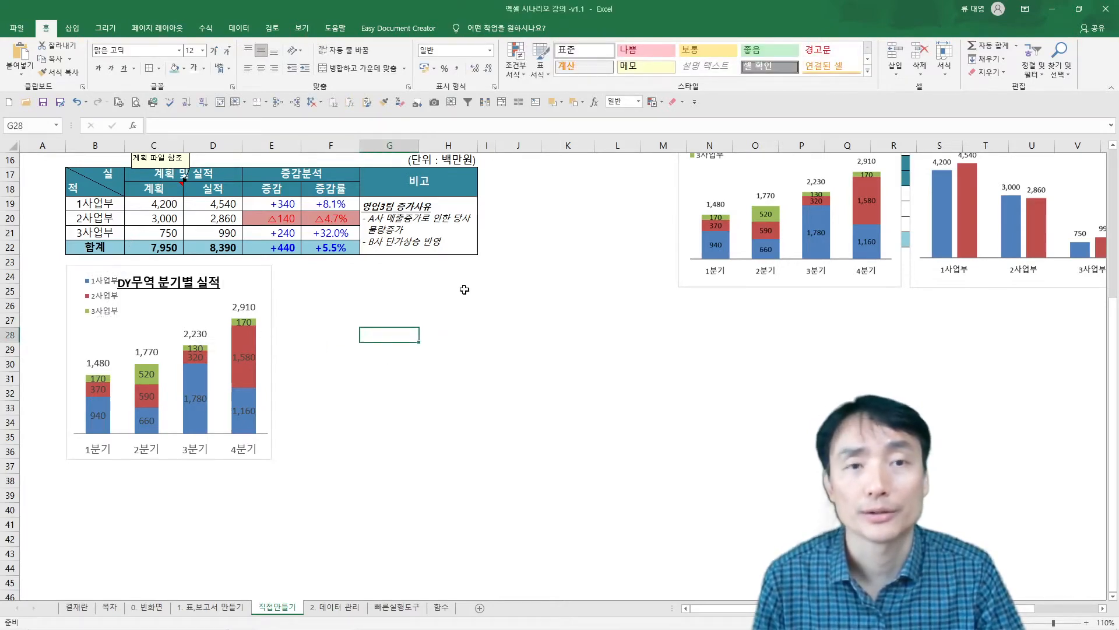
- Reduce the chart title's font by one more size step to clear the legend
scroll(462, 289, up, 3)
click(169, 424)
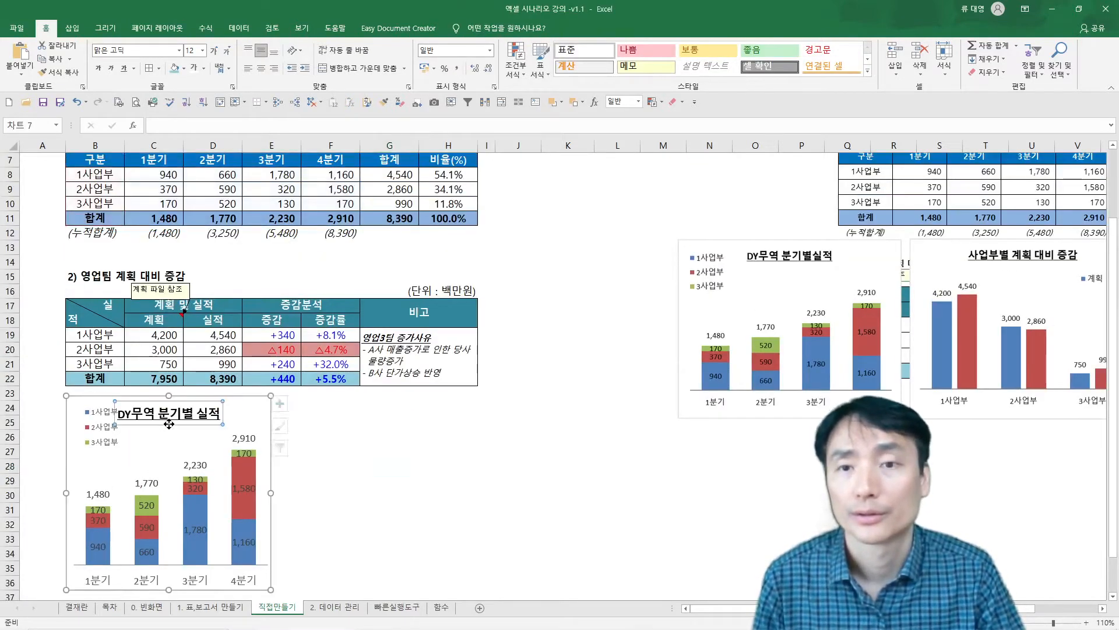
click(227, 51)
- Move the legend closer to the chart's upper-left corner and reduce its height to tighten the line spacing
click(103, 445)
drag(110, 452, 110, 442)
click(99, 415)
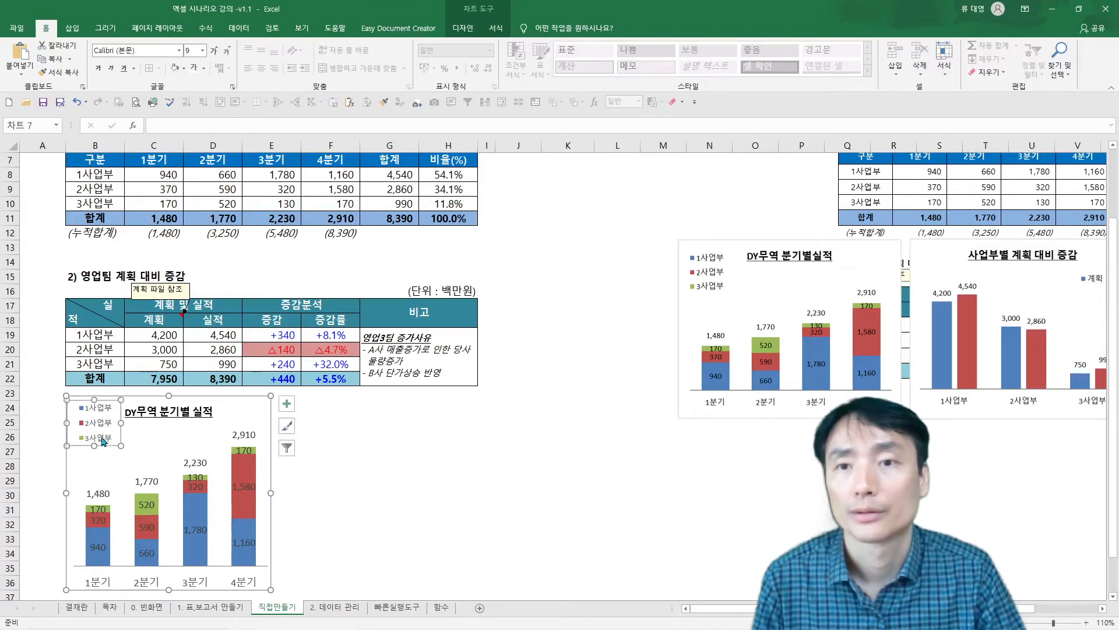
drag(94, 433, 94, 433)
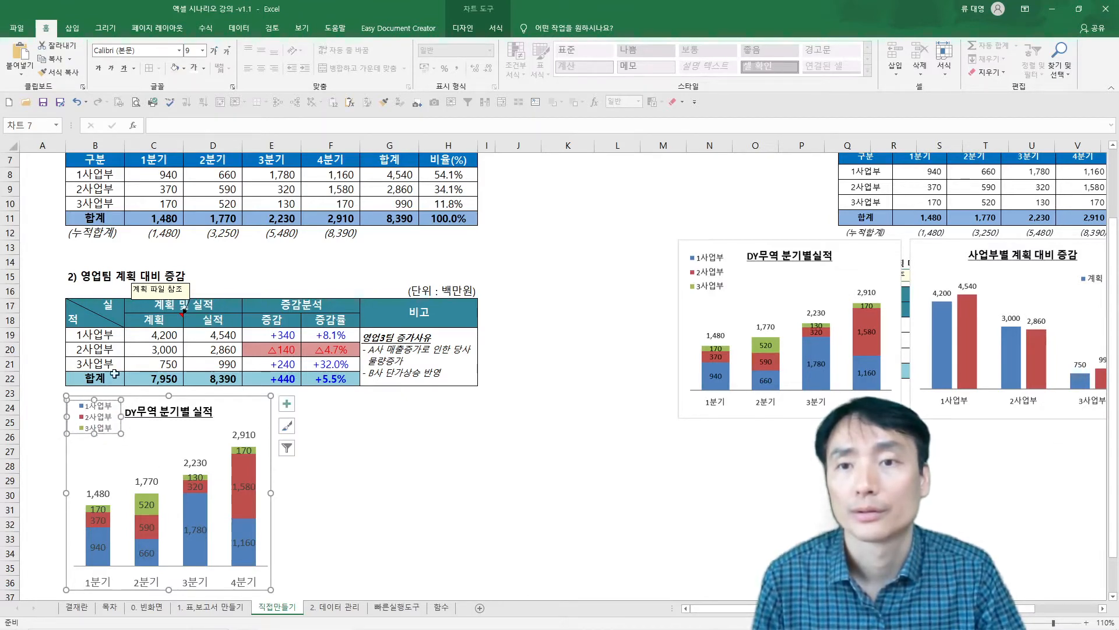
- Place the legend just below the chart title, above the 1분기 column, and stretch its height slightly
drag(112, 433, 113, 462)
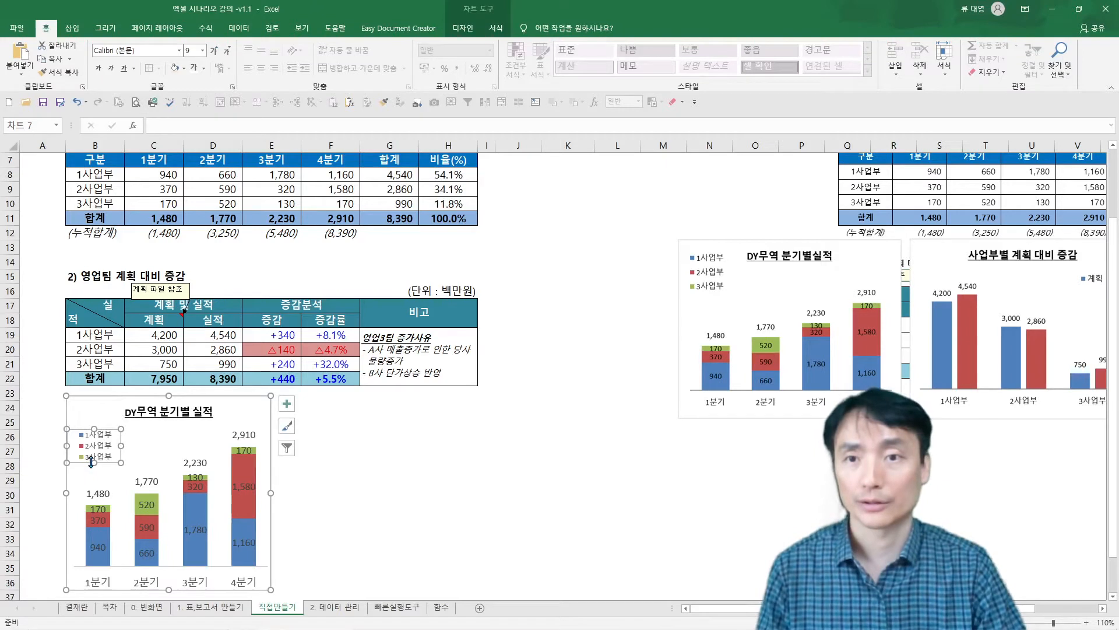
drag(93, 462, 93, 470)
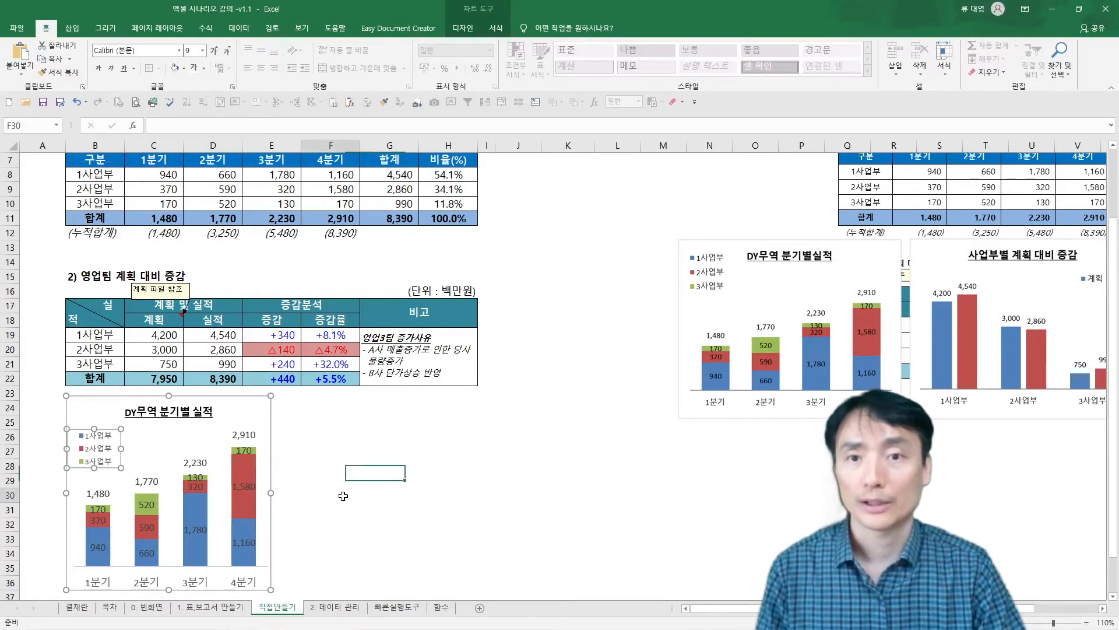
click(340, 491)
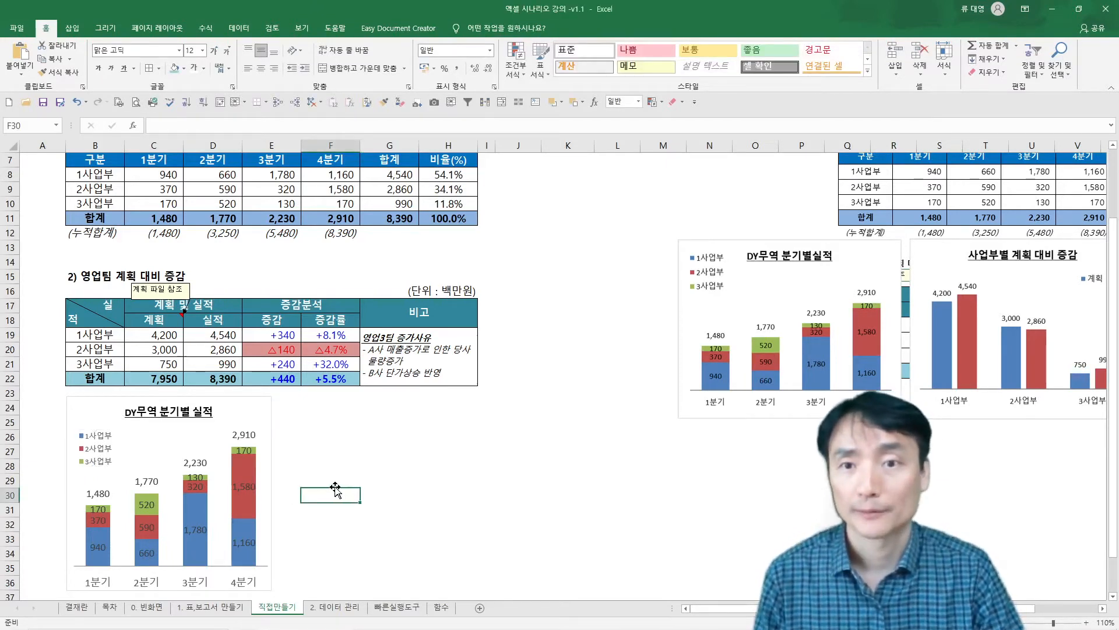
click(998, 426)
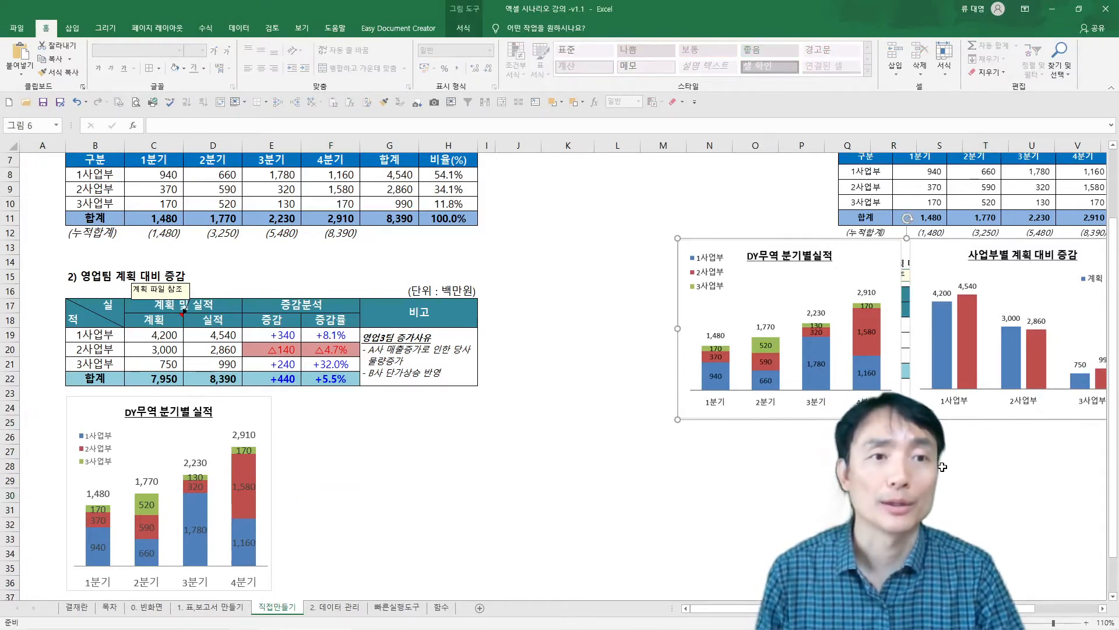
drag(944, 608, 976, 608)
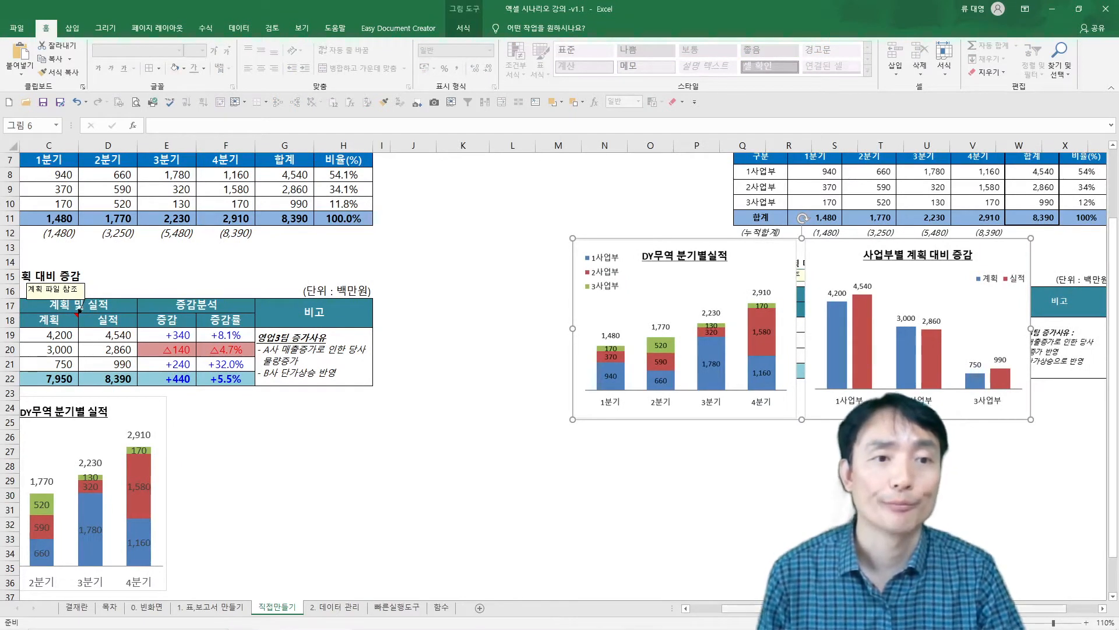
drag(976, 608, 944, 608)
drag(158, 325, 215, 369)
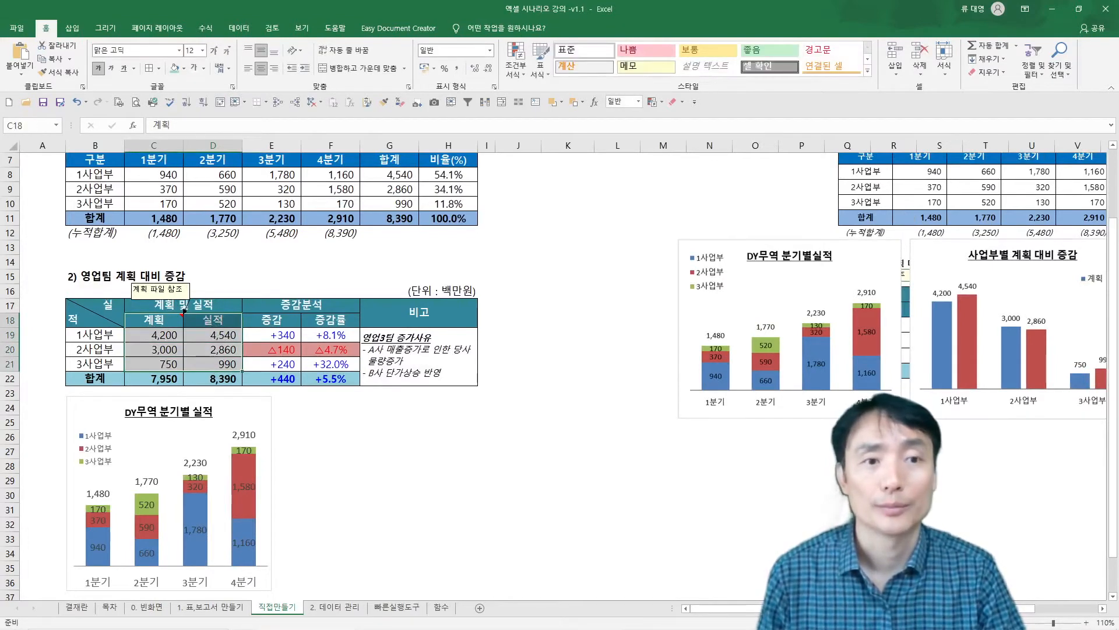
mouse_move(1020, 609)
mouse_down()
mouse_move(1037, 608)
mouse_move(1016, 608)
mouse_up()
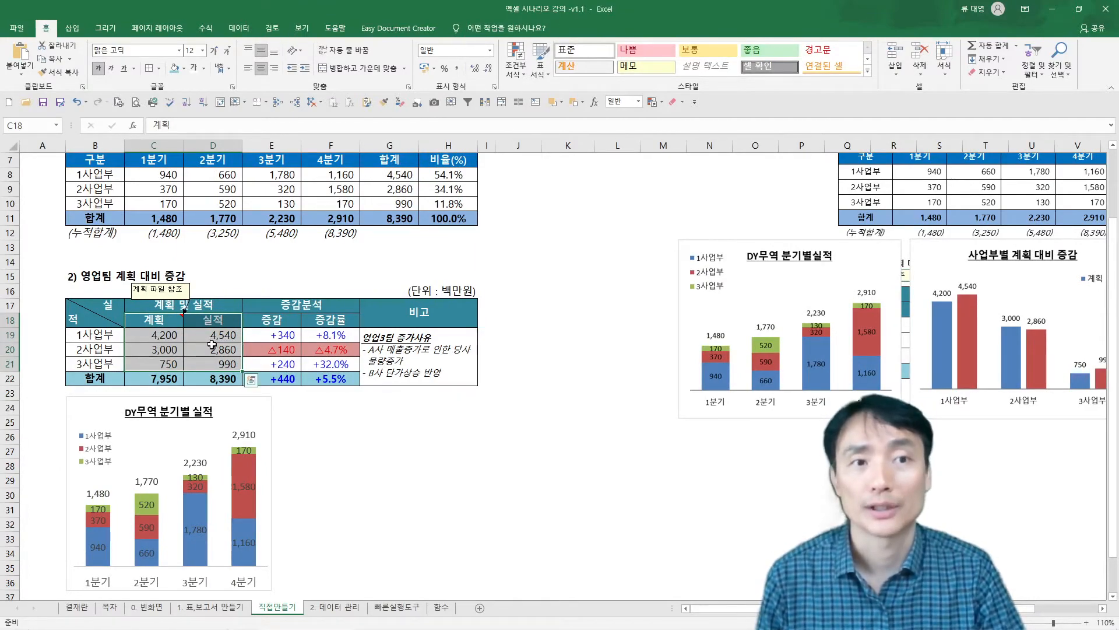
- Insert a clustered column chart from B19:D21 and move it to the empty area below the report tables
drag(119, 336, 200, 381)
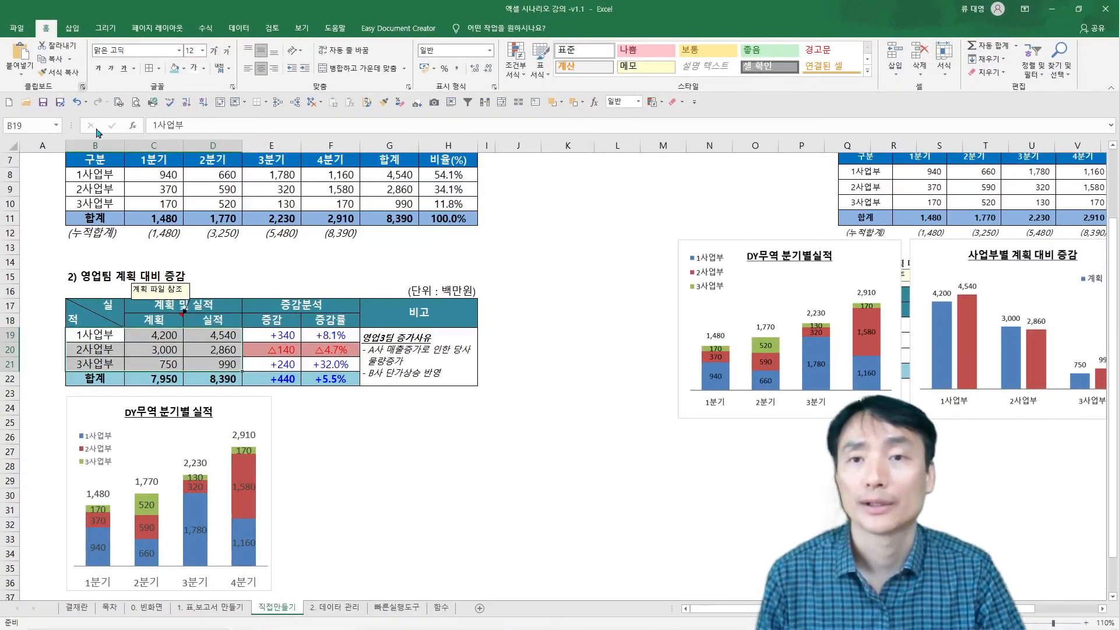
click(71, 28)
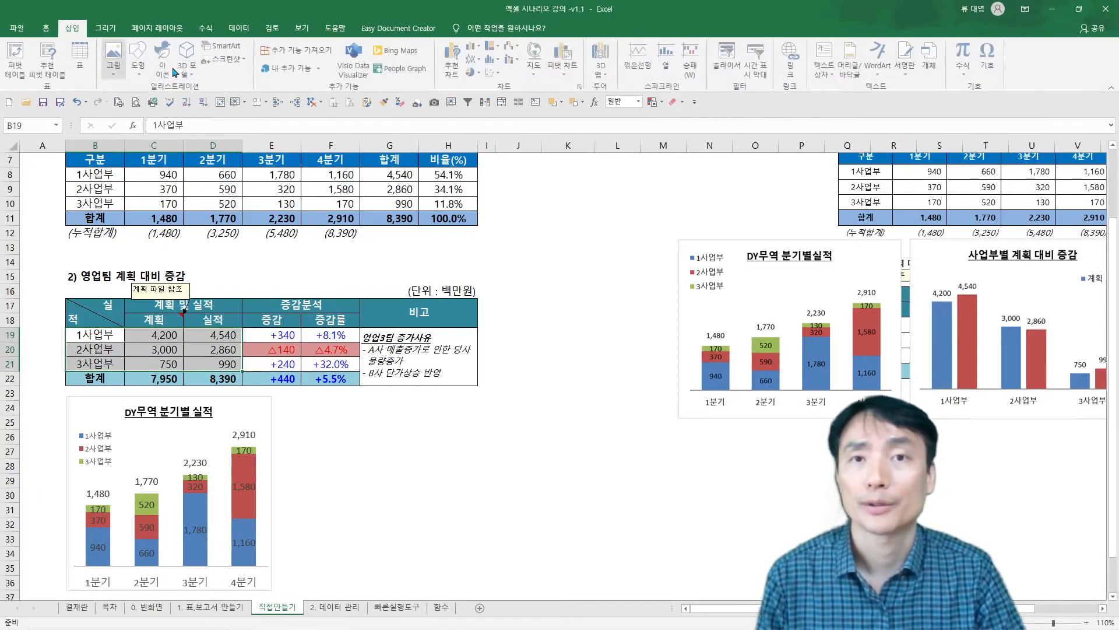
click(453, 58)
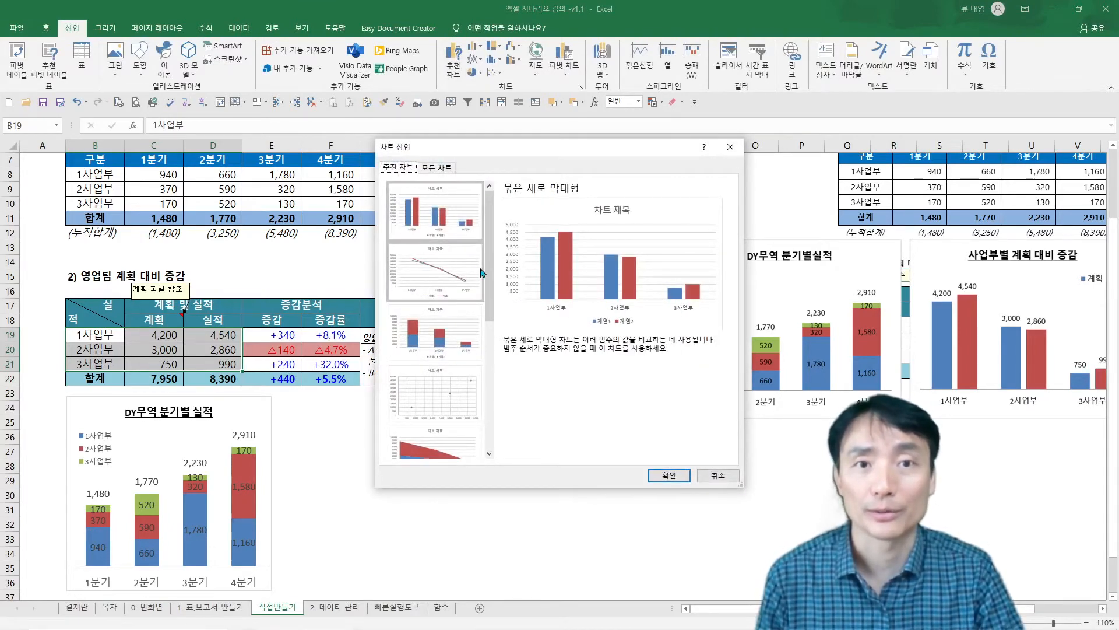
click(648, 476)
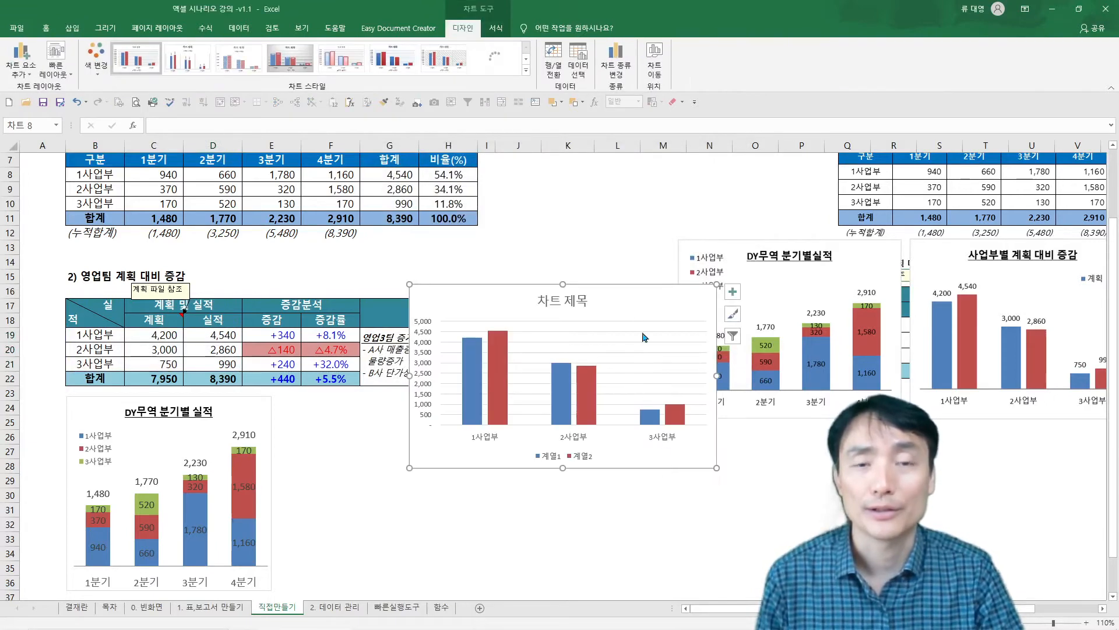
drag(629, 286, 653, 412)
- Open the data source selection for the new column chart
click(578, 581)
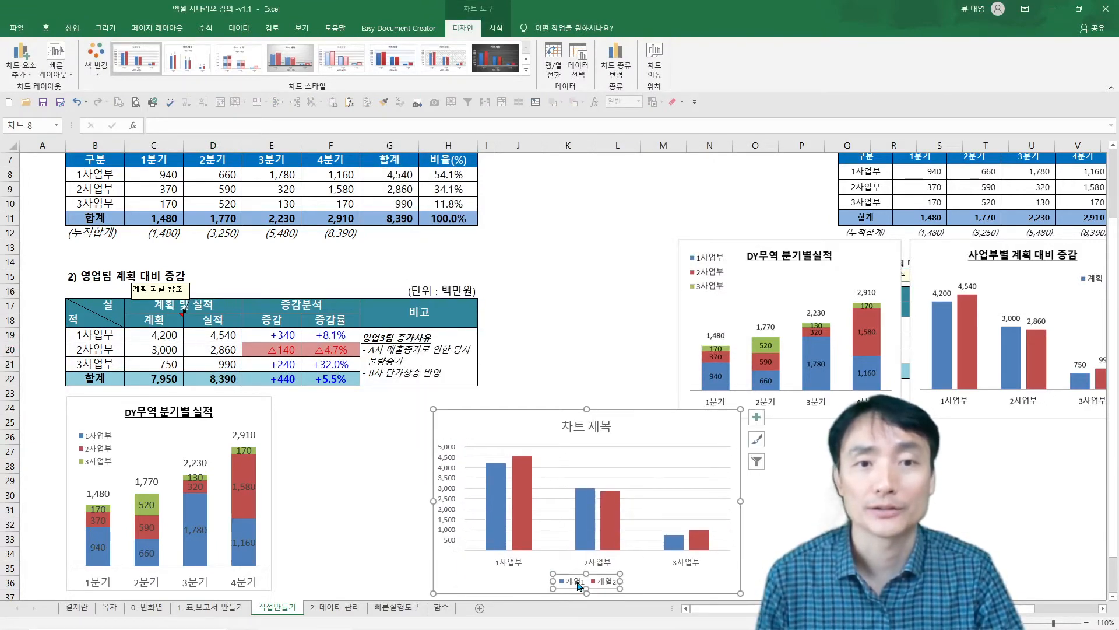
right_click(580, 586)
click(613, 544)
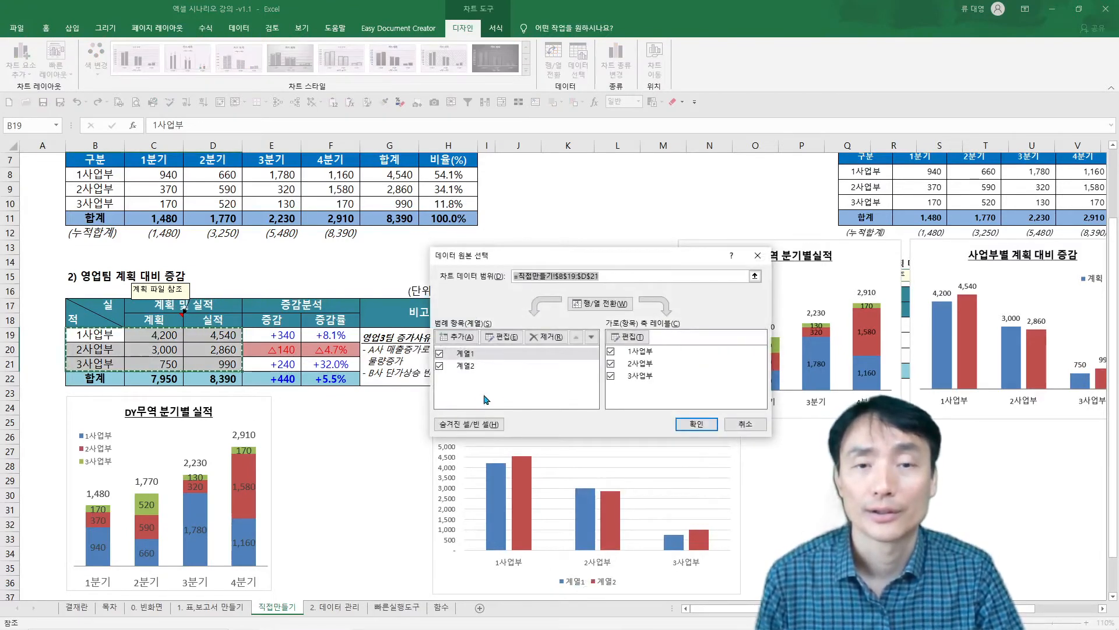
click(473, 356)
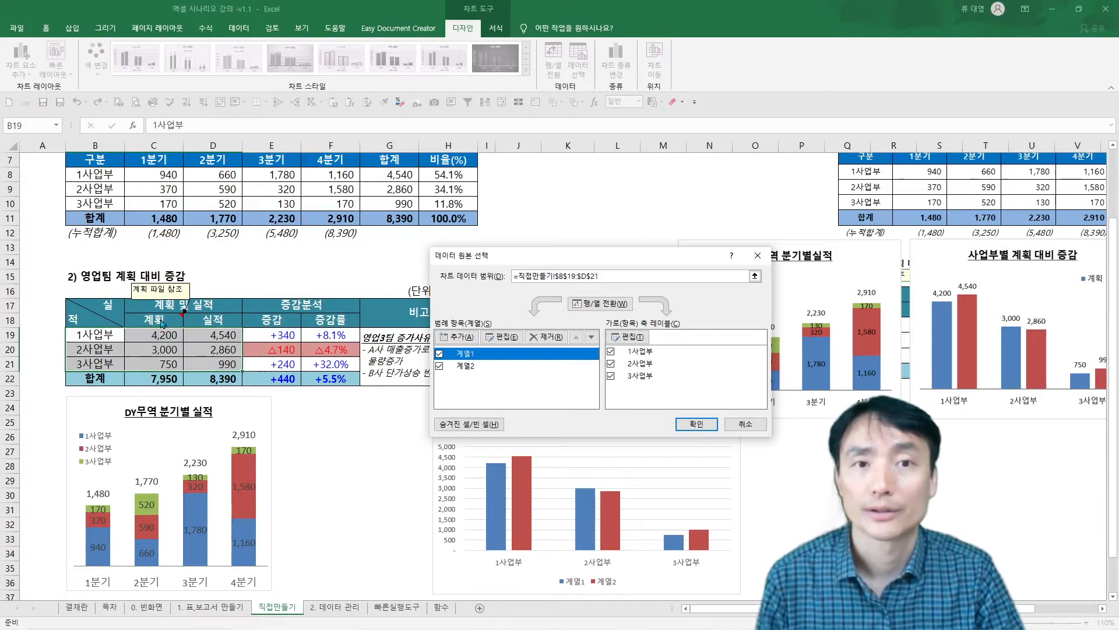
click(458, 338)
click(156, 324)
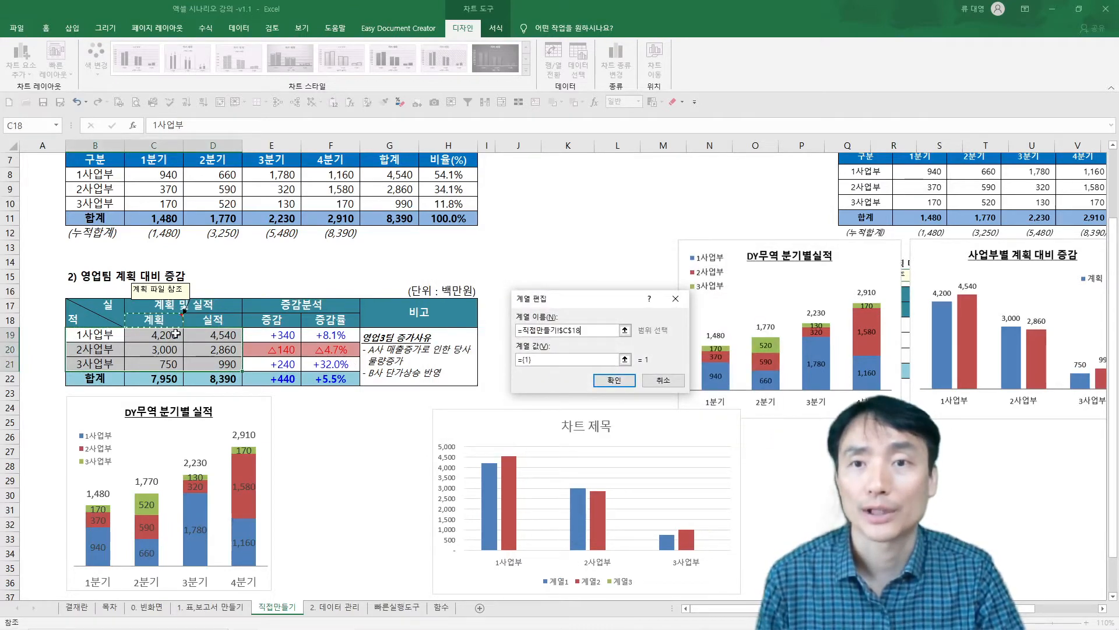
click(612, 381)
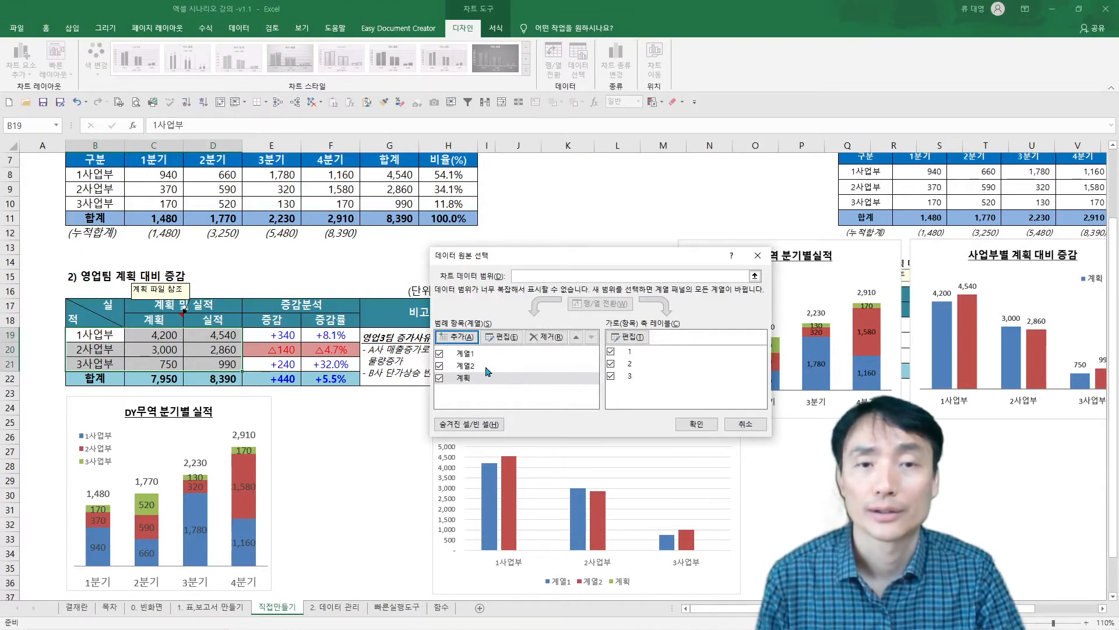
click(478, 378)
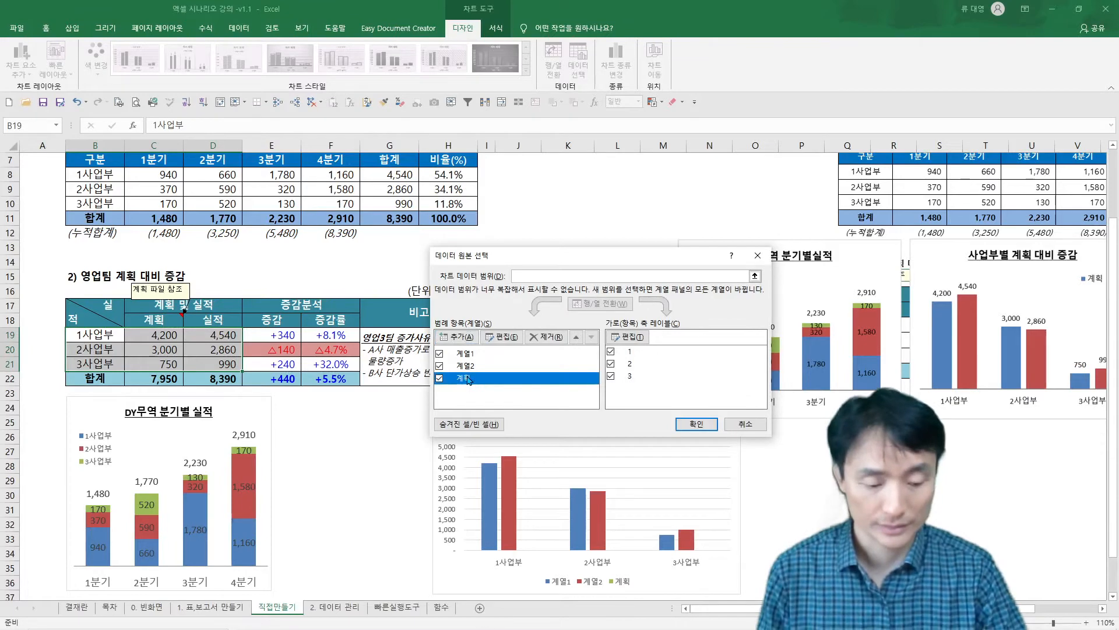
click(545, 337)
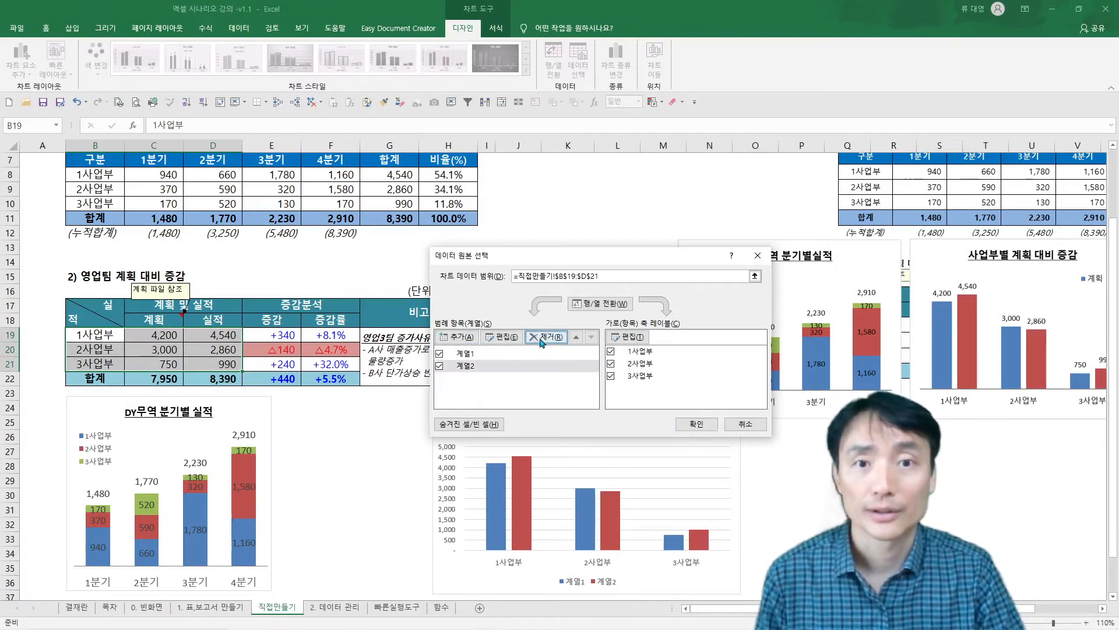
- Link the name of the first series, 계열1, to the 계획 header in cell C18
click(465, 354)
click(506, 337)
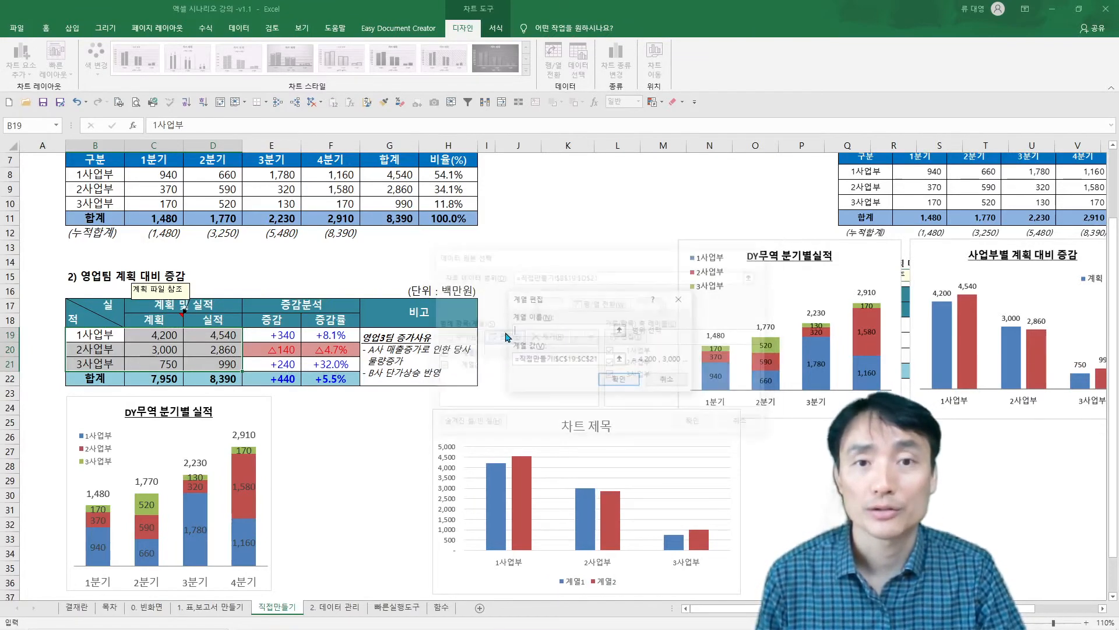
click(162, 326)
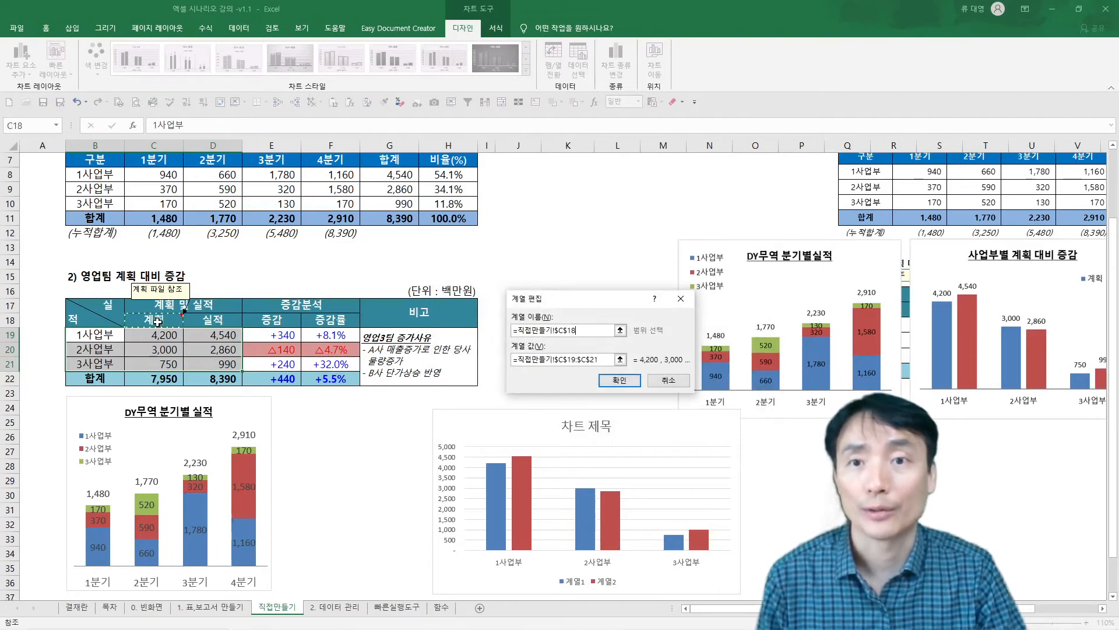
click(619, 380)
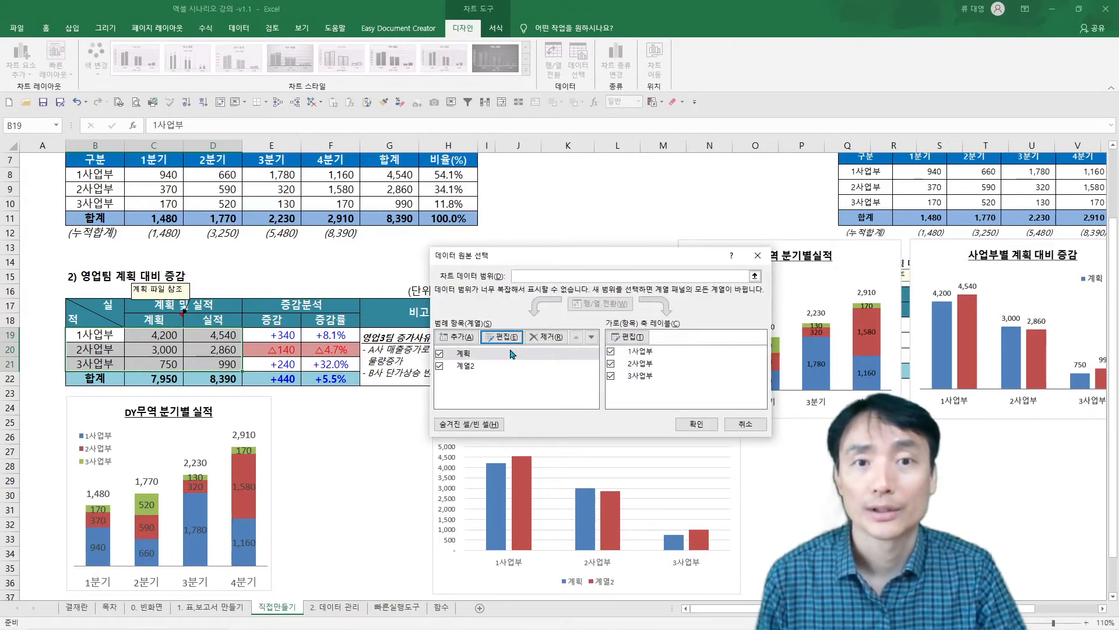
- Link the name of the second series, 계열2, to the 실적 header in cell D18 and apply the data source changes
click(469, 366)
click(501, 337)
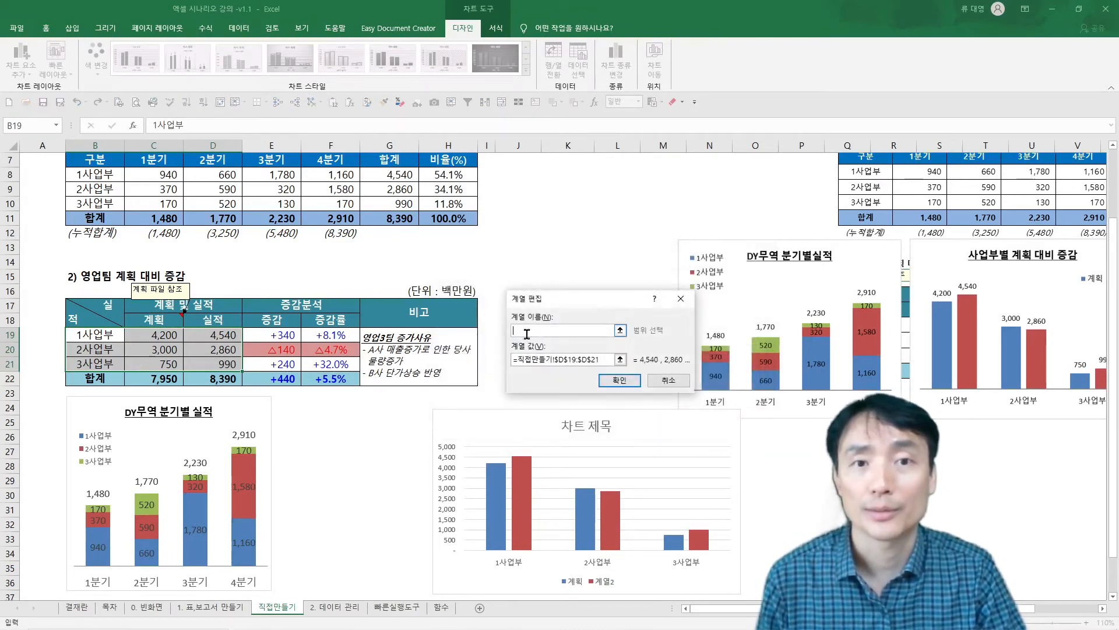
click(213, 320)
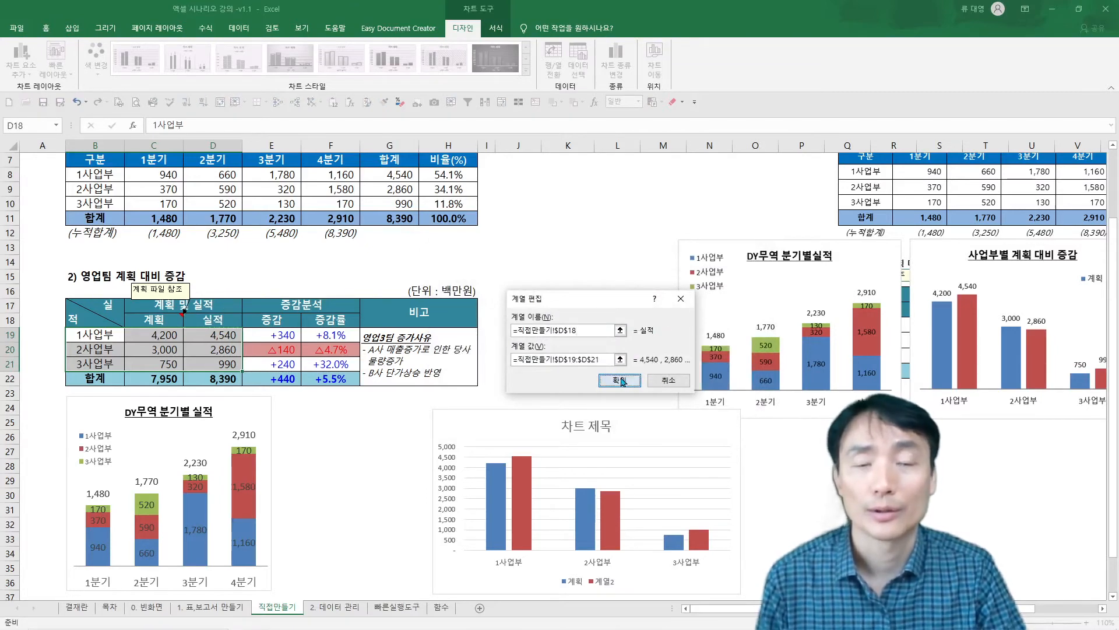
click(620, 380)
click(703, 425)
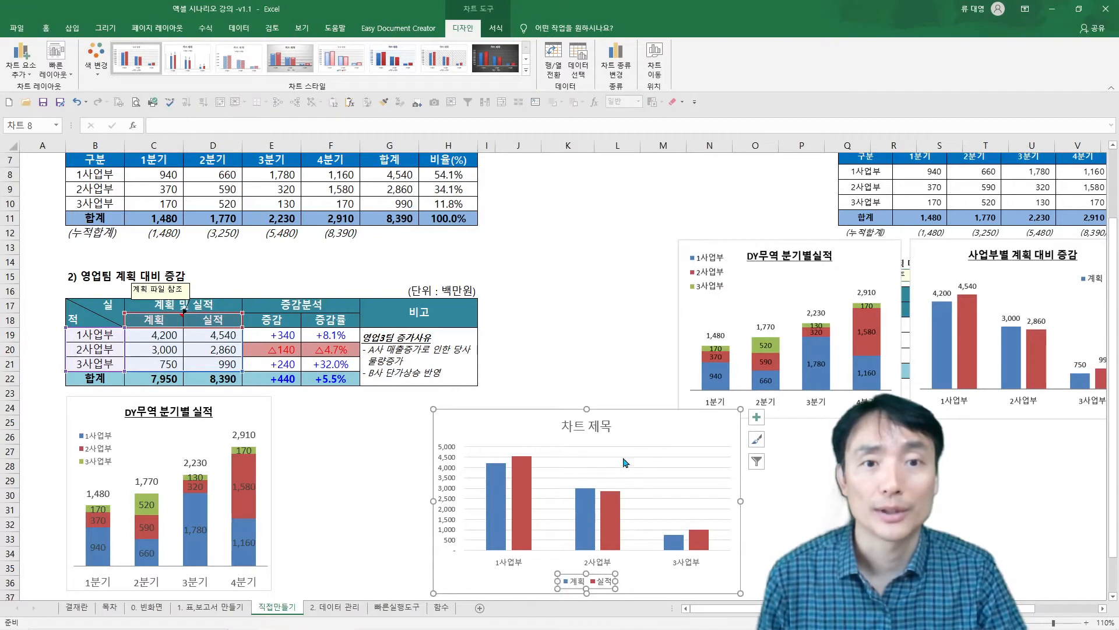
- Replace the new chart's placeholder title with 사업부별 계획 대비 증감
click(580, 432)
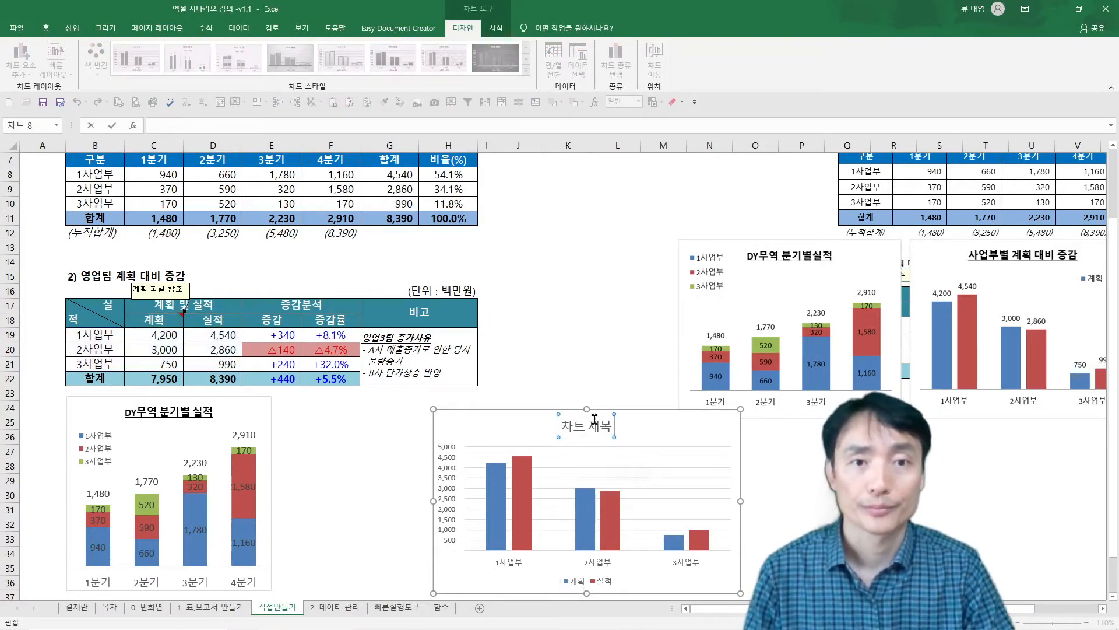
double_click(574, 426)
text(사업부별 ㄱ)
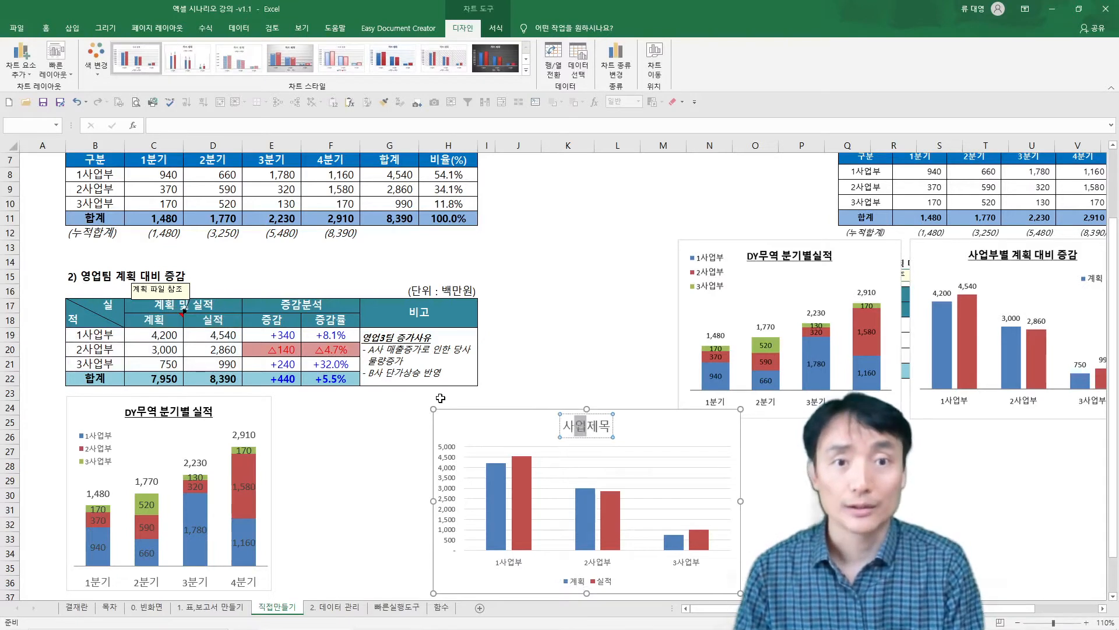
text(획)
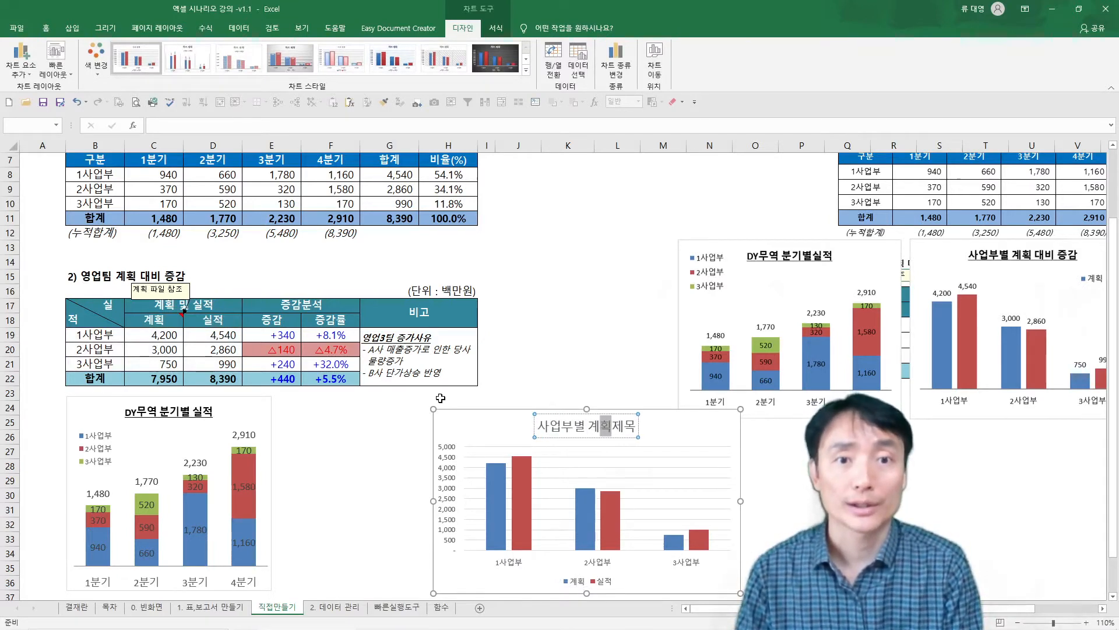
text( 대비 증ㄱ)
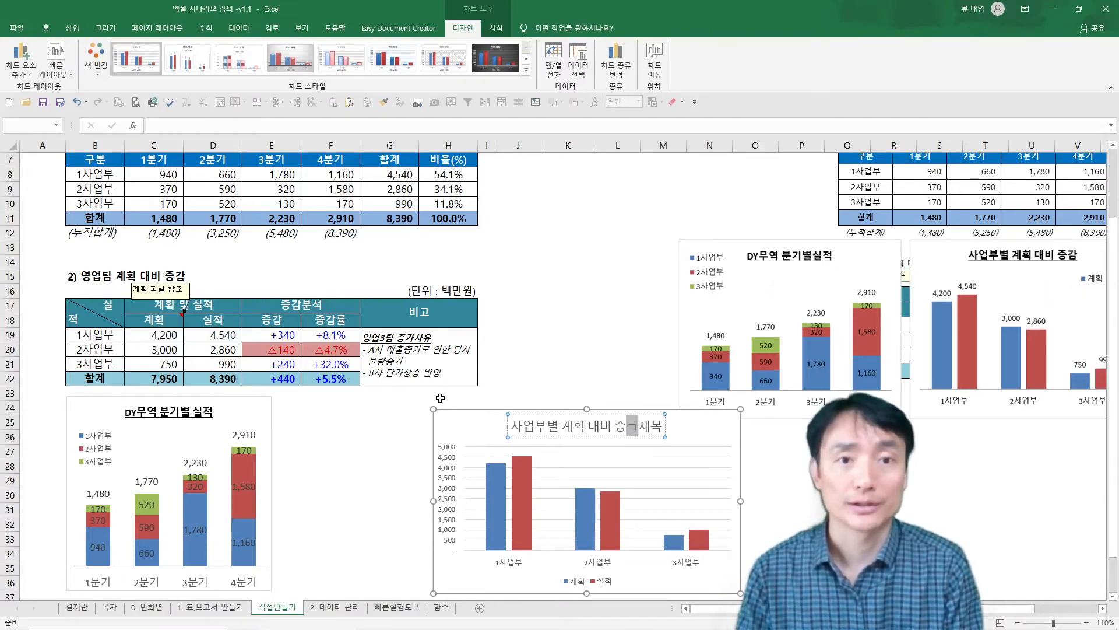
key(Delete)
key(Delete)
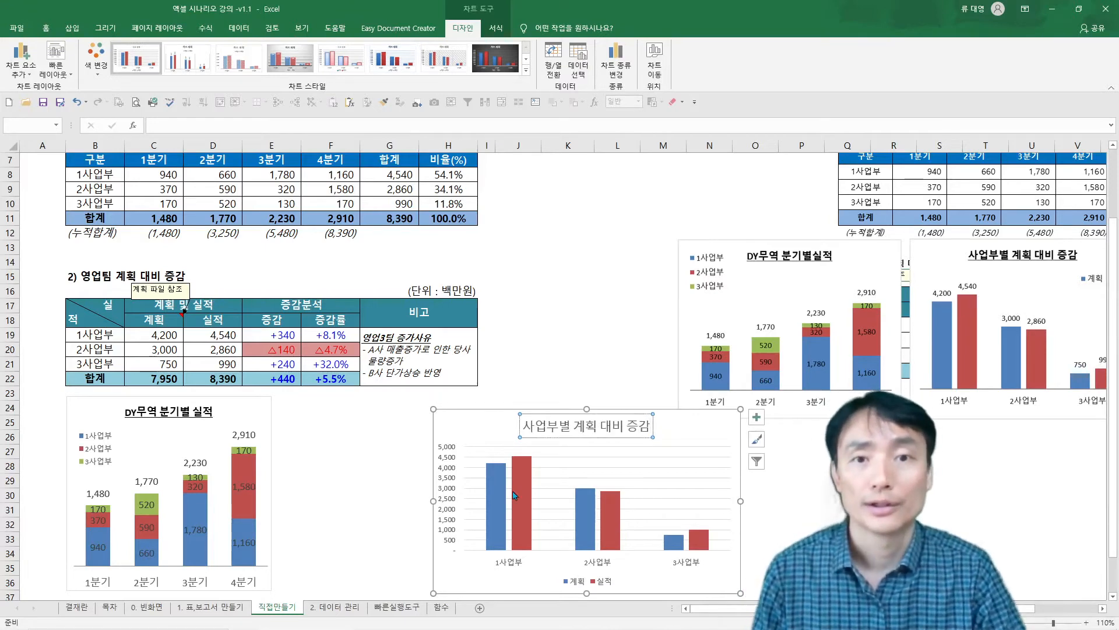
- Set all text in the new column chart to black
click(466, 415)
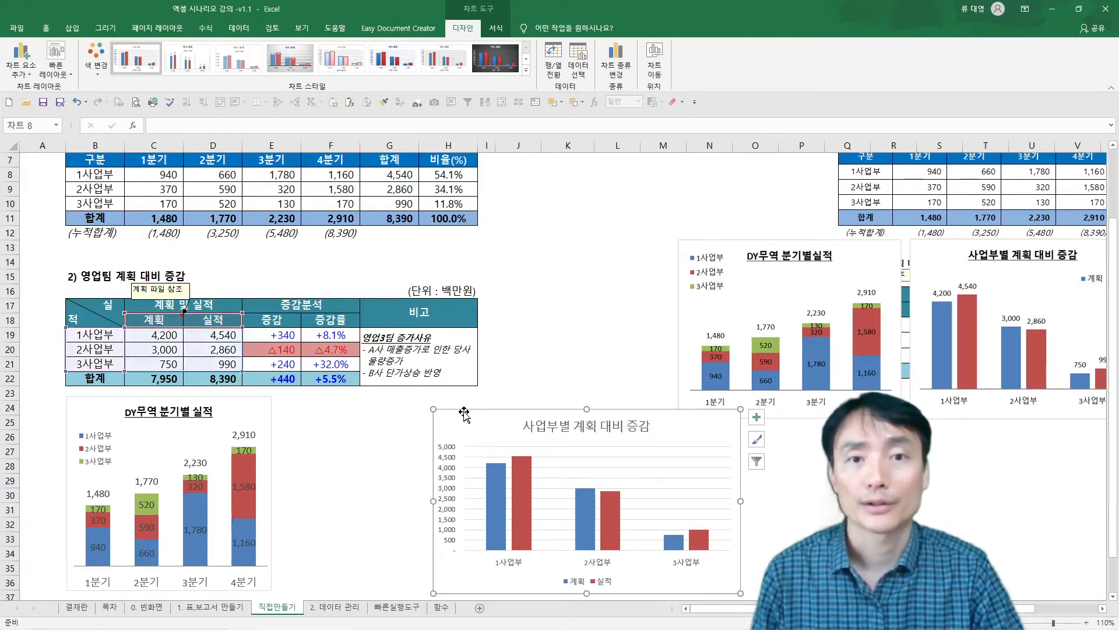
click(46, 28)
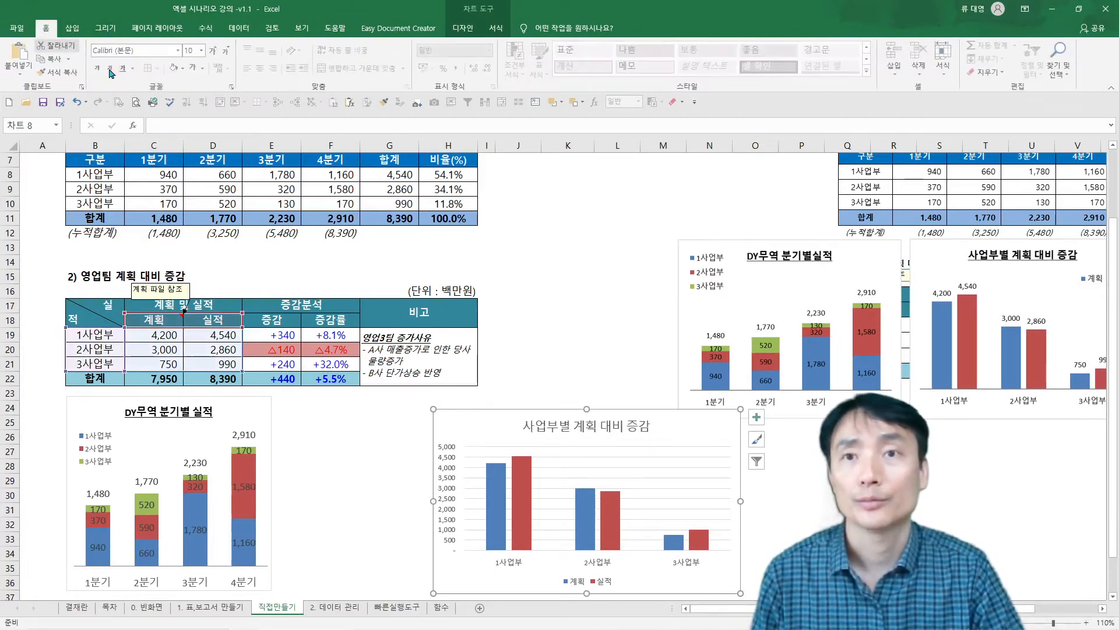
click(203, 68)
click(204, 109)
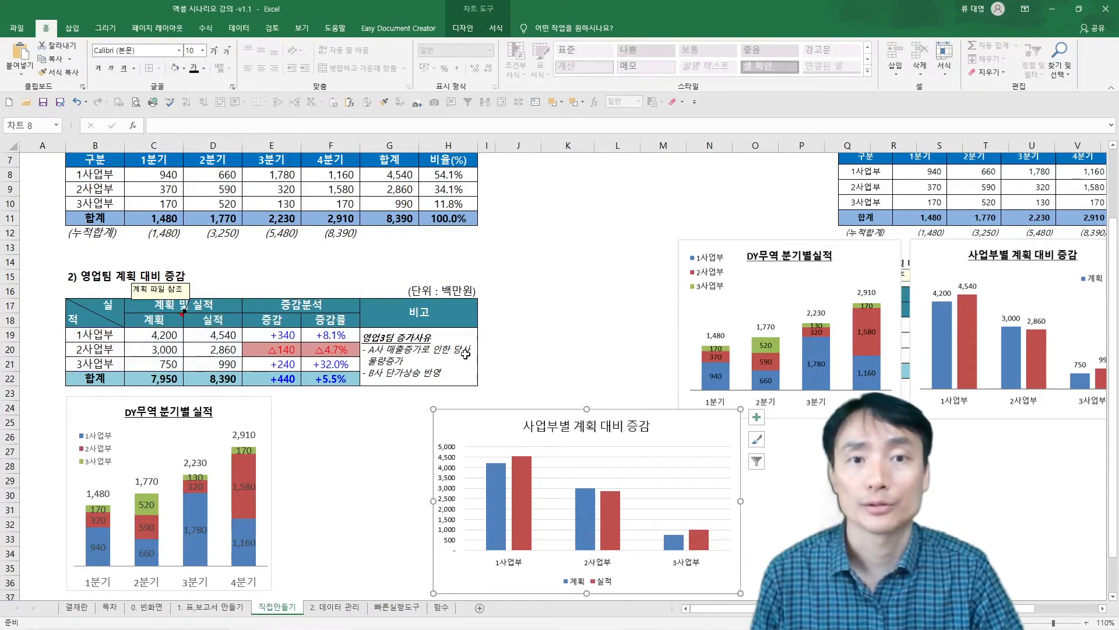
- Delete the chart's horizontal gridlines and move the legend to the upper-right corner of the chart, with its entries stacked
click(453, 459)
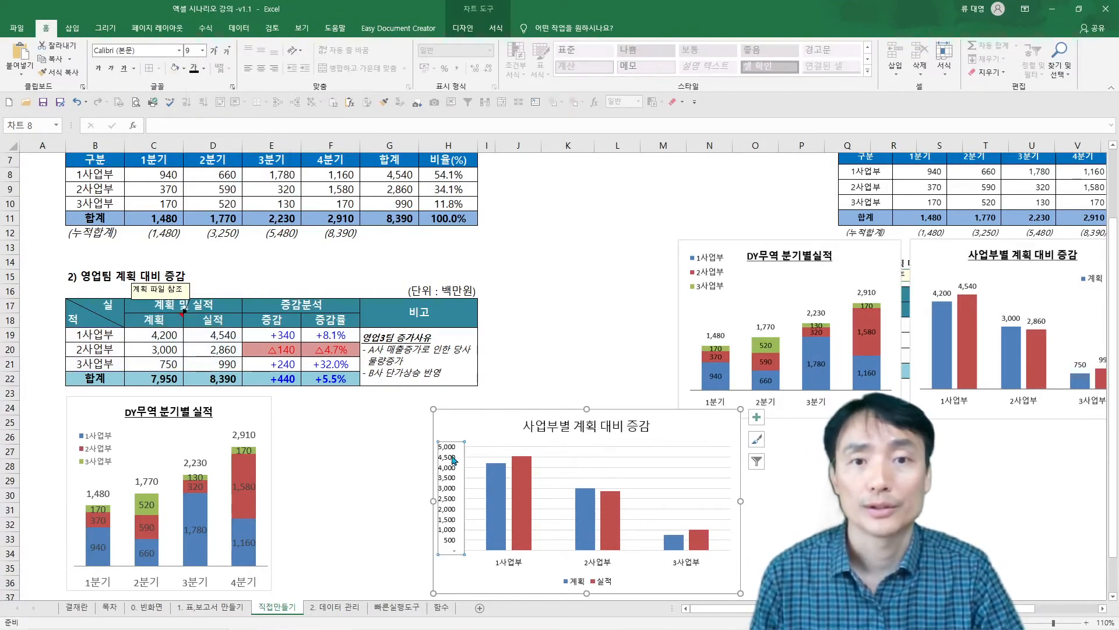
click(552, 498)
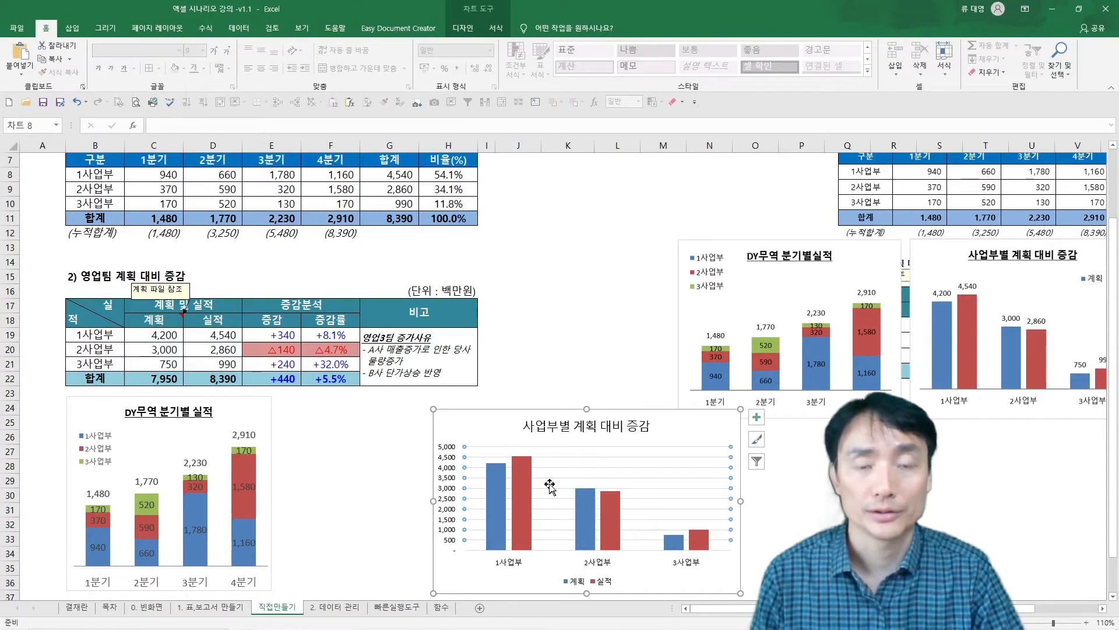
key(Escape)
click(583, 580)
drag(598, 574, 695, 444)
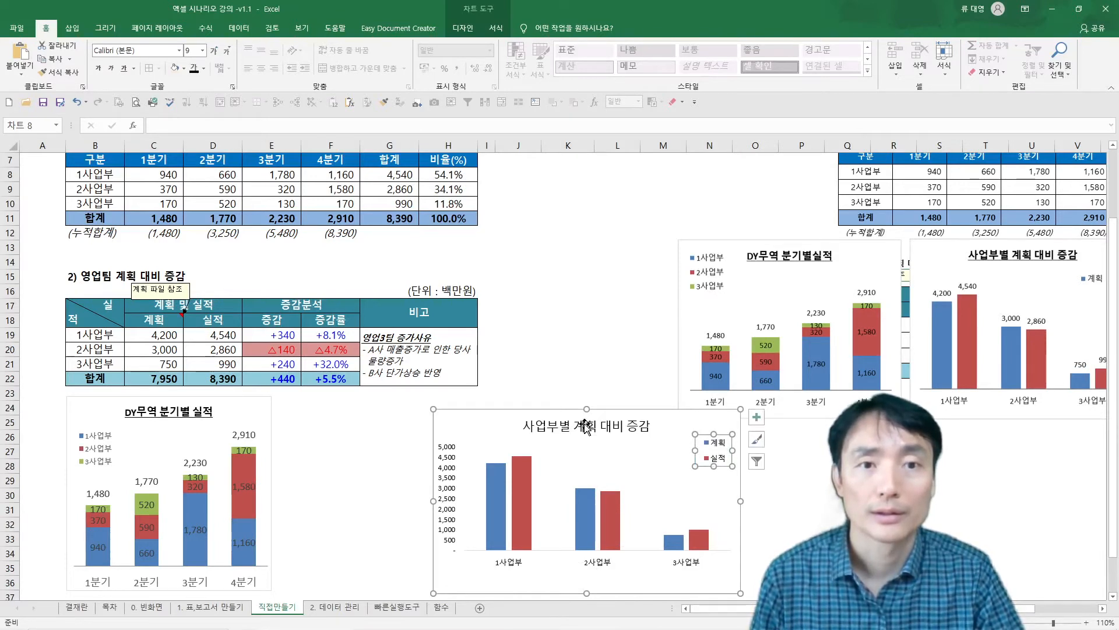
- Underline the whole chart title 사업부별 계획 대비 증감
click(552, 433)
drag(527, 427, 653, 427)
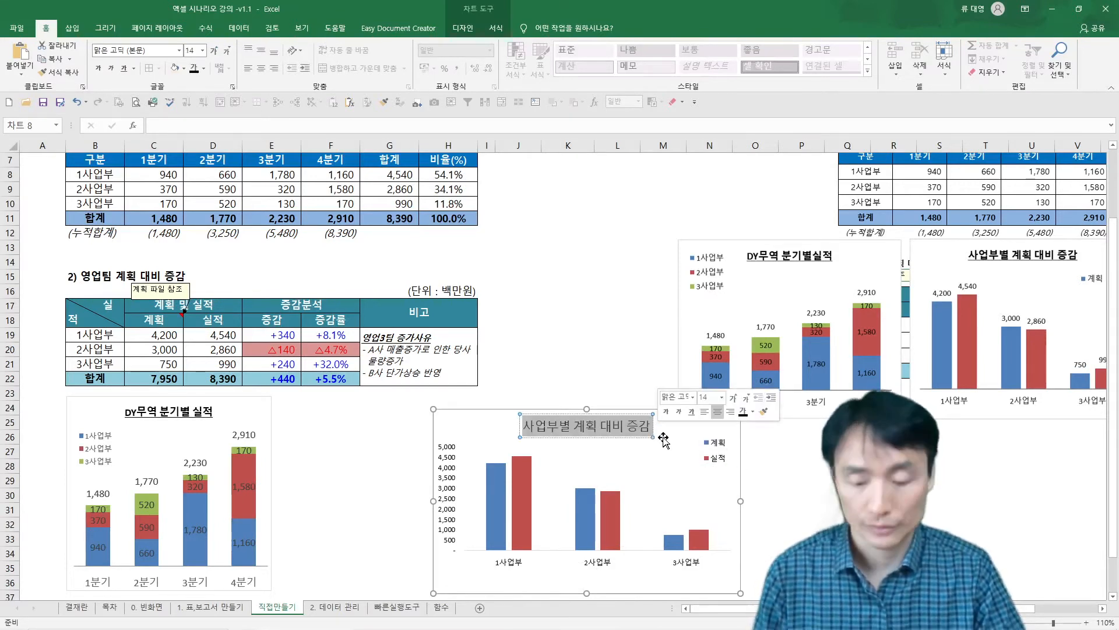
key(ctrl+u)
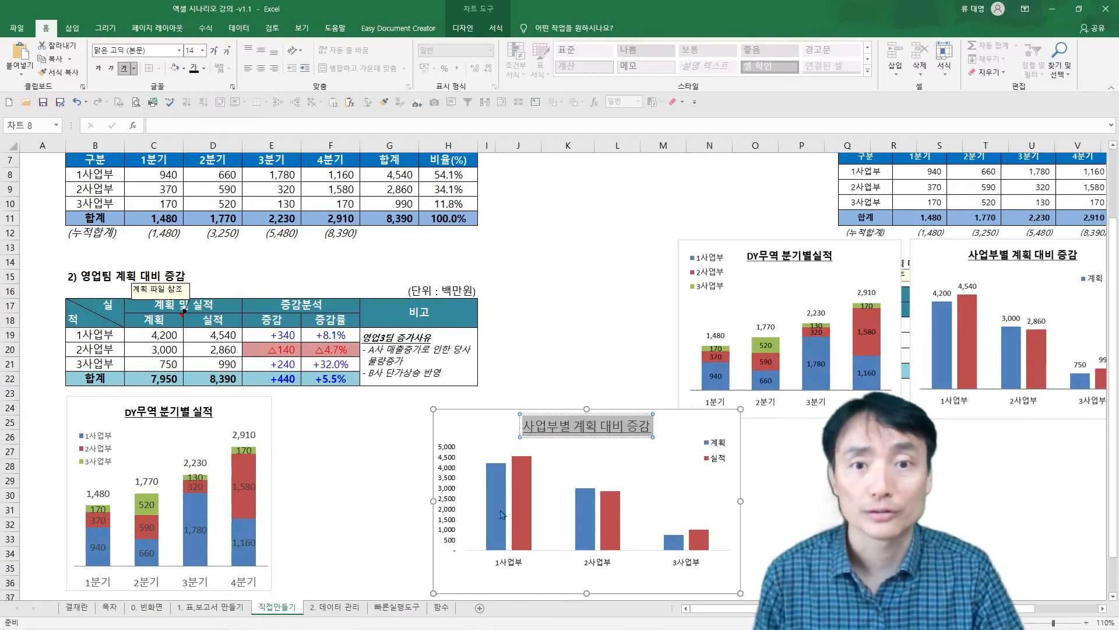
- Make the vertical axis labels of the plan-versus-actual chart invisible with white text at font size 2
click(439, 491)
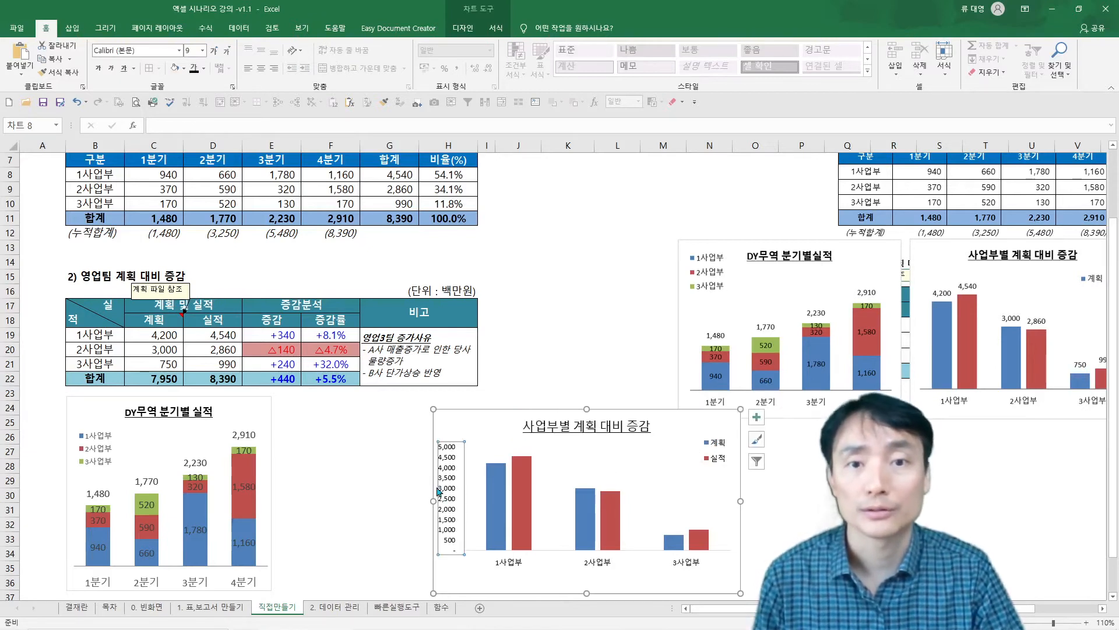
click(202, 69)
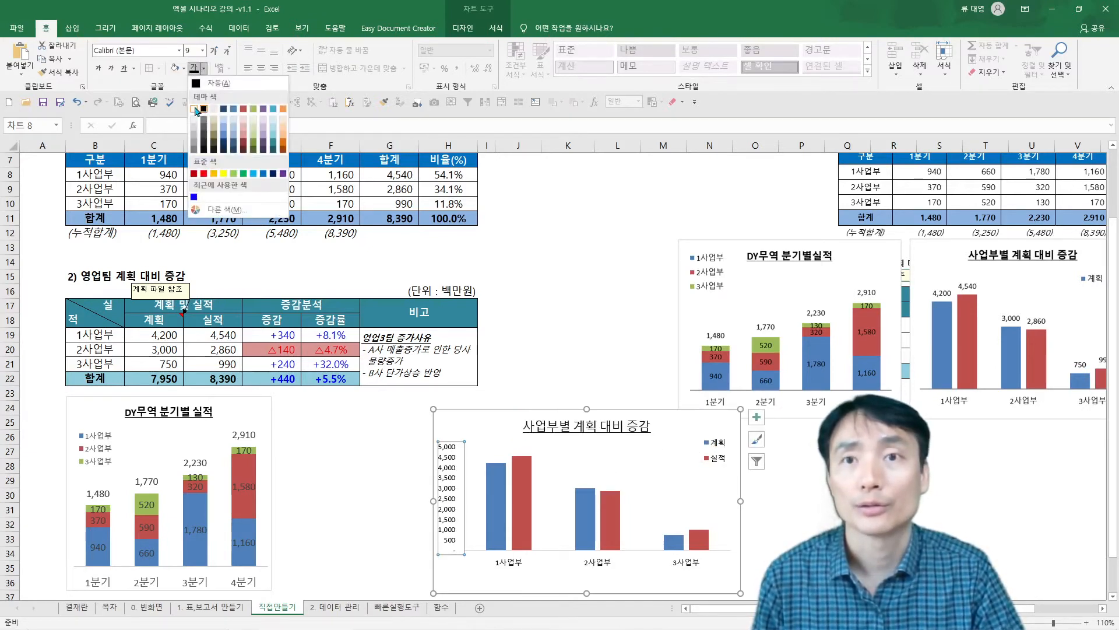
click(196, 108)
click(191, 50)
text(2)
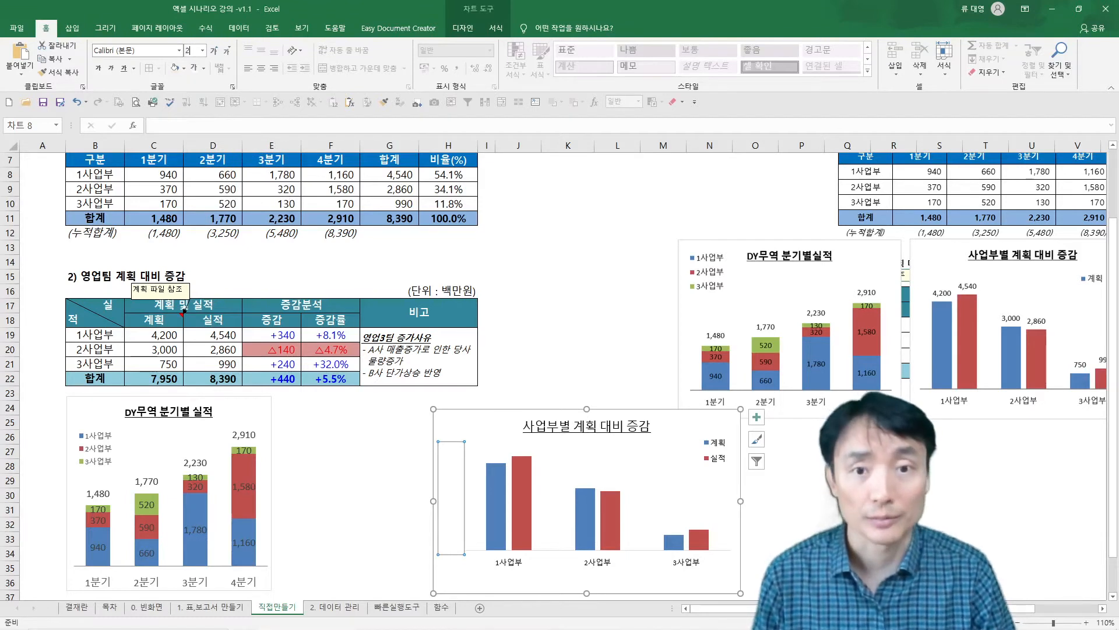
key(Return)
- Place the plan-versus-actual chart directly beside the stacked chart and resize it to match that chart's height and end near the table's edge
drag(445, 595, 276, 566)
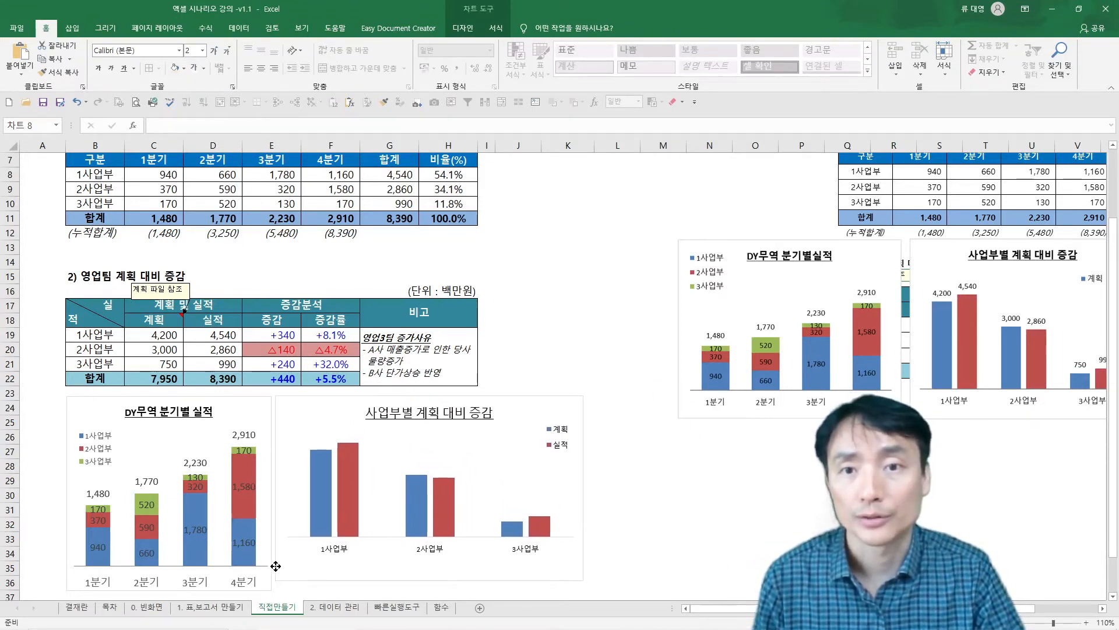
drag(426, 577, 426, 589)
drag(581, 492, 472, 492)
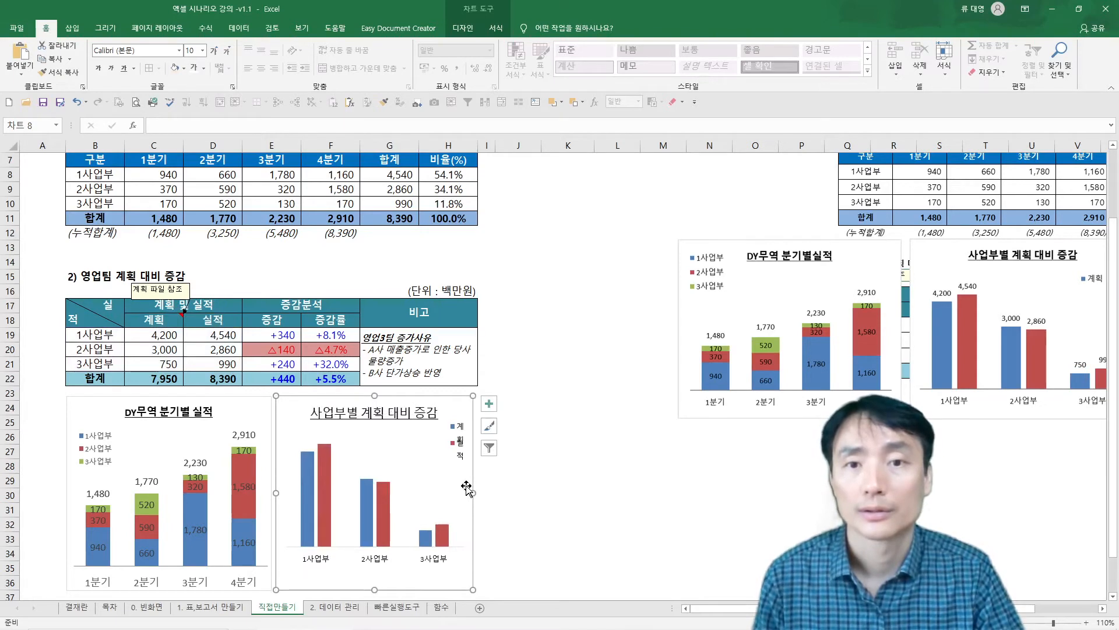
- Set the gap width of the 실적 series columns to 100%
click(329, 496)
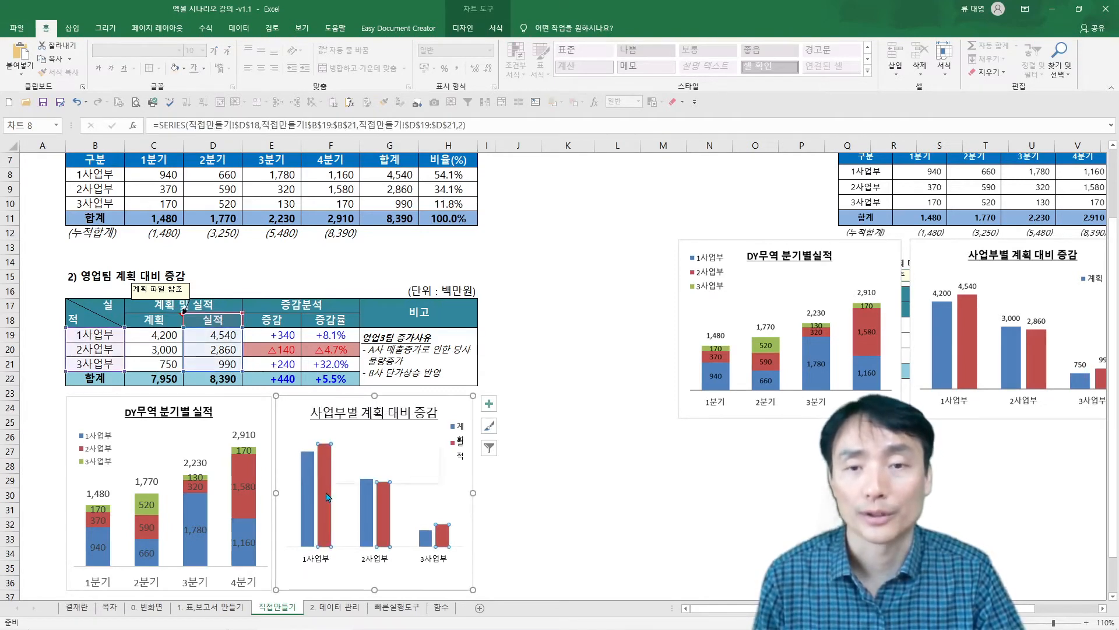
right_click(328, 495)
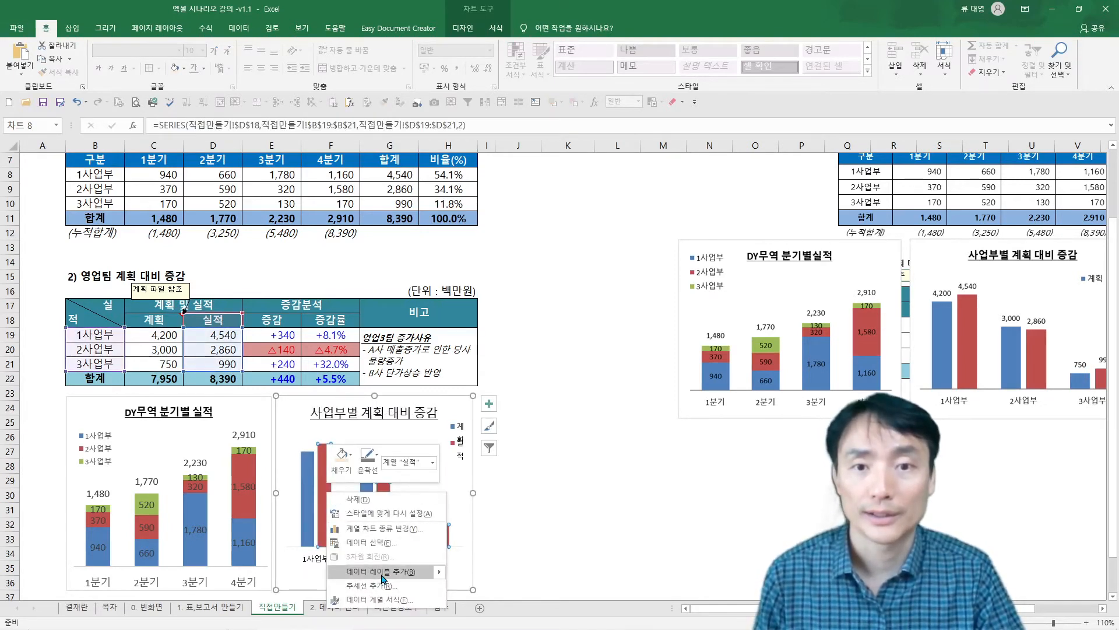
click(378, 599)
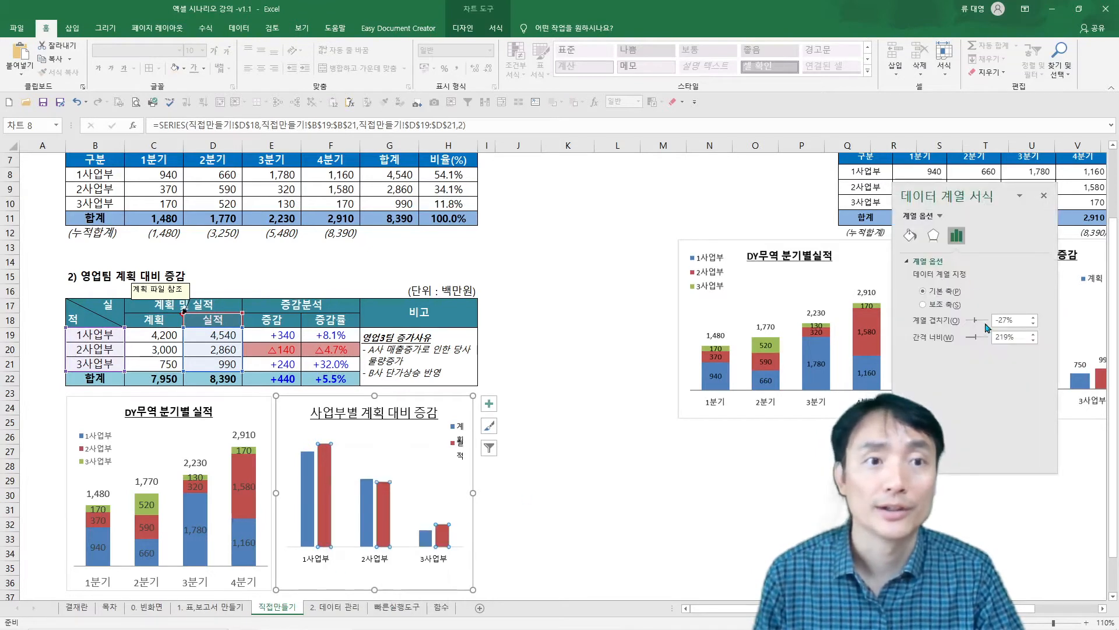
click(1005, 339)
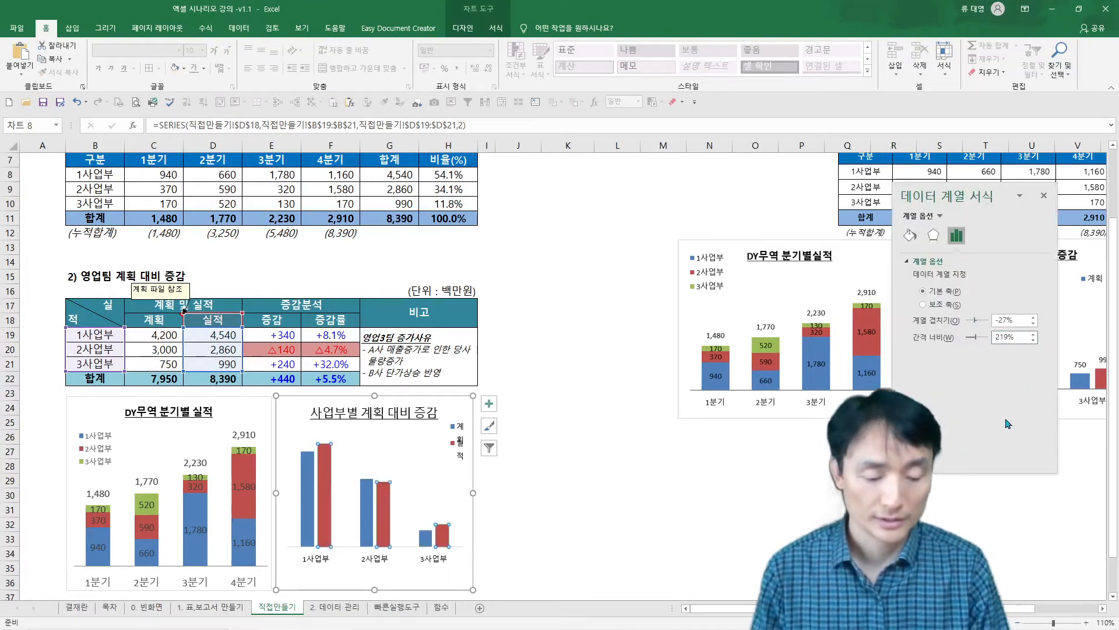
text(100)
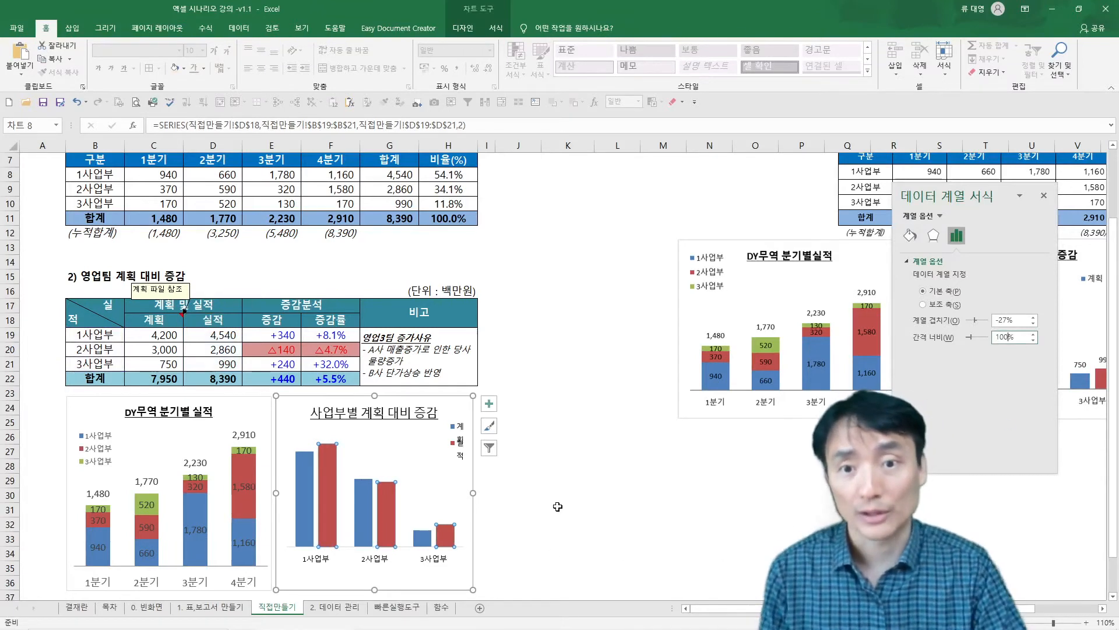
- Extend the plot area downward to level its baseline with the stacked chart's, and color the horizontal axis line black
click(372, 554)
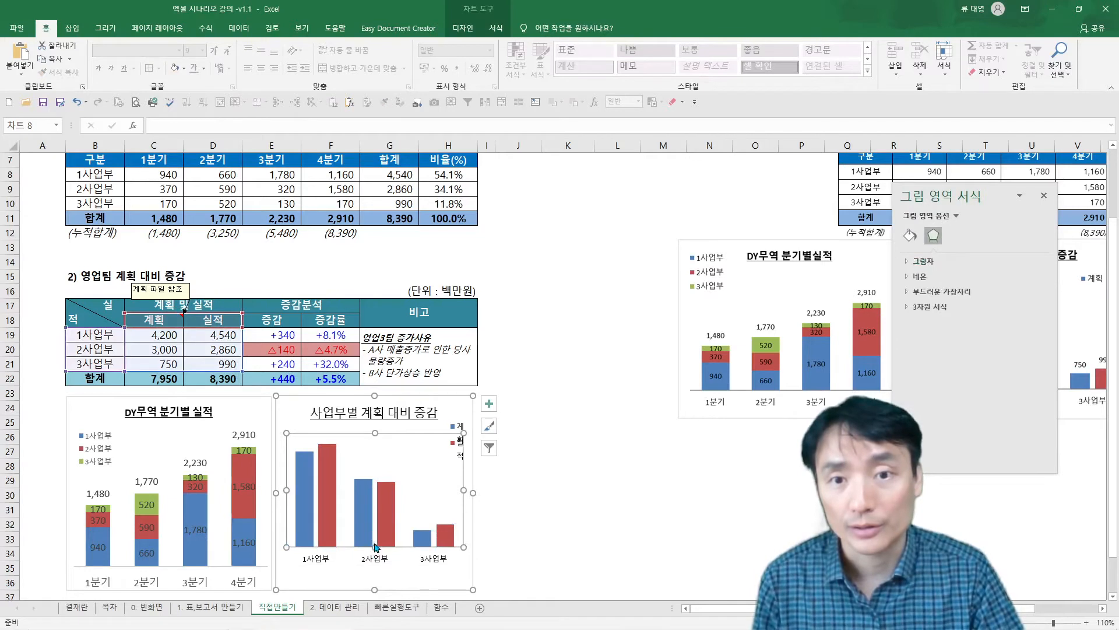
drag(375, 546, 375, 566)
click(374, 580)
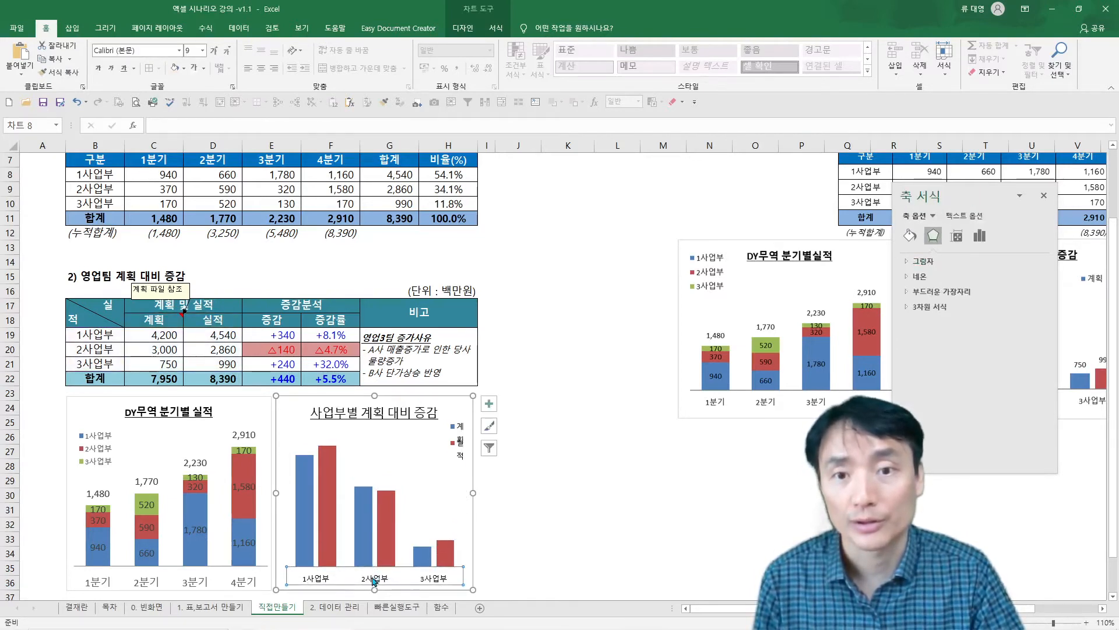
click(496, 28)
click(469, 59)
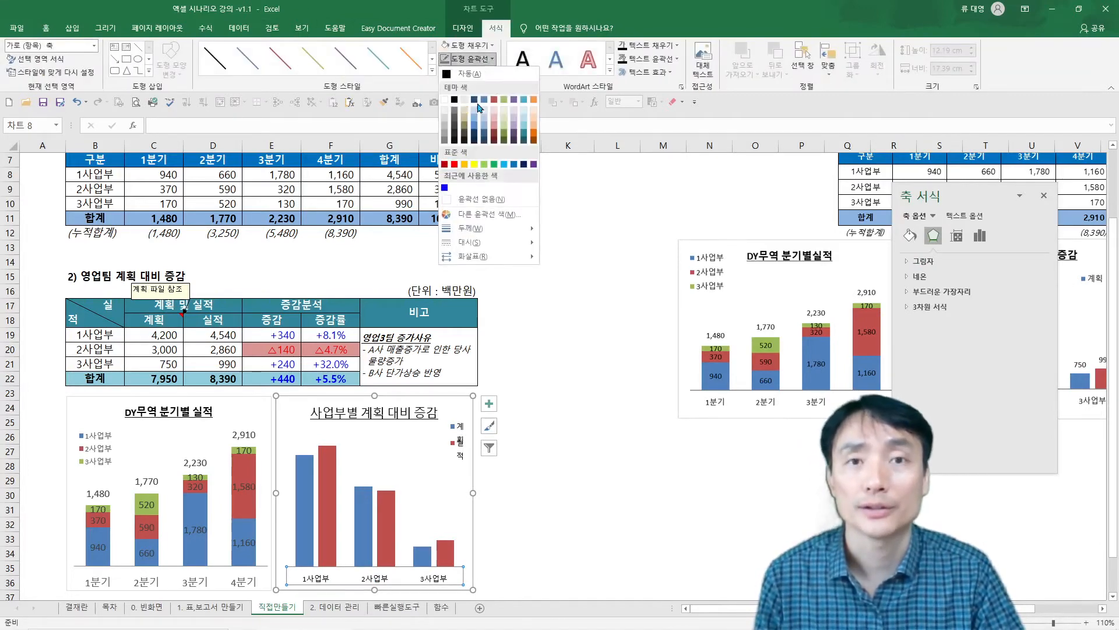
click(455, 100)
click(569, 540)
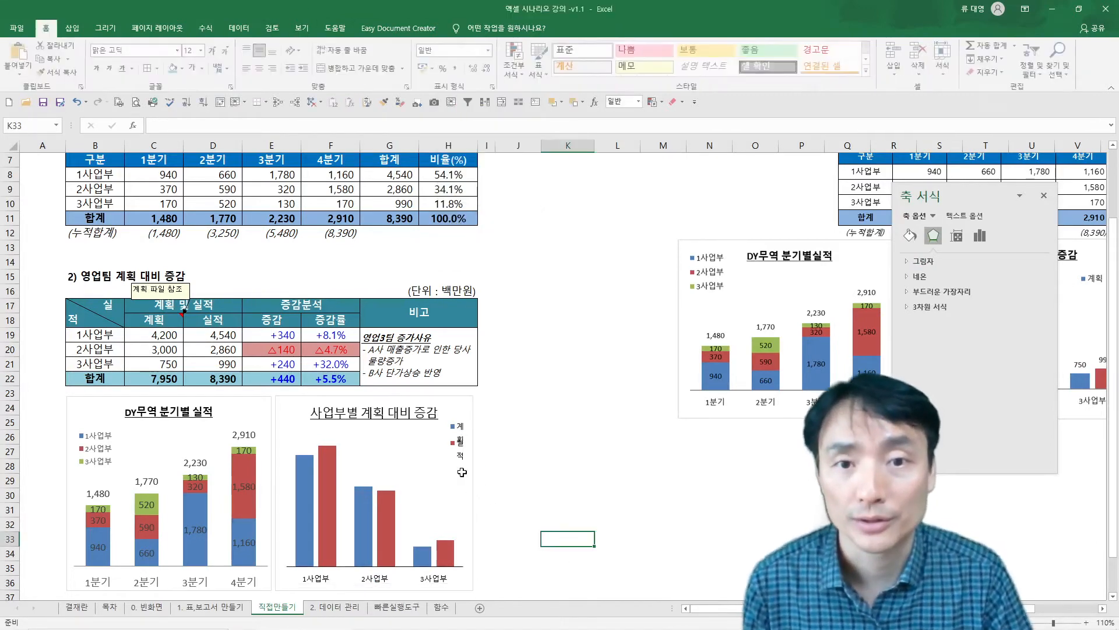
- Widen the legend so 계획 and 실적 each fit on one line, move it slightly lower, and lower the plot area's upper edge
click(442, 441)
click(441, 441)
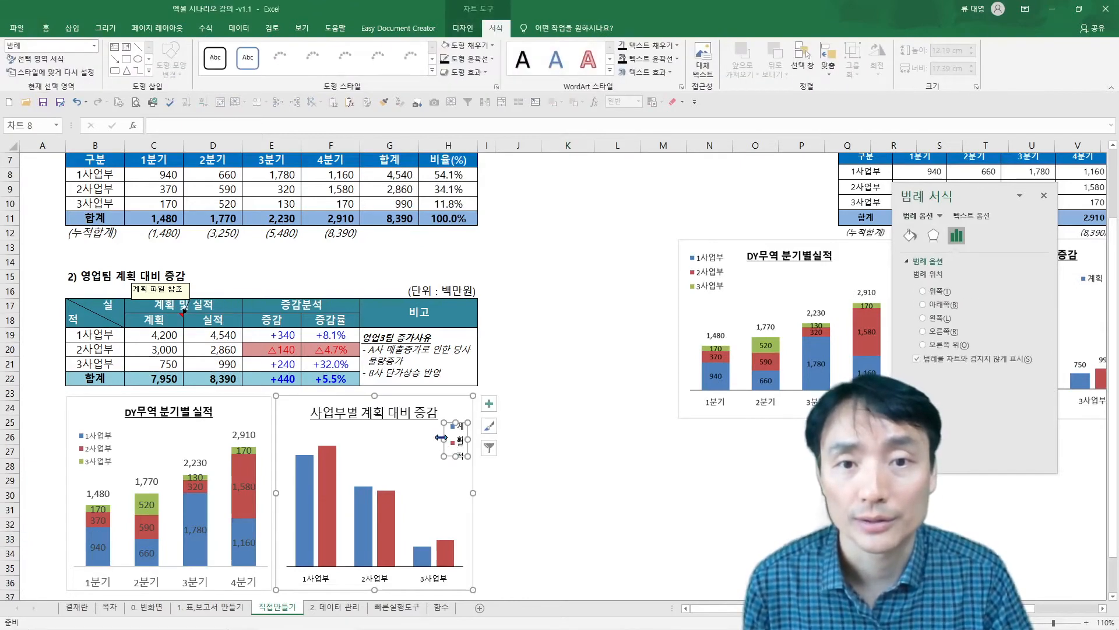
drag(443, 439, 457, 465)
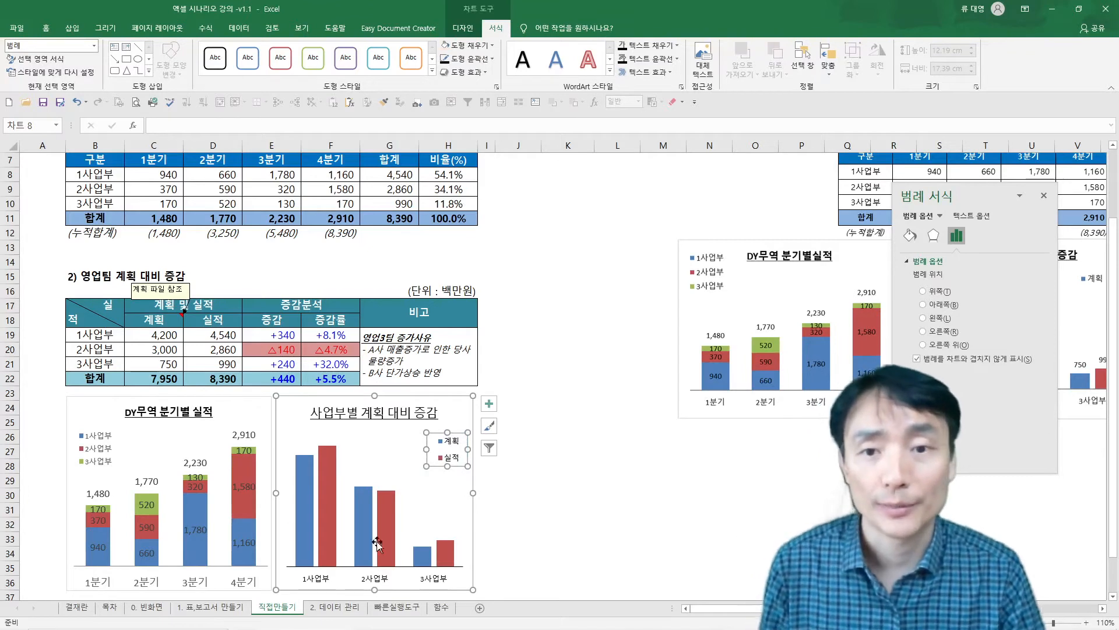
click(356, 464)
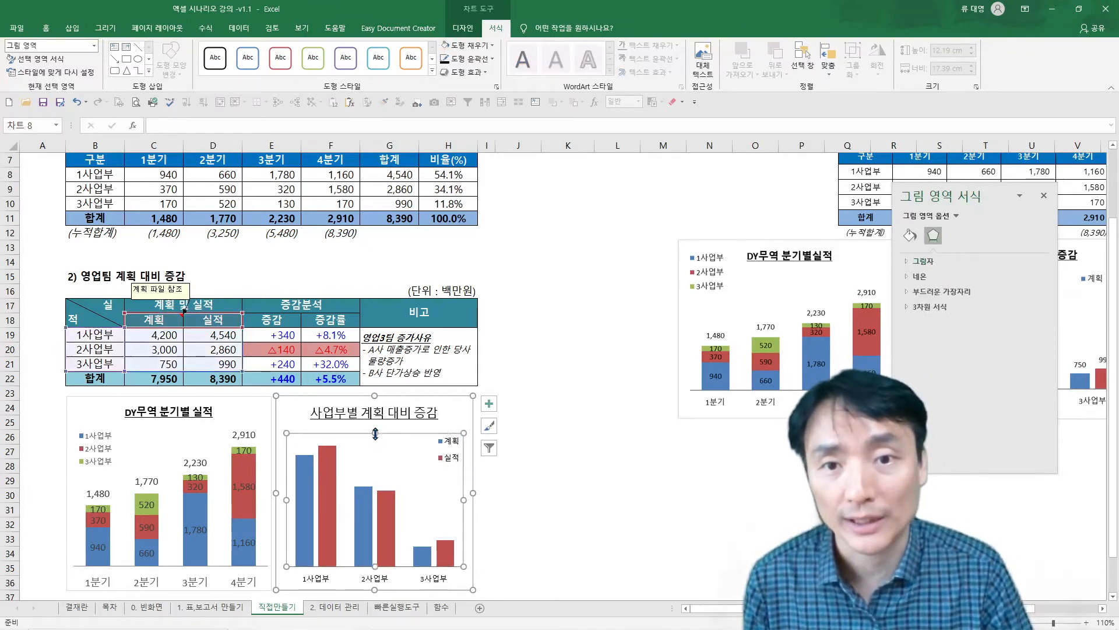
drag(378, 435, 377, 441)
- Add data labels to both the 실적 and 계획 series
click(330, 479)
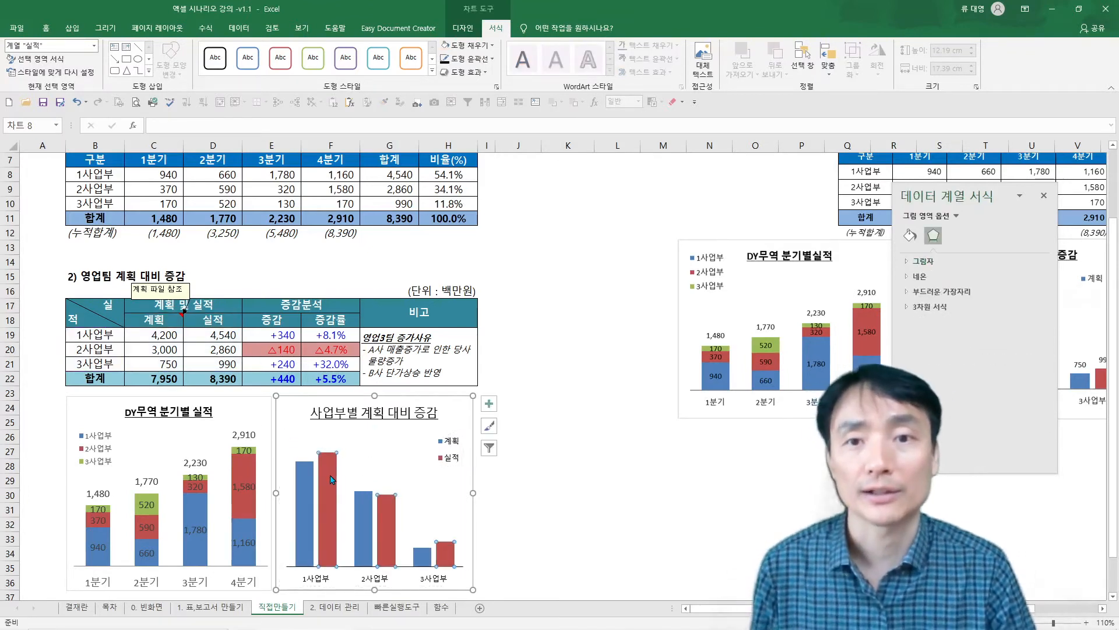
right_click(331, 475)
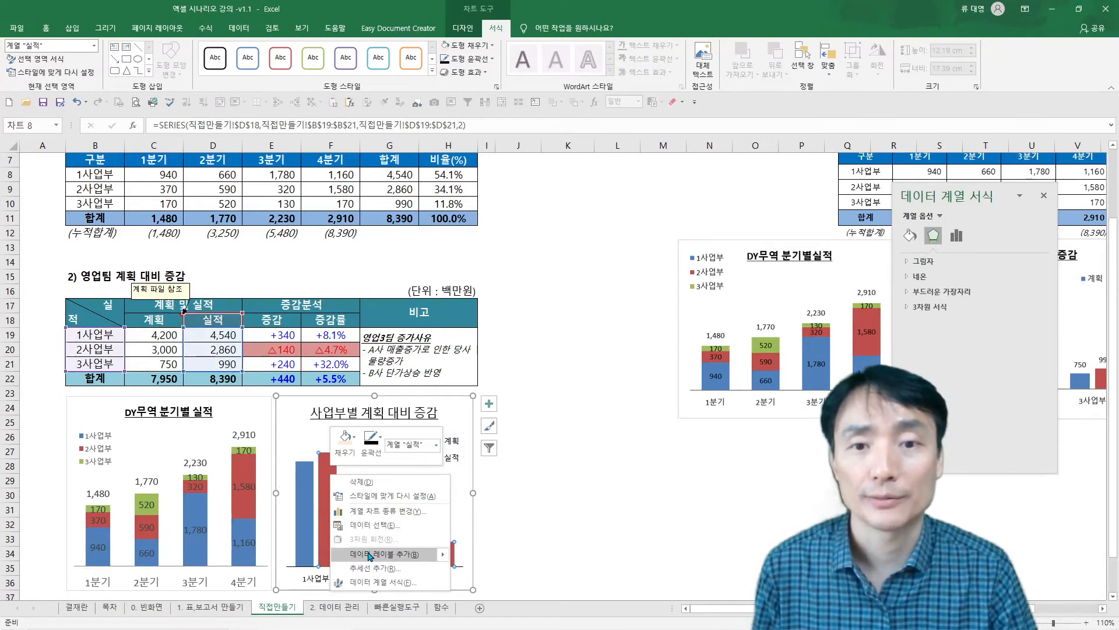
click(368, 555)
right_click(363, 528)
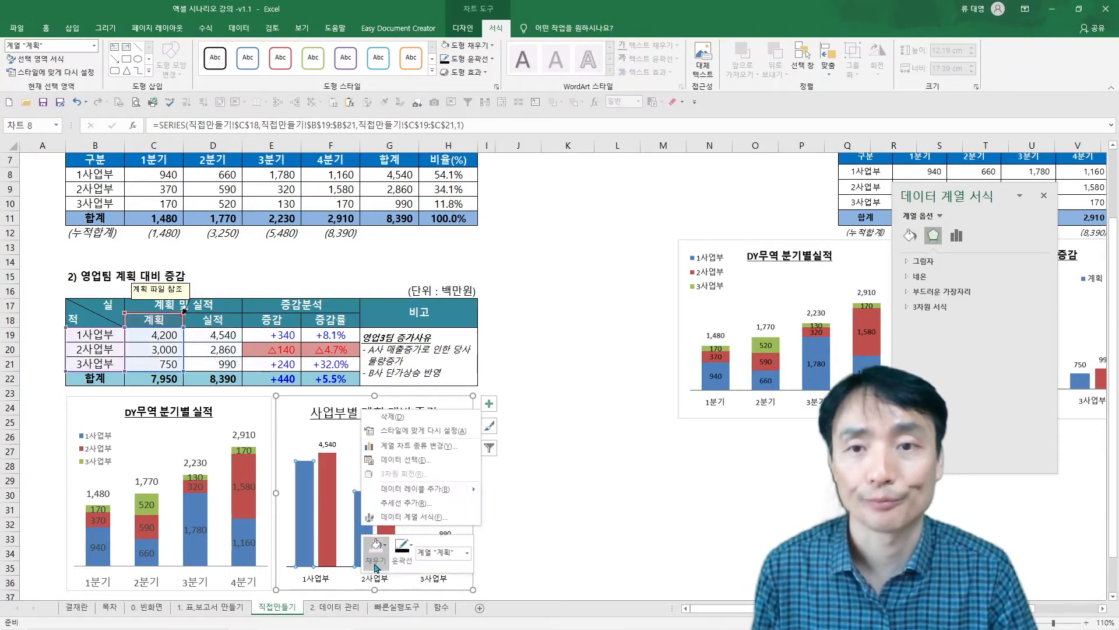
click(415, 488)
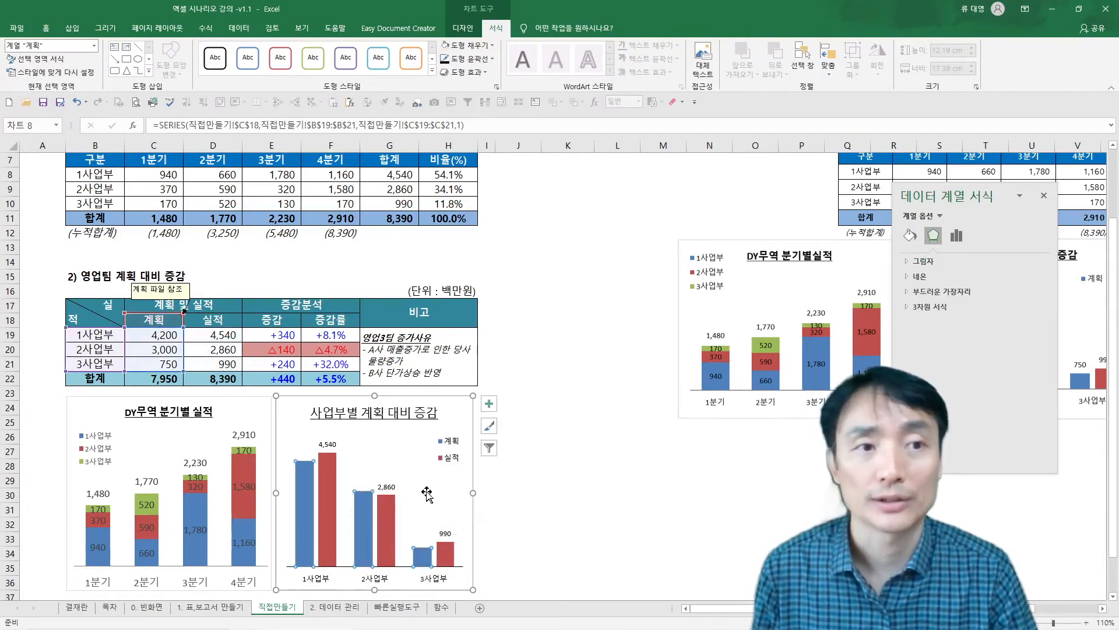
click(569, 514)
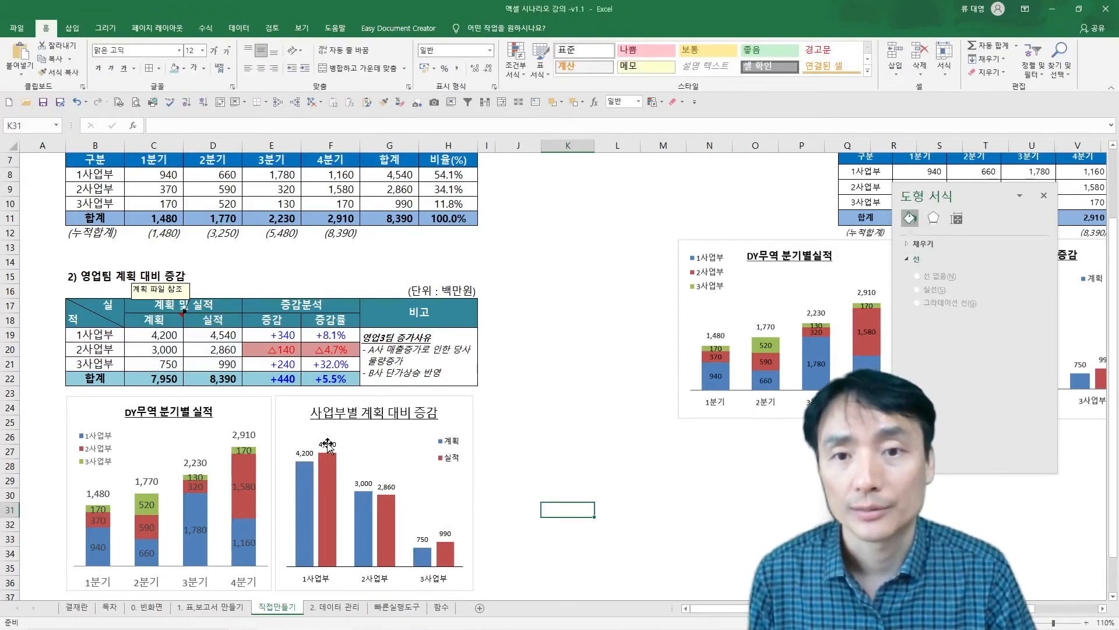
- Increase the data labels of both the 실적 and 계획 series to font size 10
click(325, 447)
click(47, 29)
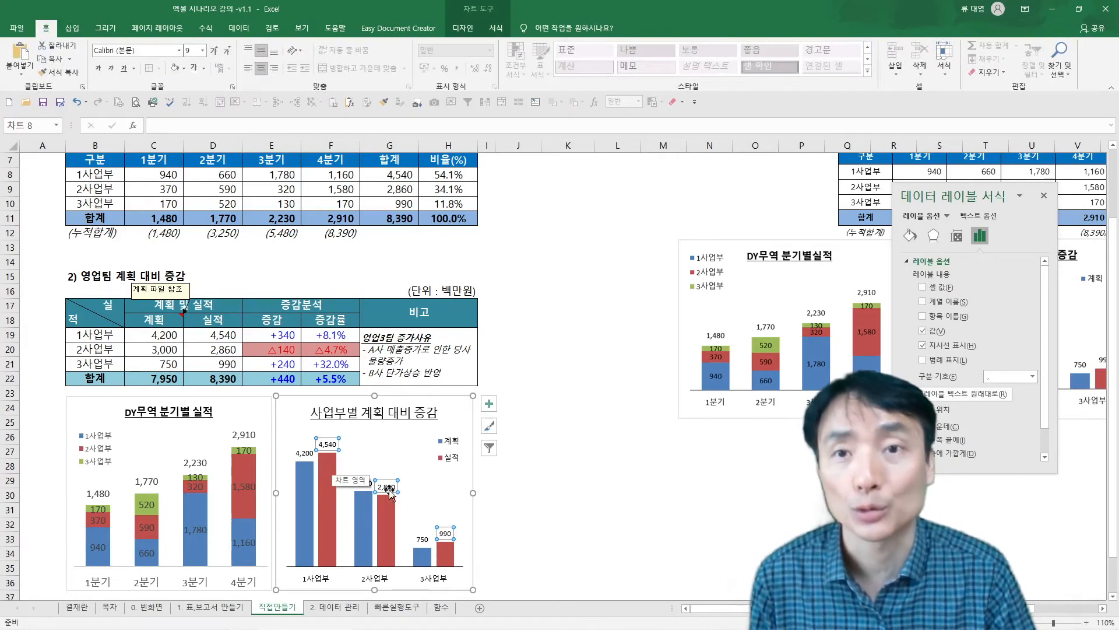
click(214, 50)
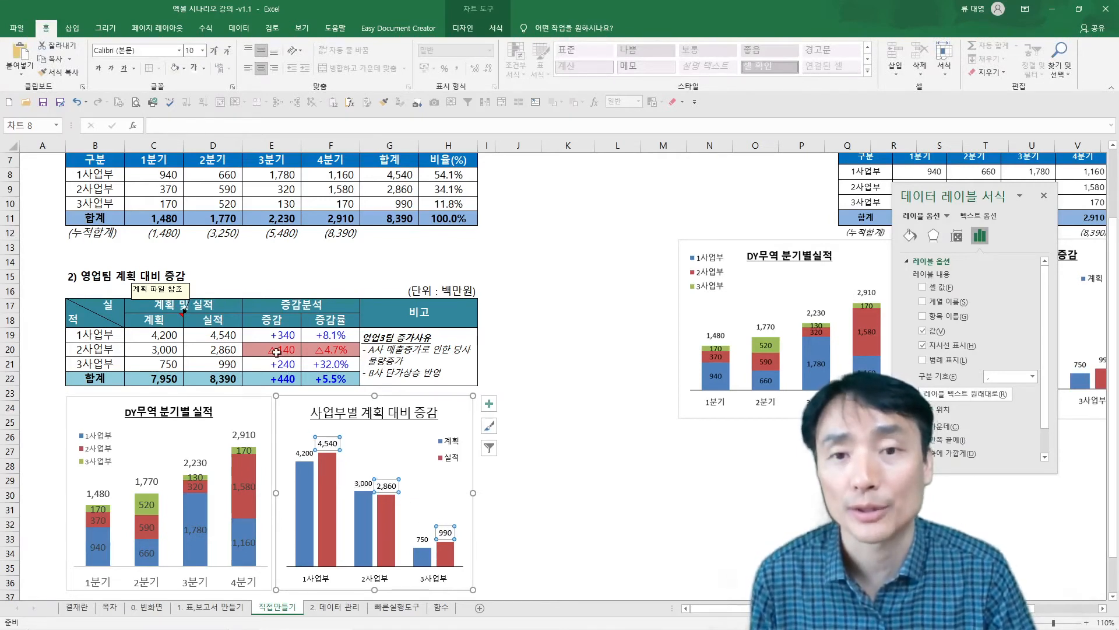
click(305, 453)
click(212, 50)
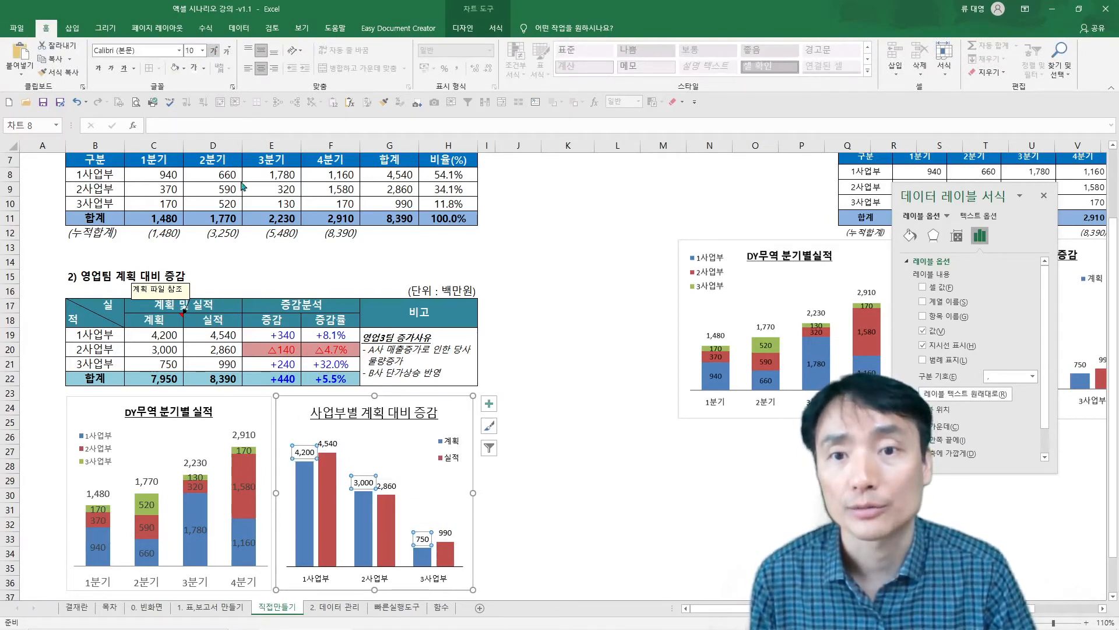
- Reduce the total labels and all three divisions' data labels in the stacked quarterly chart to font size 10
click(194, 465)
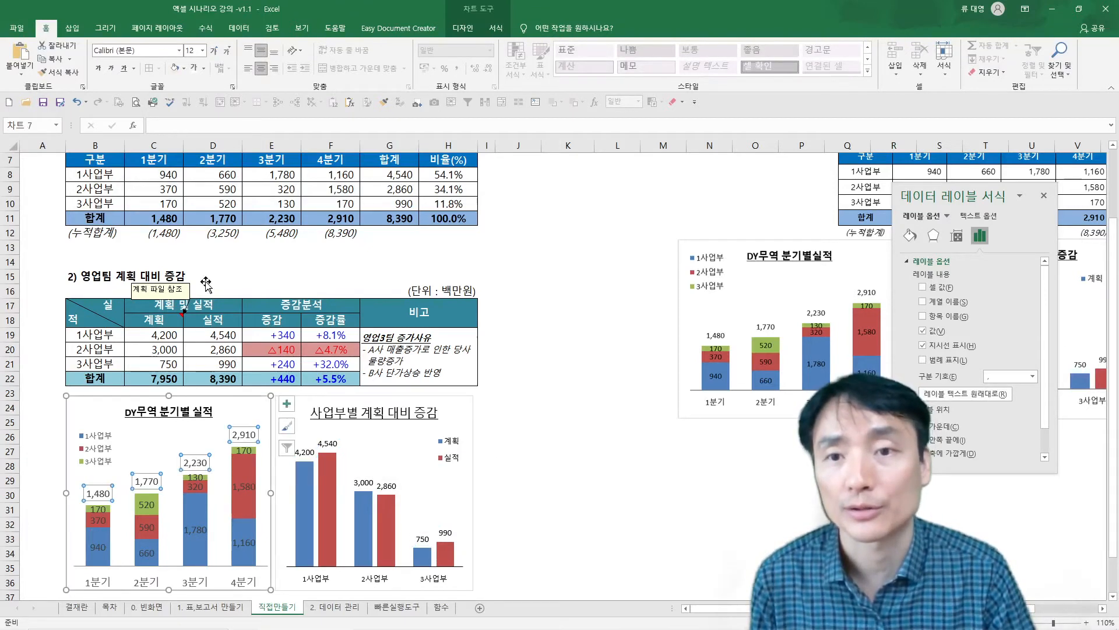
click(226, 50)
click(204, 463)
click(228, 50)
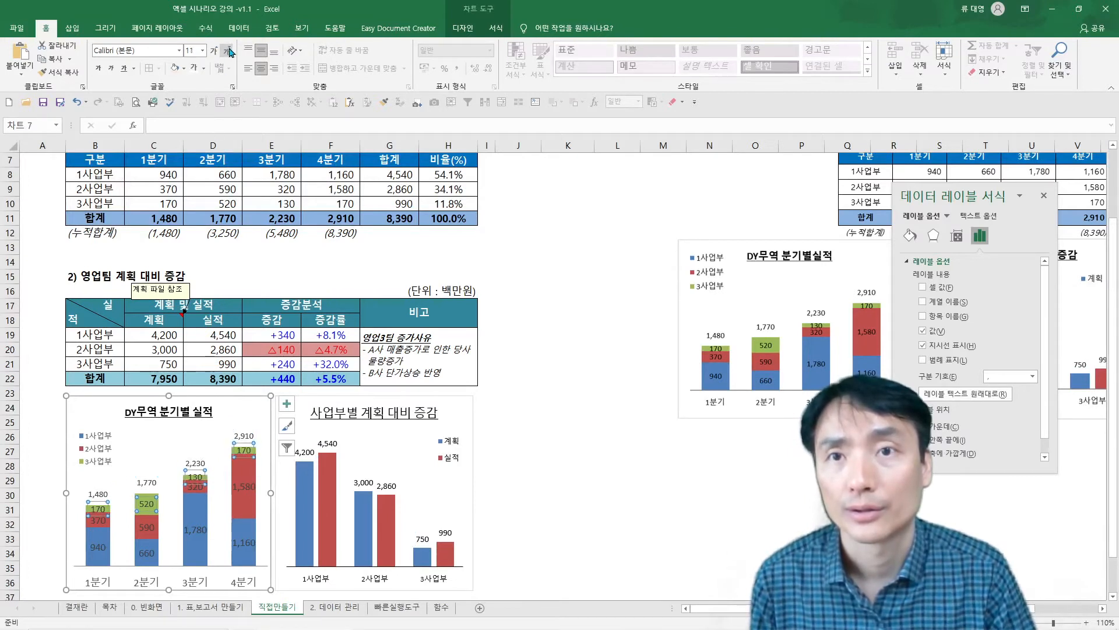
click(227, 50)
click(246, 493)
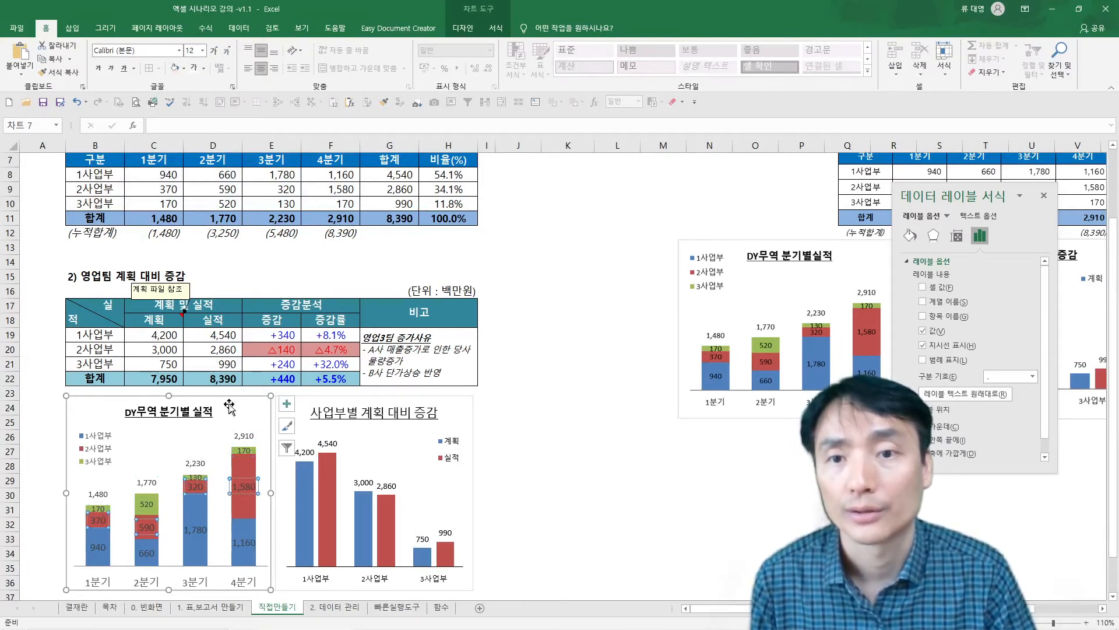
click(228, 52)
click(227, 51)
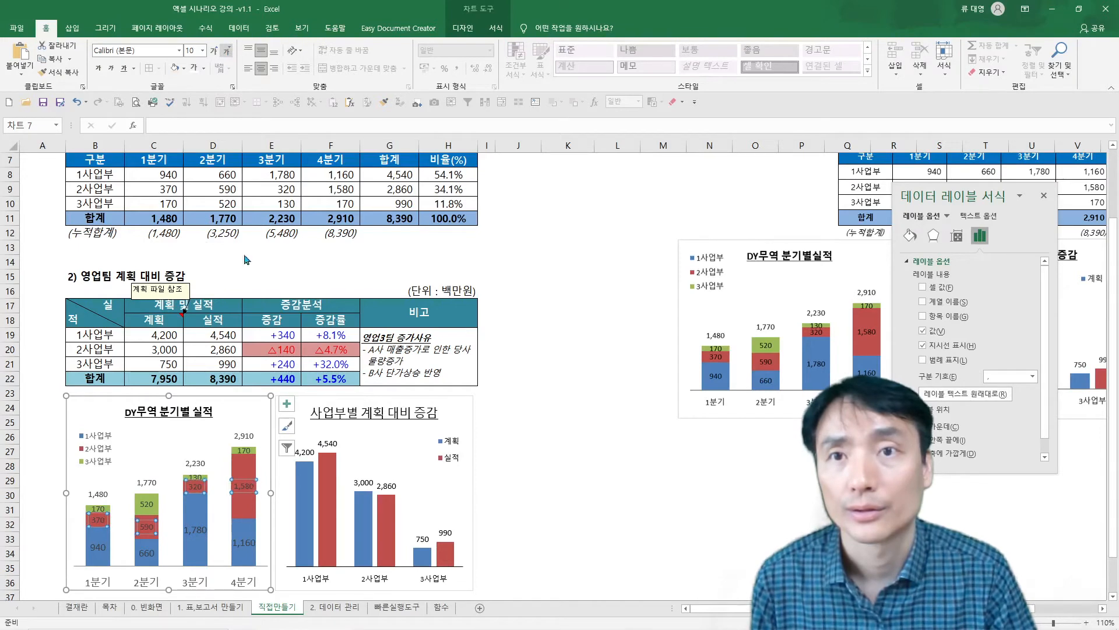
click(238, 545)
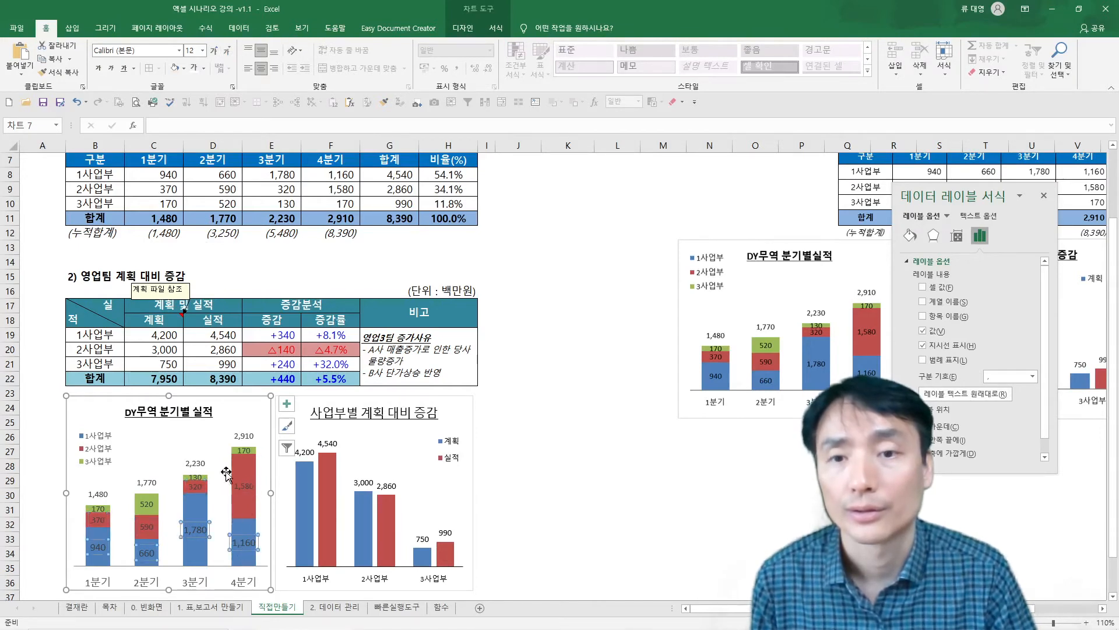
click(228, 54)
click(653, 454)
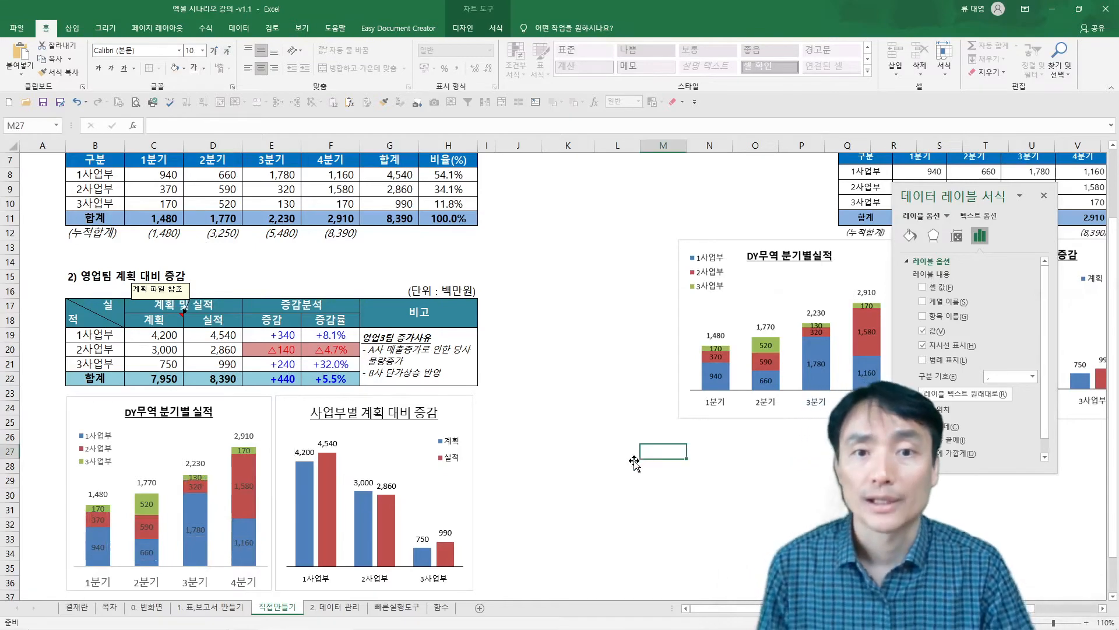
- Move the sample chart pictures slightly farther from the report, and reduce the chart title 사업부별 계획 대비 증감 to font size 12
scroll(623, 492, down, 1)
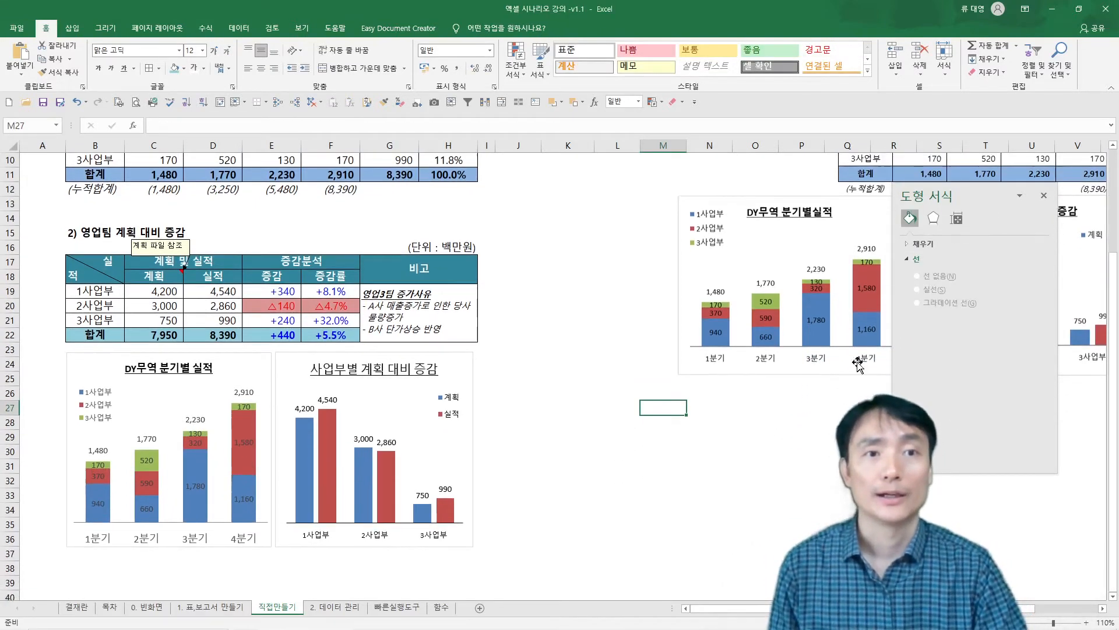
drag(765, 355, 817, 376)
click(394, 368)
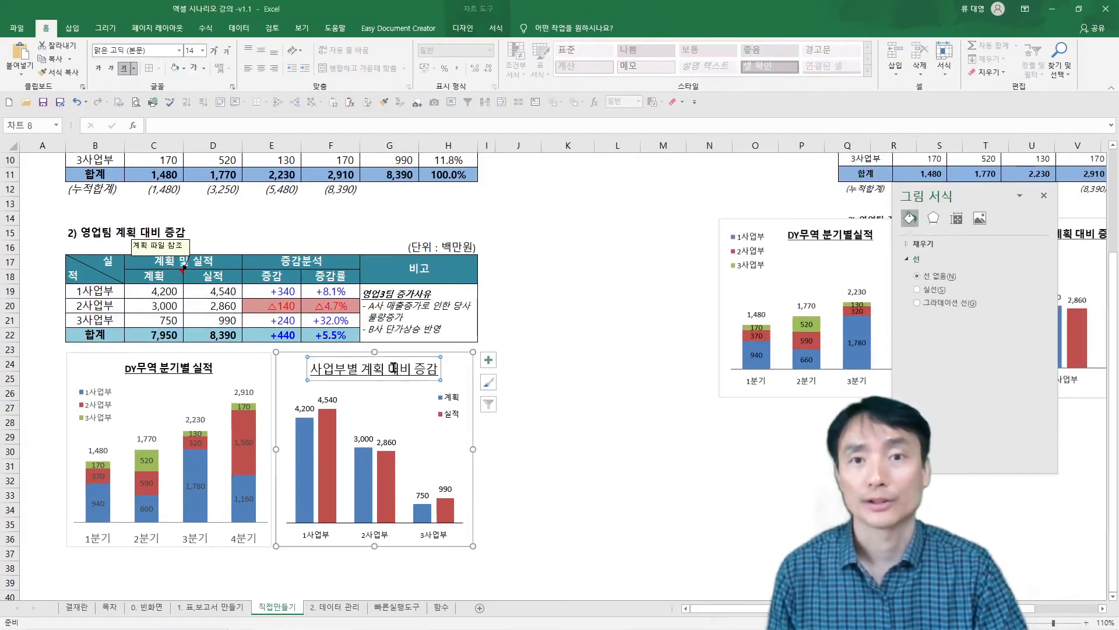
click(215, 52)
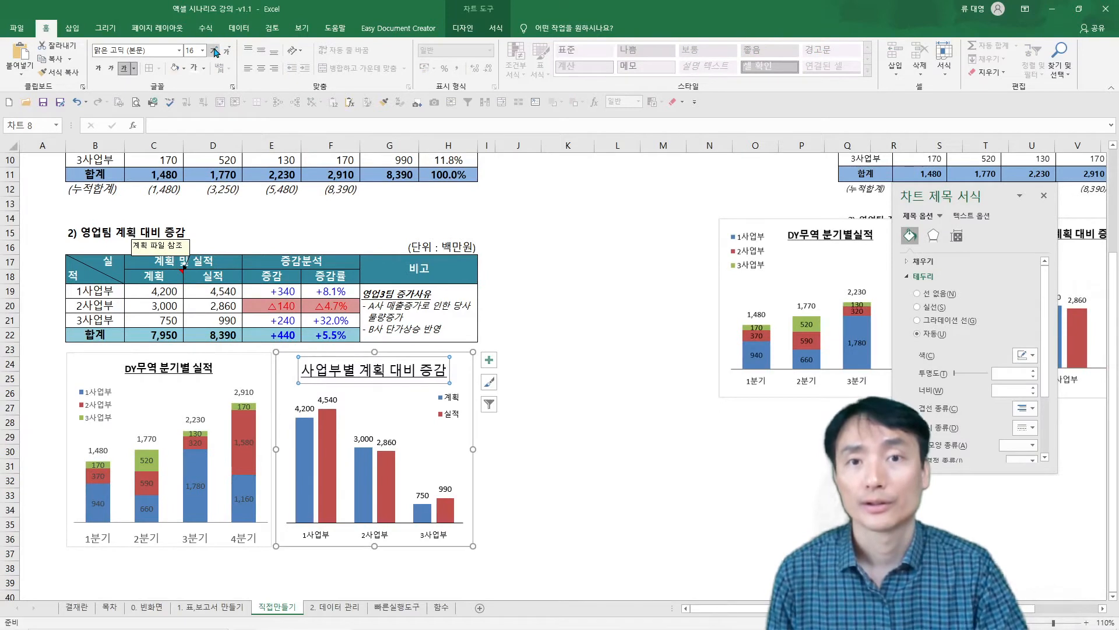
click(227, 51)
click(227, 51)
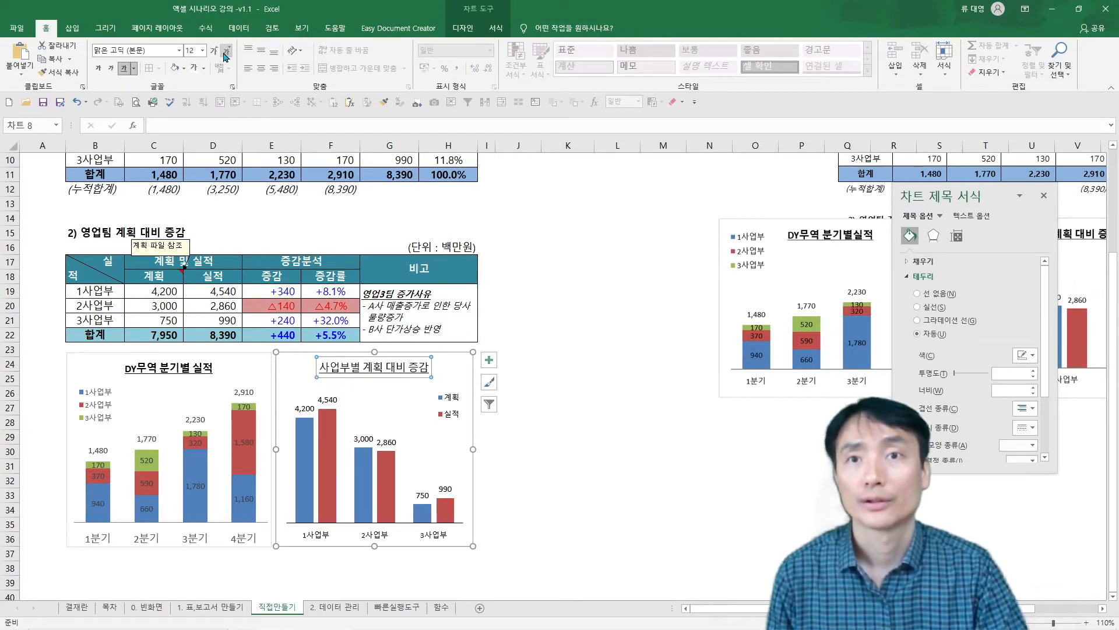
- Make the chart title 사업부별 계획 대비 증감 bold and deselect the chart
click(577, 365)
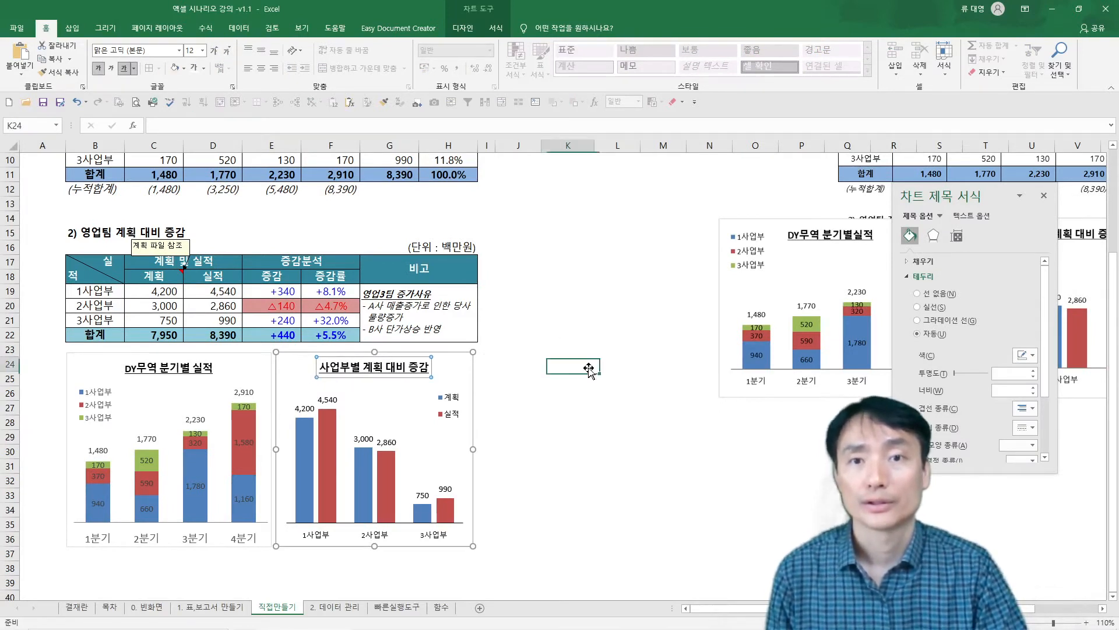
click(528, 540)
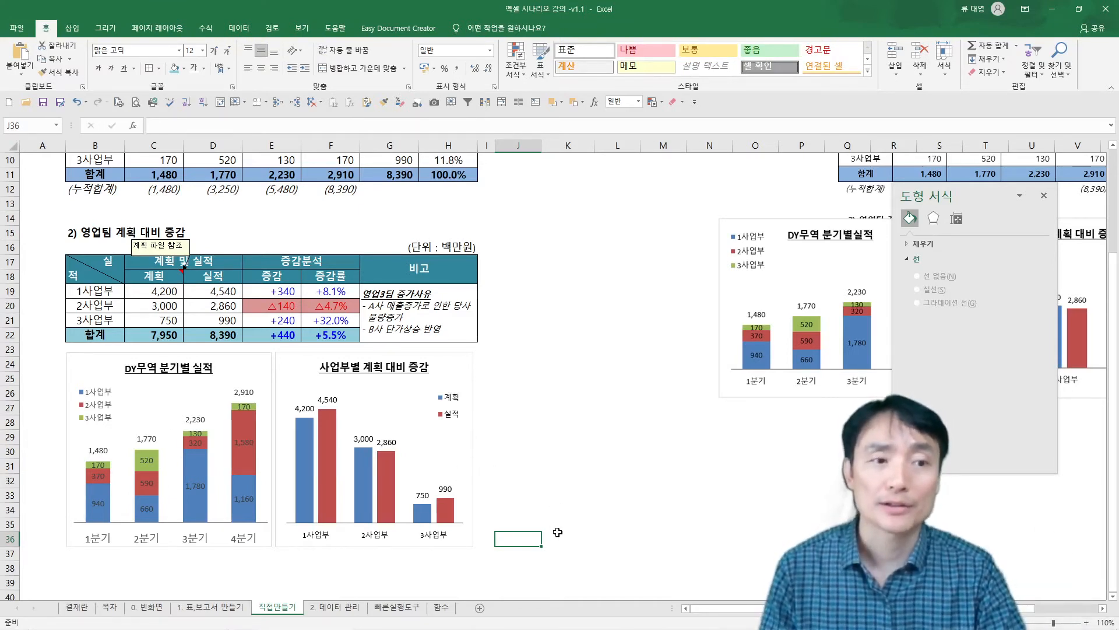
- Set the print area to B2:H37, covering the report title, both tables and both charts
mouse_move(525, 618)
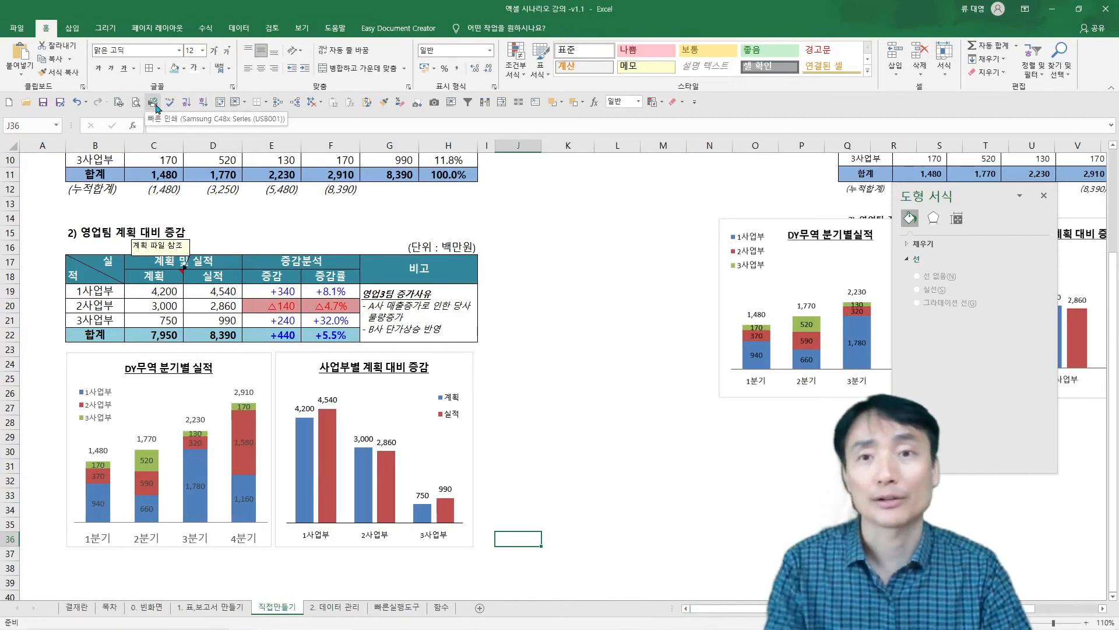
click(217, 229)
scroll(210, 229, up, 3)
drag(91, 176, 440, 387)
scroll(432, 402, down, 6)
drag(434, 430, 435, 429)
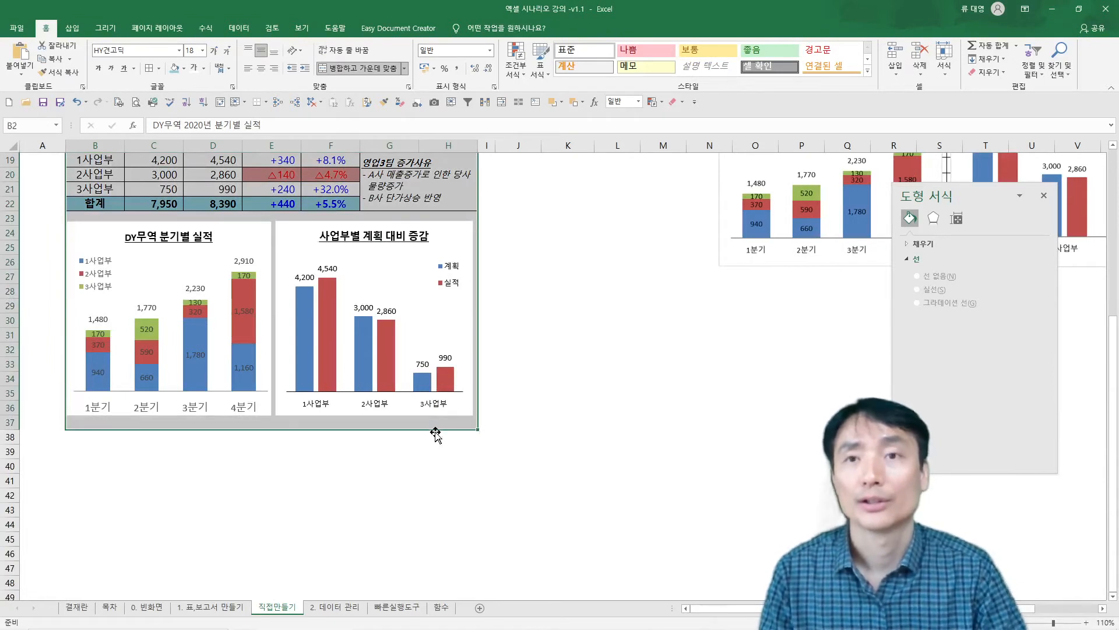
click(119, 104)
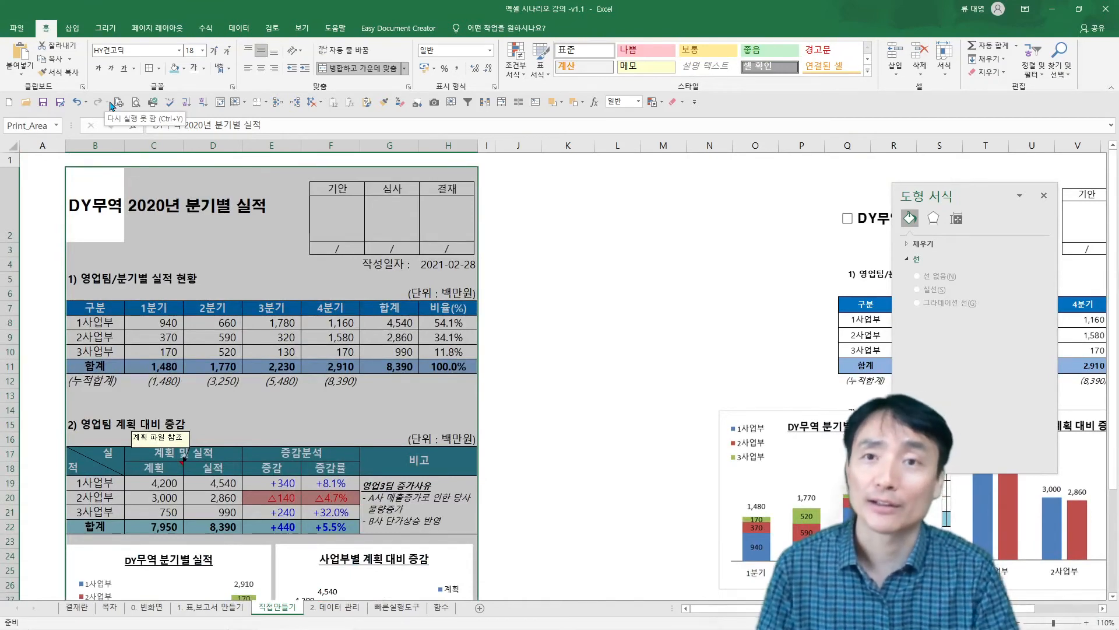
- Widen columns B through H equally, and check both pages of the report in the print preview
drag(121, 150, 482, 149)
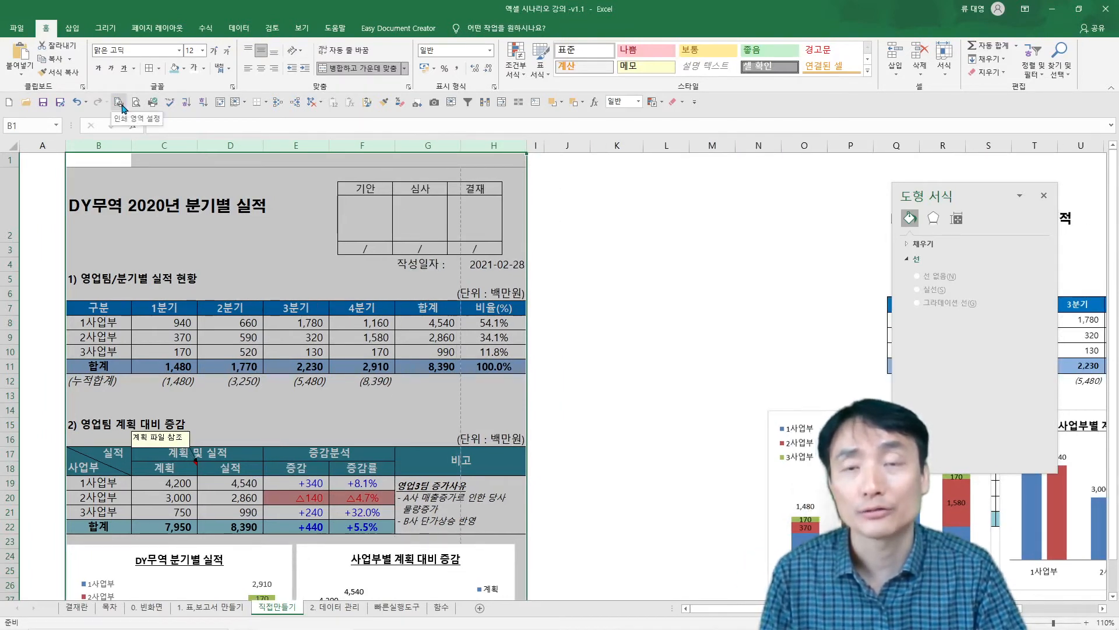
click(135, 102)
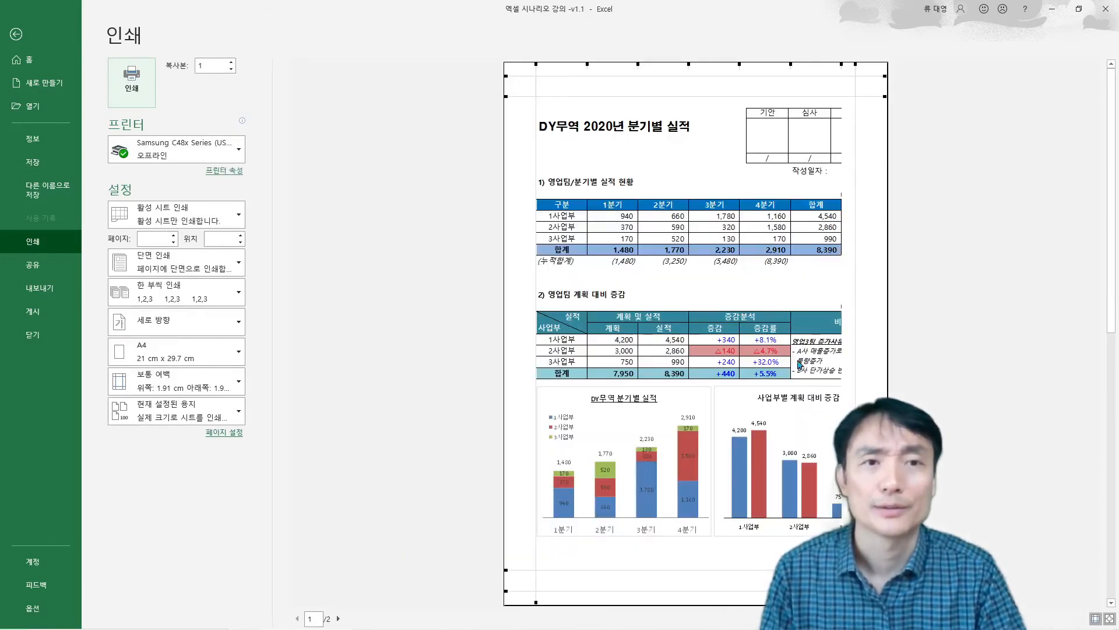
click(1115, 522)
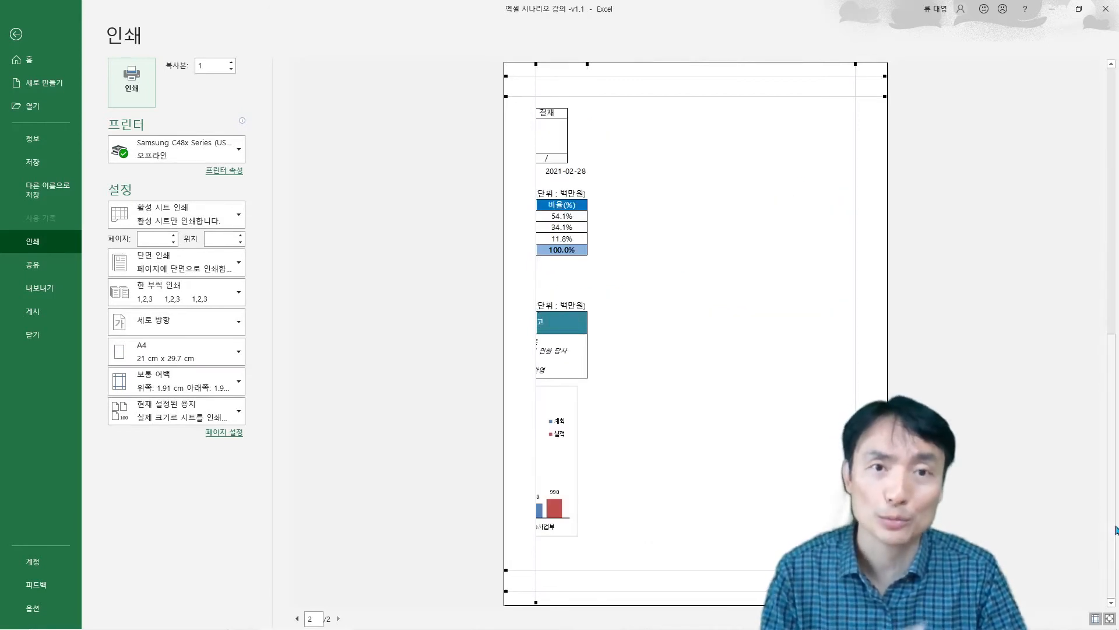
key(Escape)
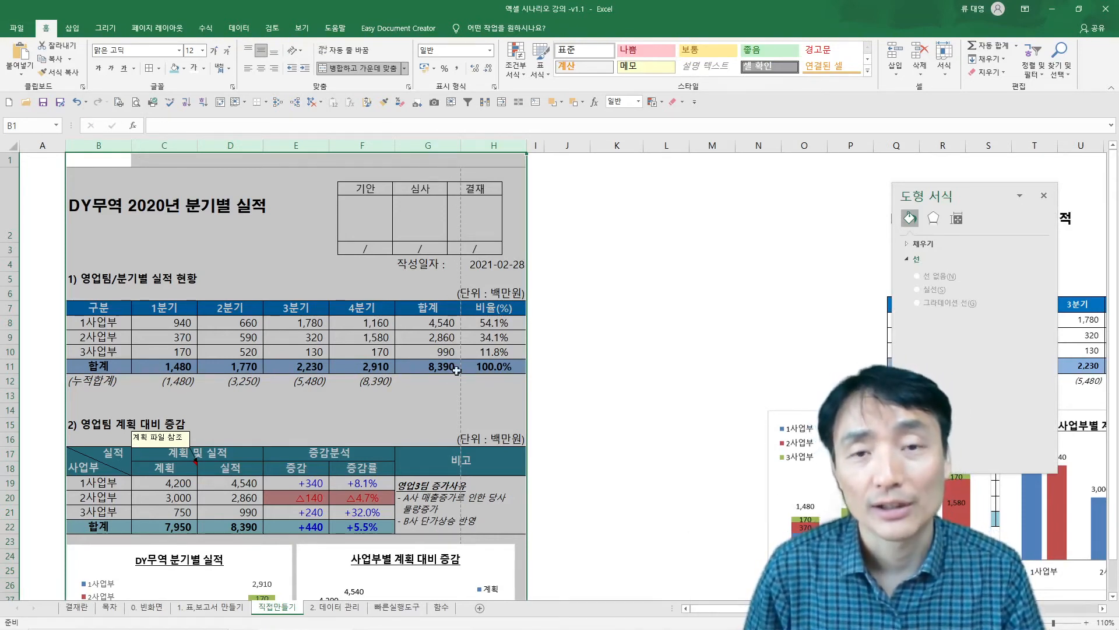
click(590, 305)
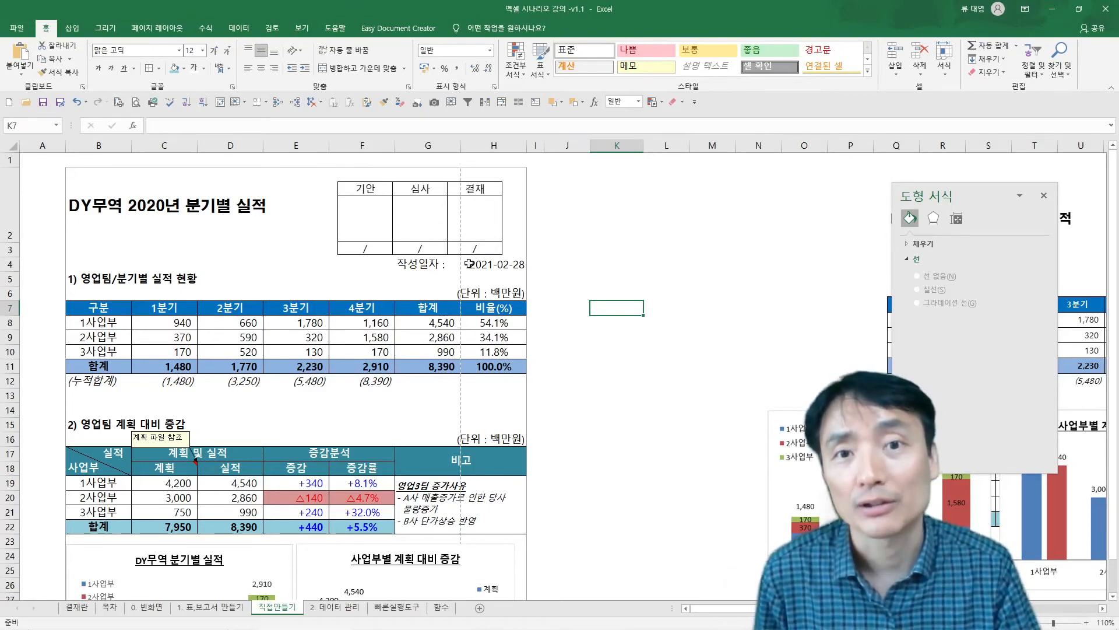
- Set the page setup to portrait orientation with scaling fitted to 1 page wide by 1 page tall
click(136, 102)
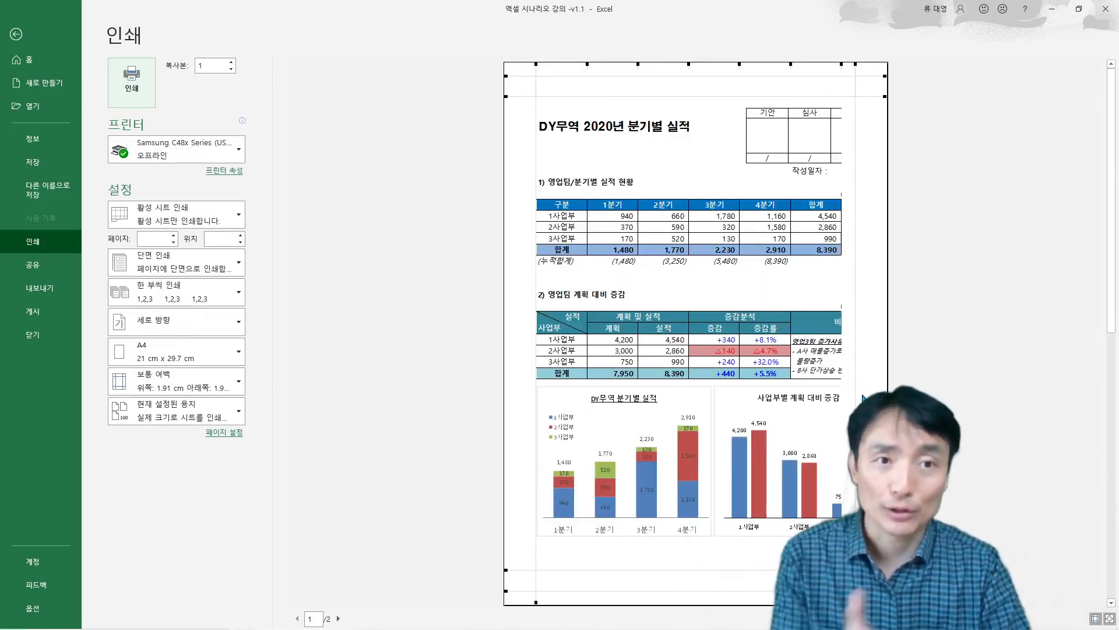
click(221, 438)
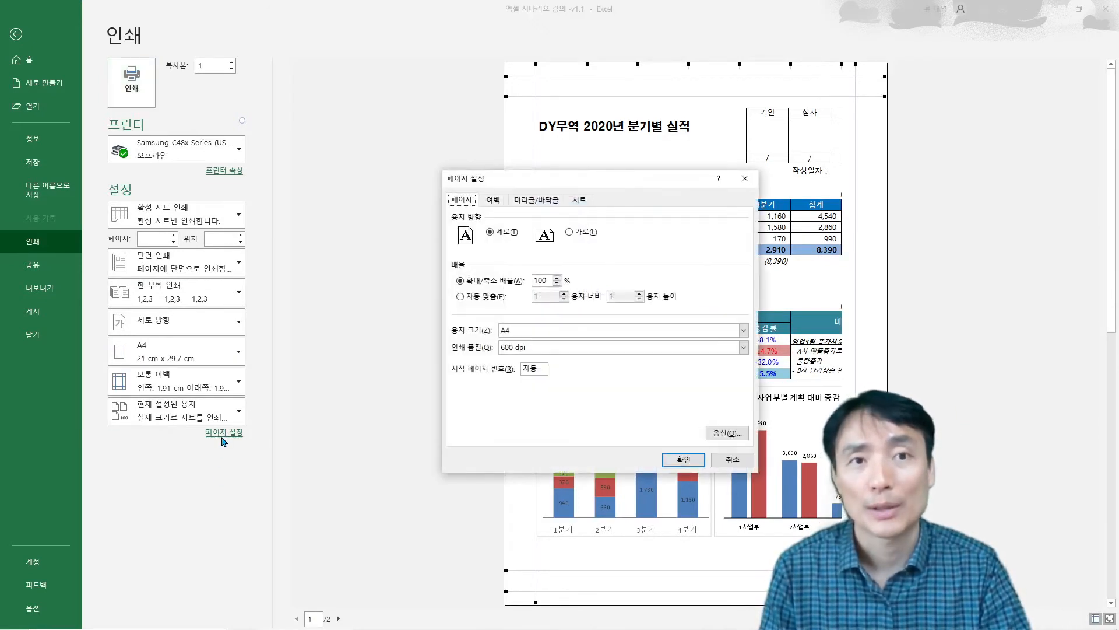
drag(620, 183, 332, 164)
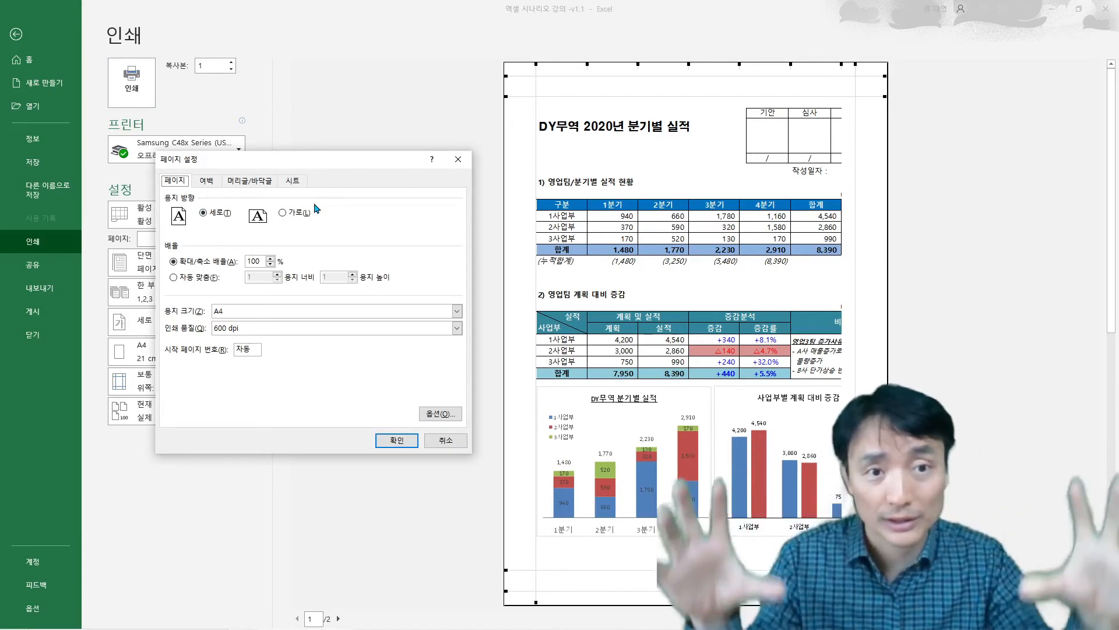
click(288, 214)
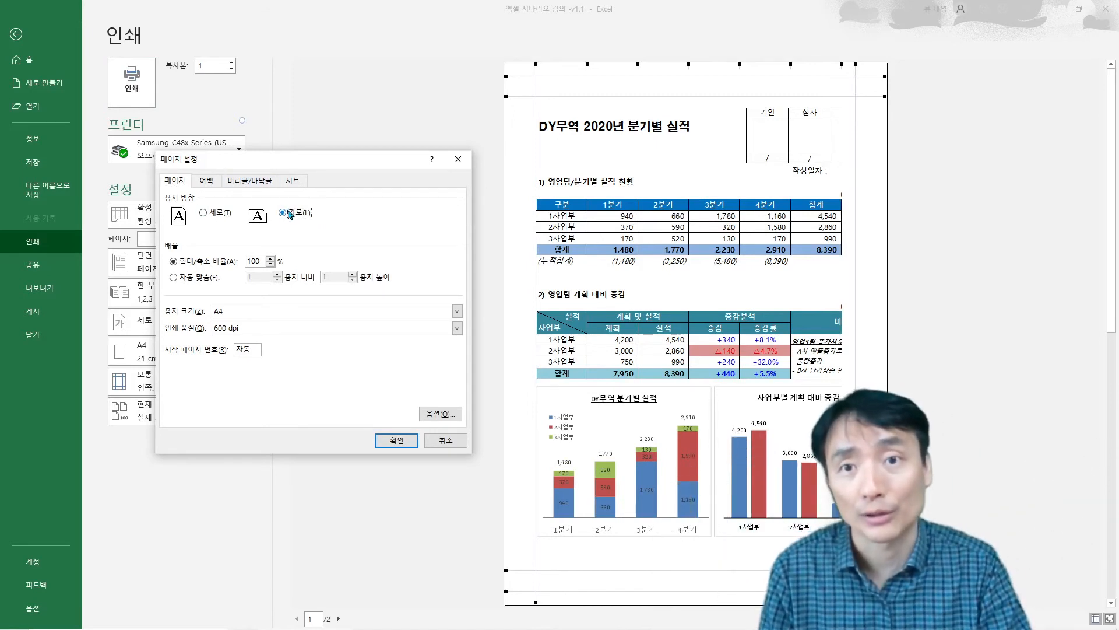
click(215, 214)
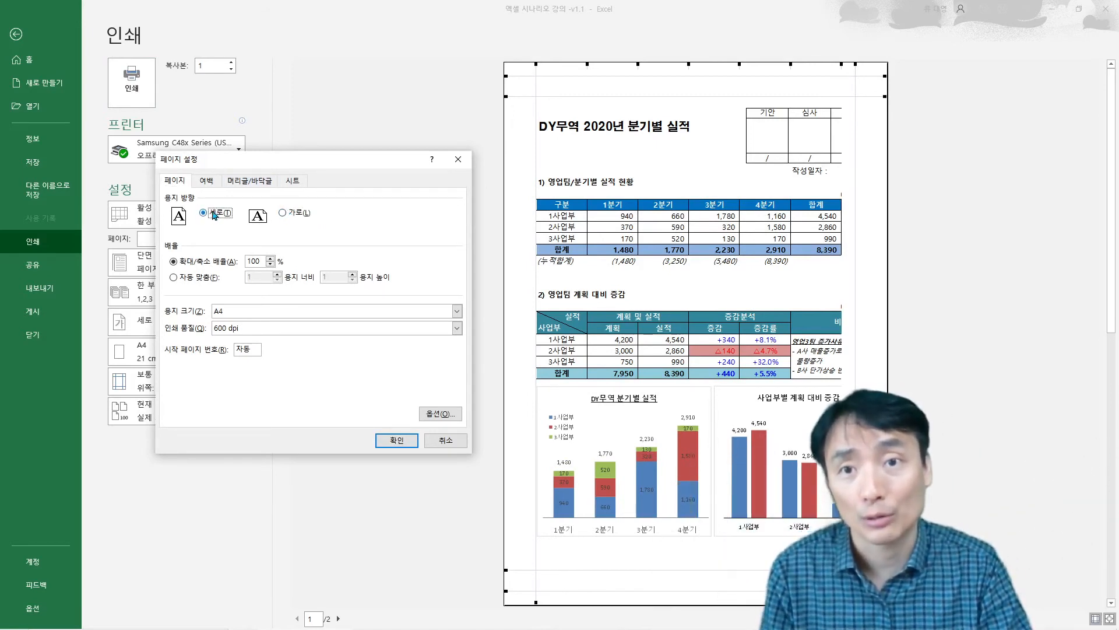
click(177, 280)
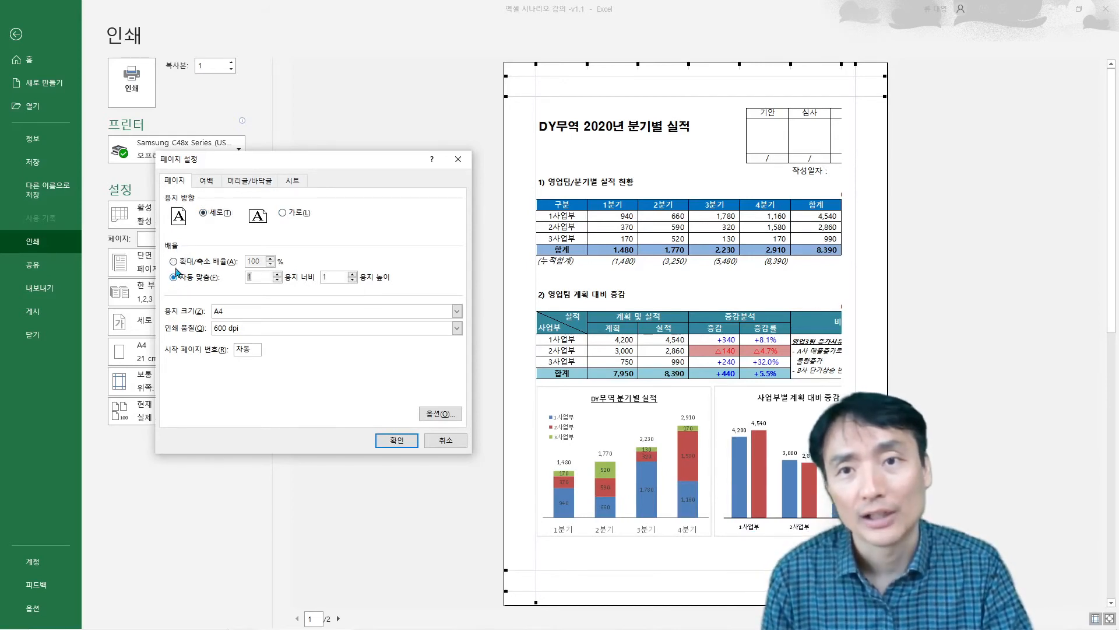
click(173, 261)
click(188, 279)
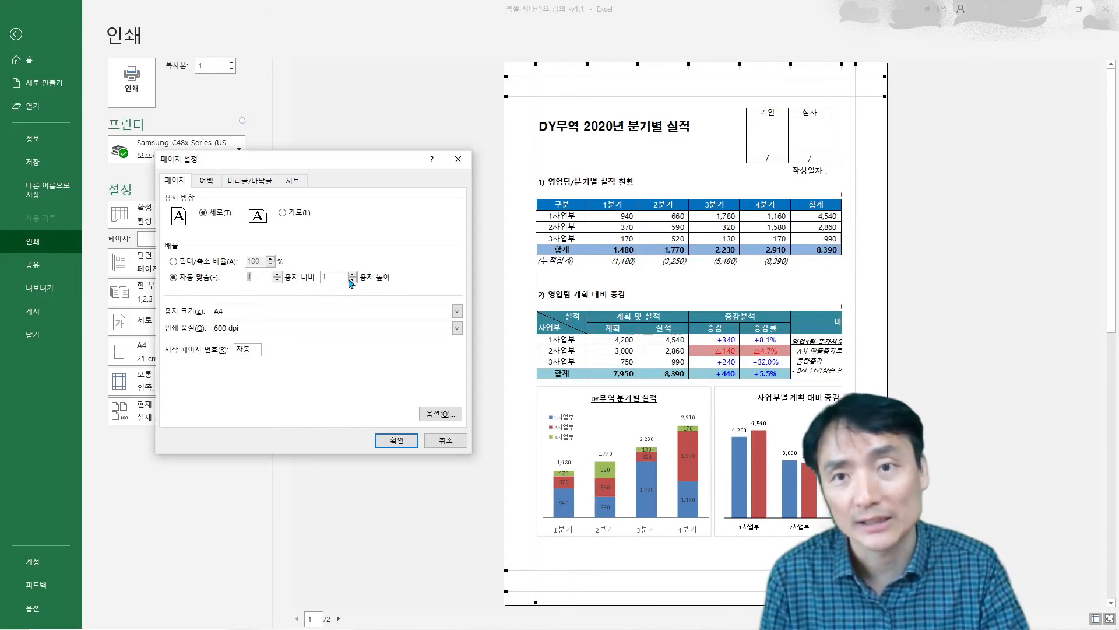
click(394, 442)
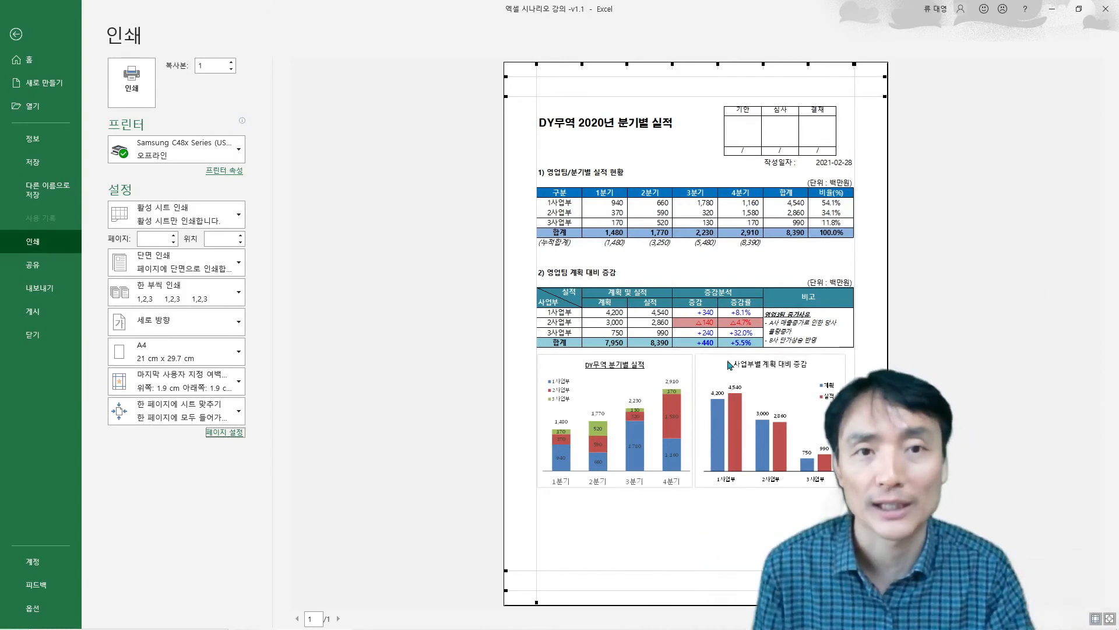
- Review the page setup settings, and narrow the left and right page margins in the print preview
click(225, 432)
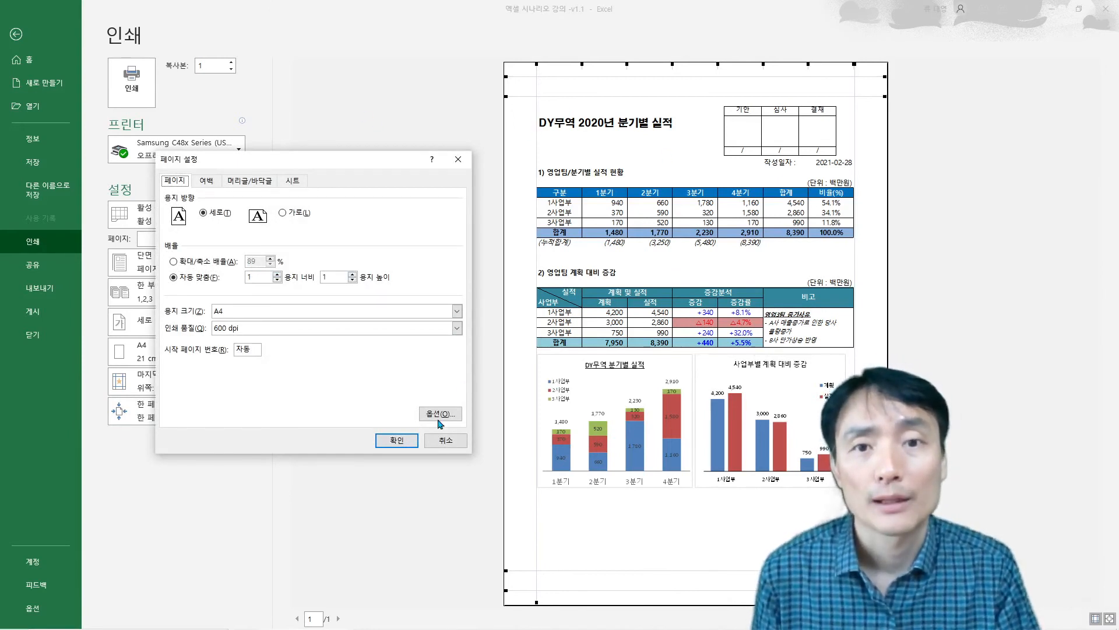
click(397, 441)
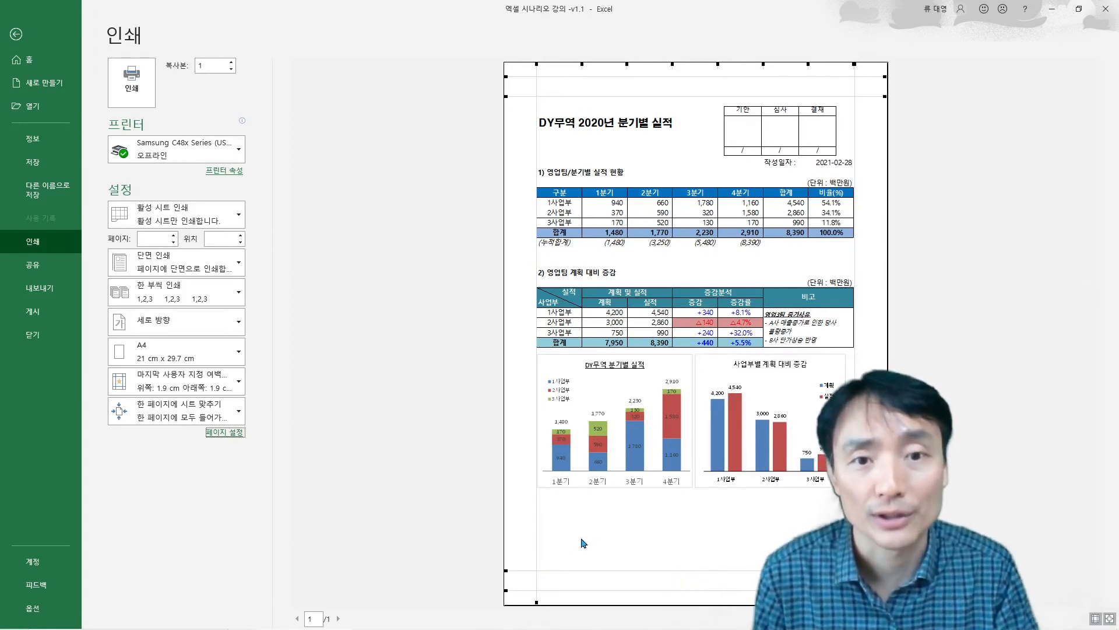
drag(536, 543, 522, 548)
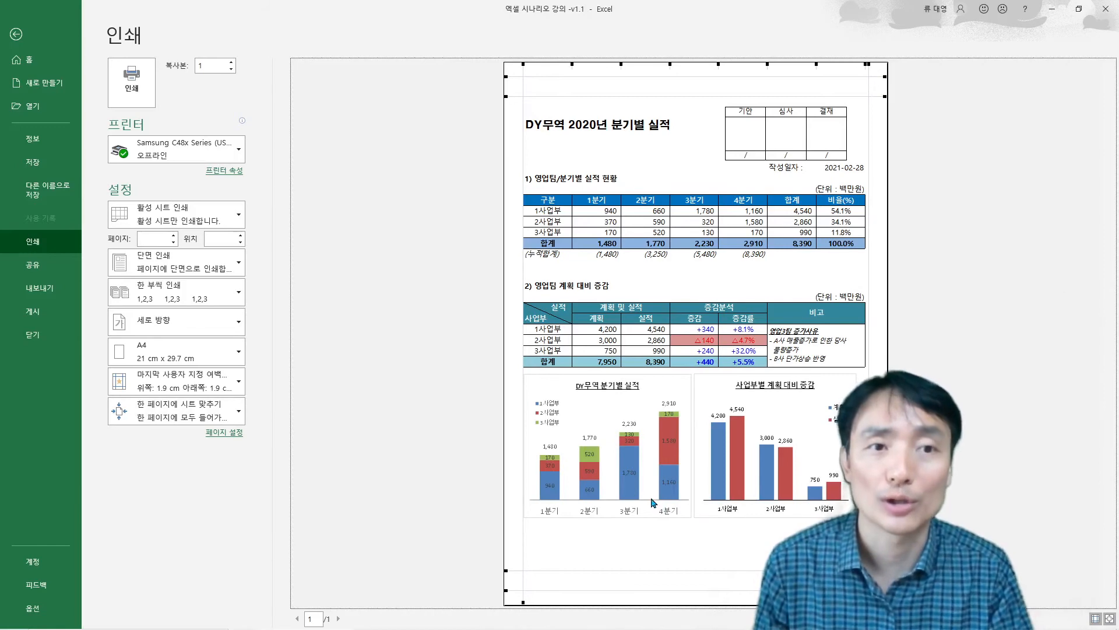
key(Escape)
- Close the shape formatting pane and show the sheet in page break preview at 80% zoom
scroll(490, 443, down, 4)
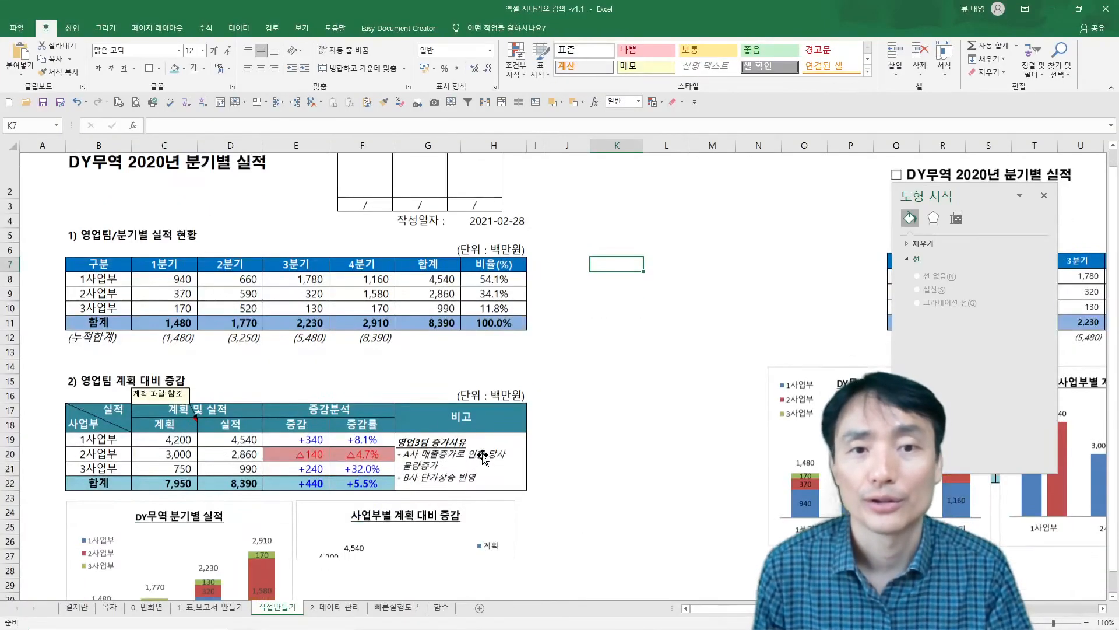
click(1044, 196)
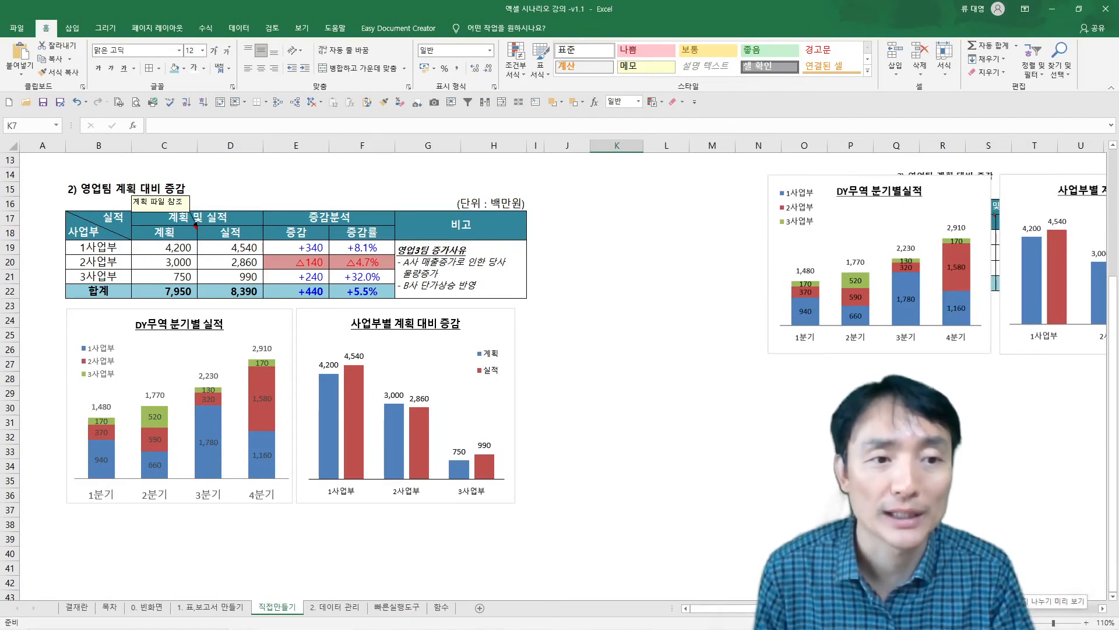
click(1021, 622)
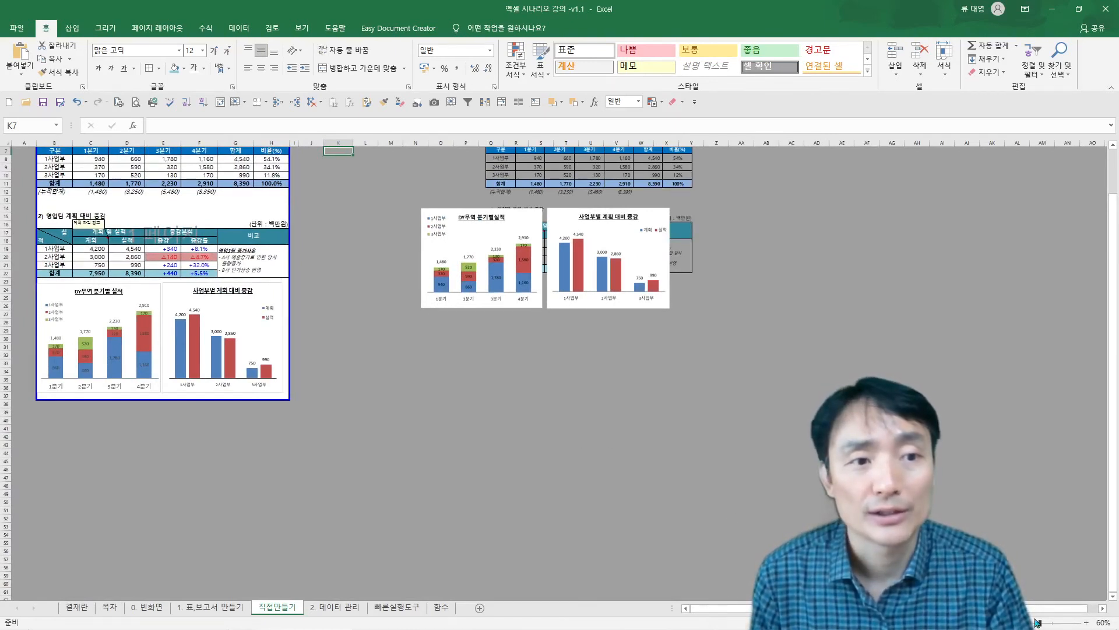
click(1086, 623)
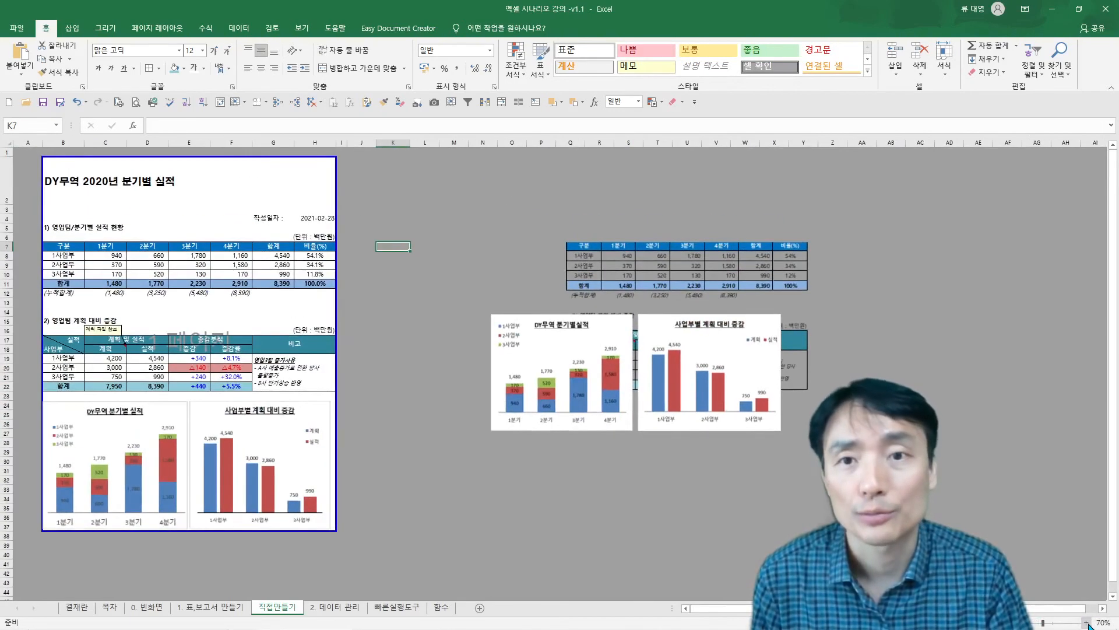
click(1085, 622)
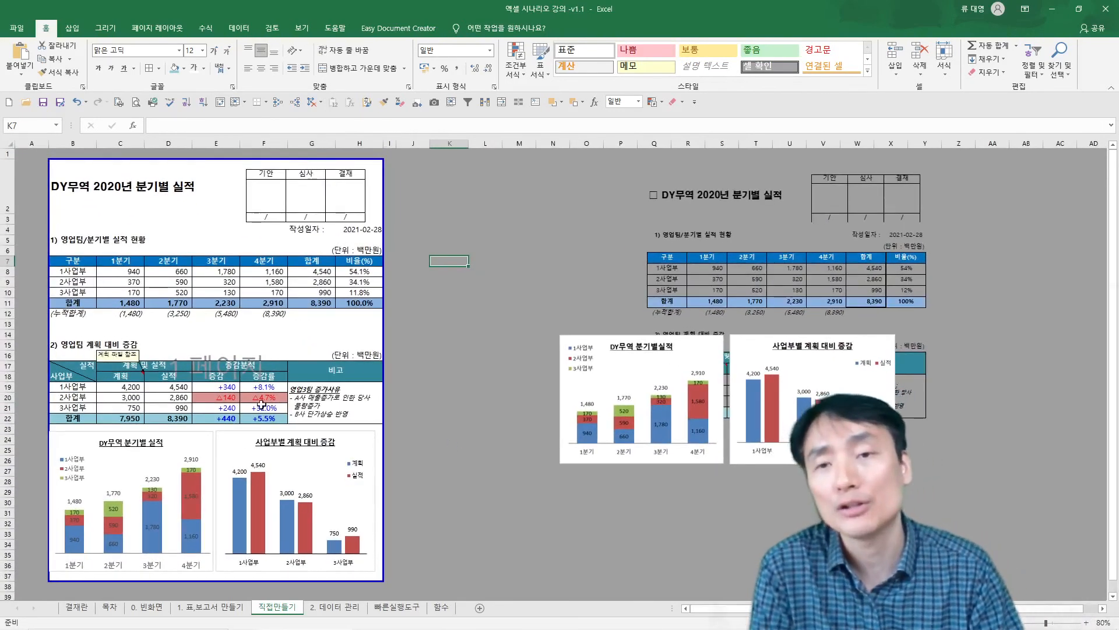
scroll(261, 402, down, 5)
scroll(248, 373, up, 4)
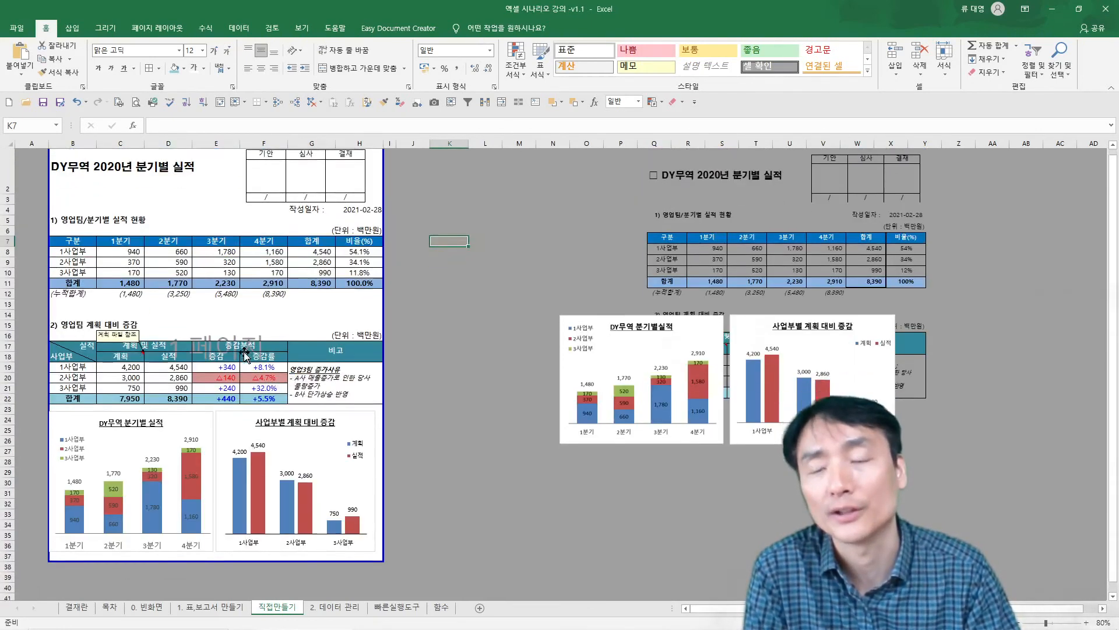
- Extend the lower boundary of the print area below the charts to row 42
scroll(245, 356, down, 2)
mouse_move(212, 475)
mouse_down()
mouse_move(213, 529)
mouse_move(213, 473)
mouse_up()
mouse_move(383, 283)
mouse_down()
mouse_move(418, 292)
mouse_move(382, 294)
mouse_up()
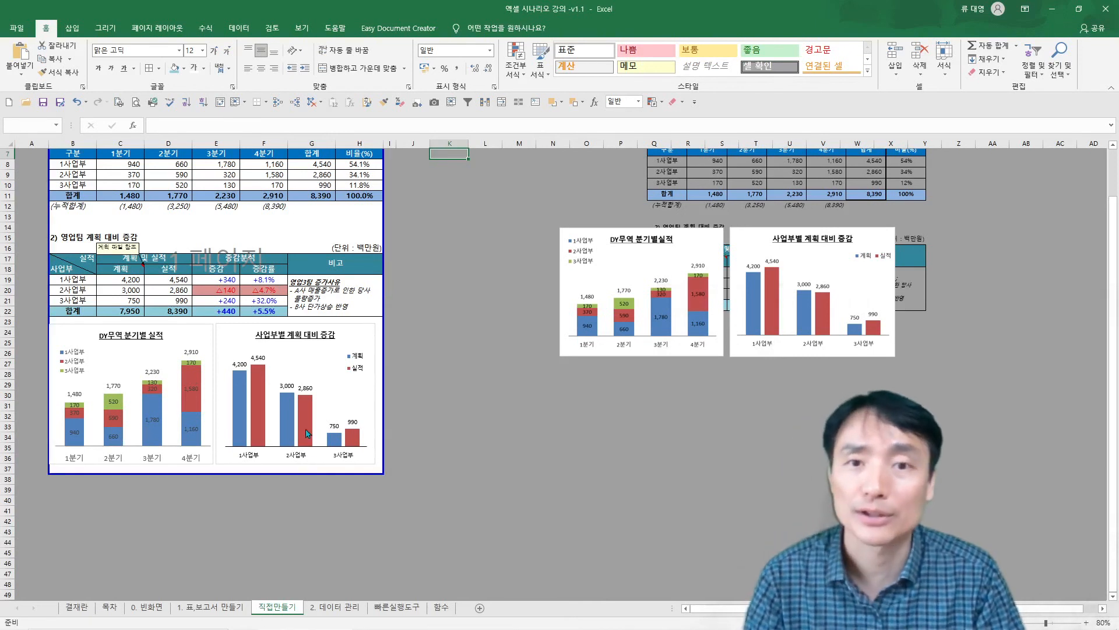
drag(298, 476, 302, 528)
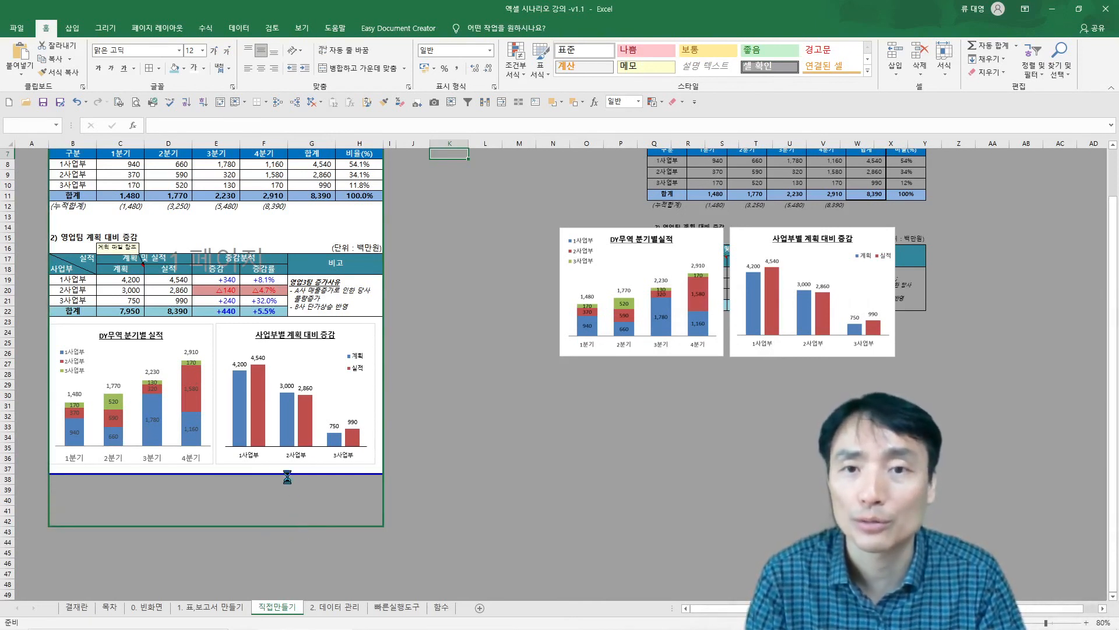
- Group the stacked quarterly chart and the plan-versus-actual chart into one object
click(216, 343)
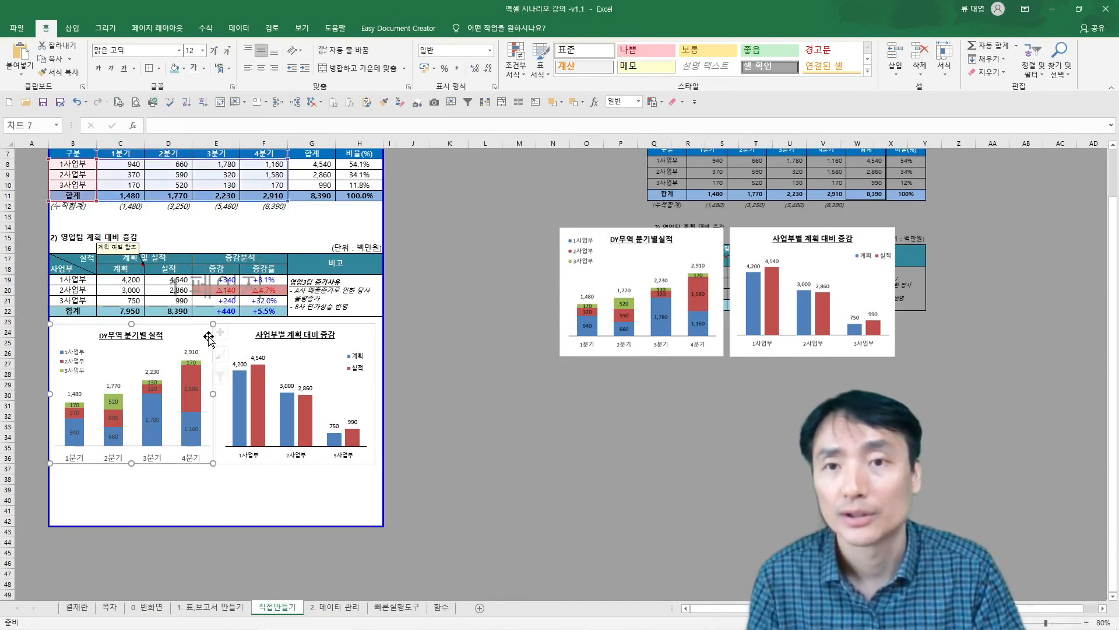
ctrl+click(248, 329)
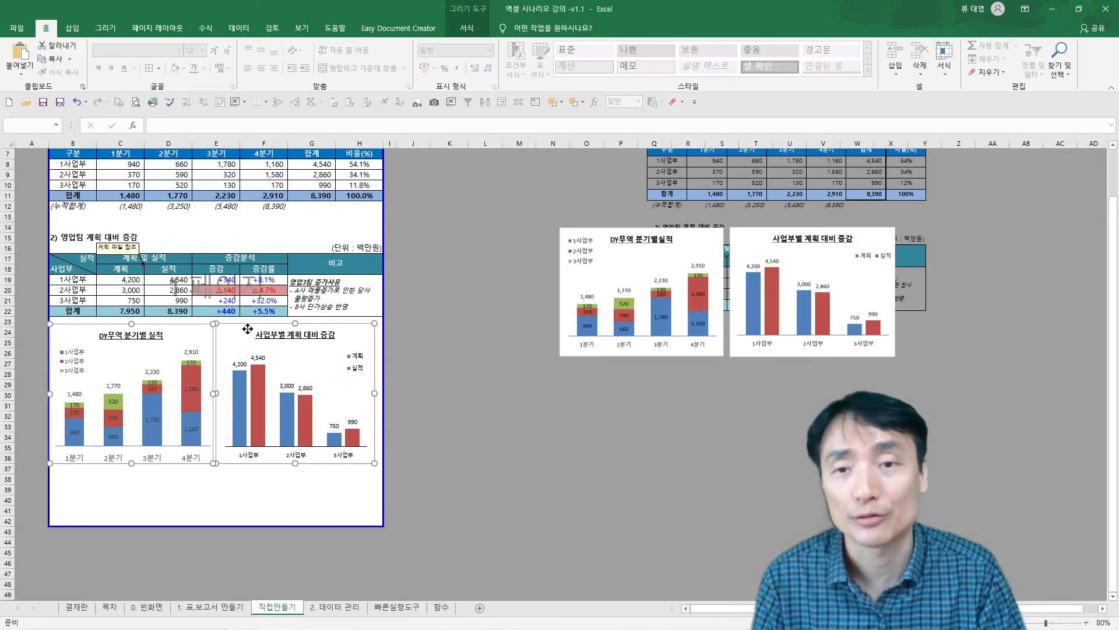
right_click(242, 328)
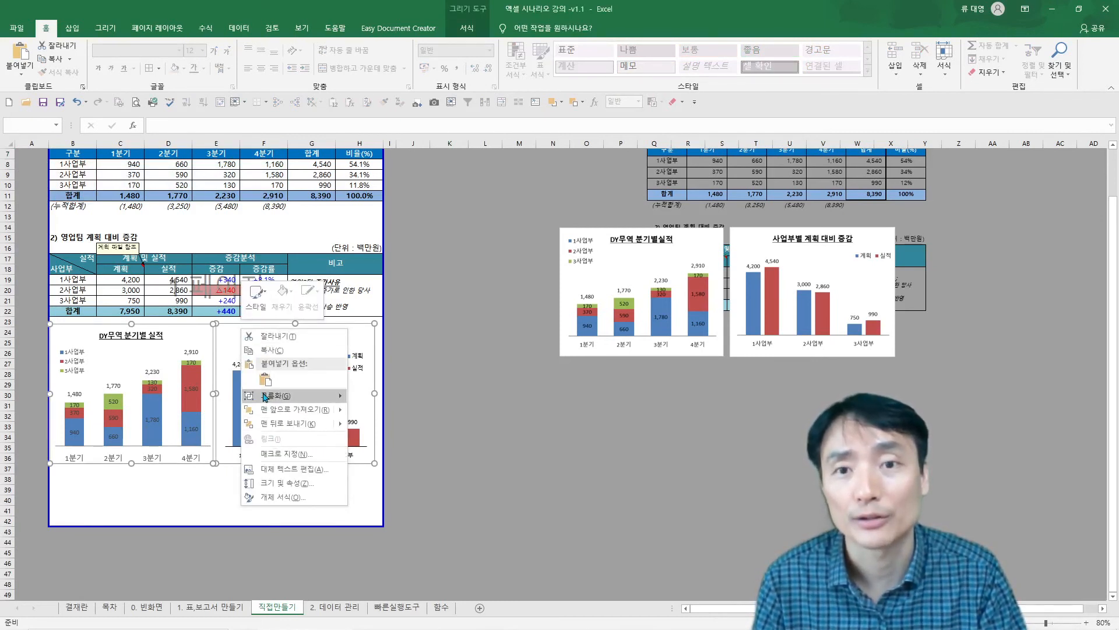
mouse_move(265, 398)
click(376, 401)
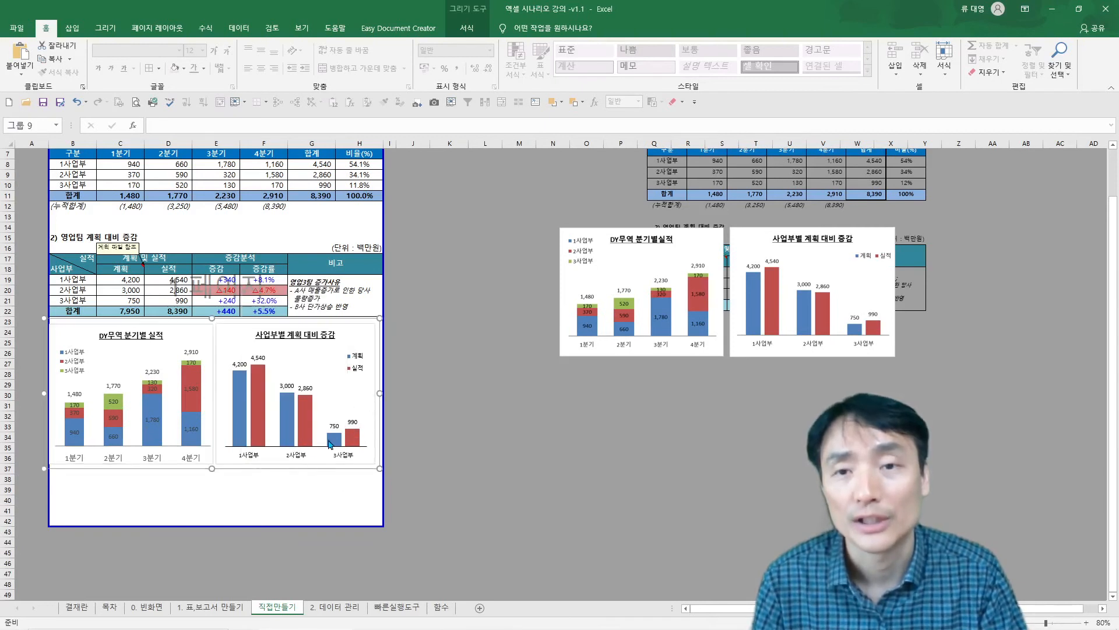
- Move the grouped charts about three rows lower within the print area and deselect them
drag(232, 469, 260, 505)
click(232, 523)
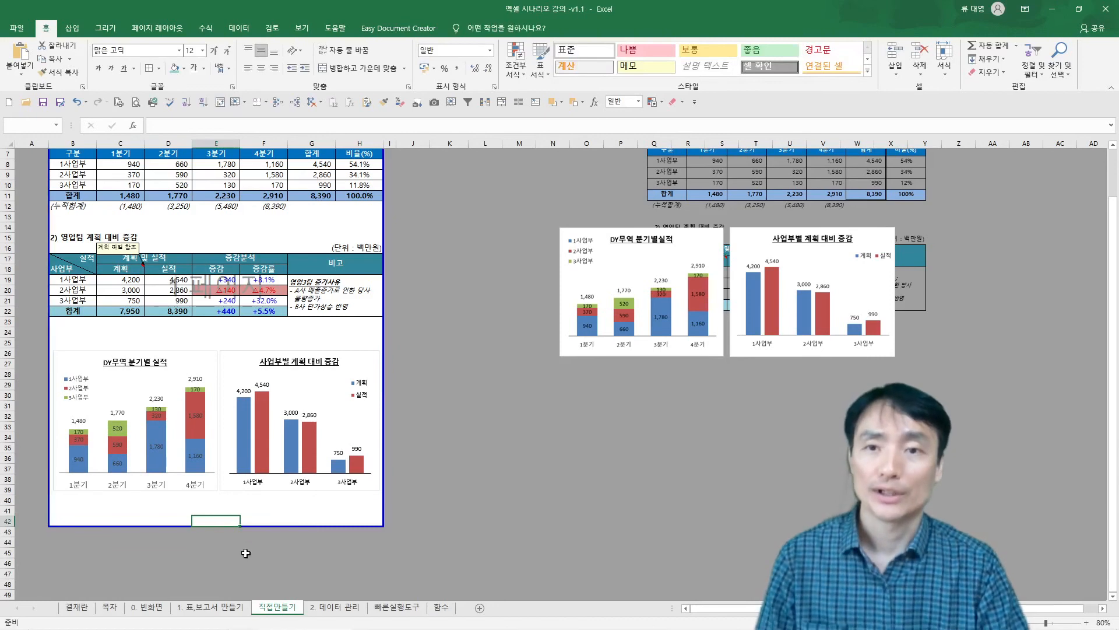
scroll(245, 554, up, 2)
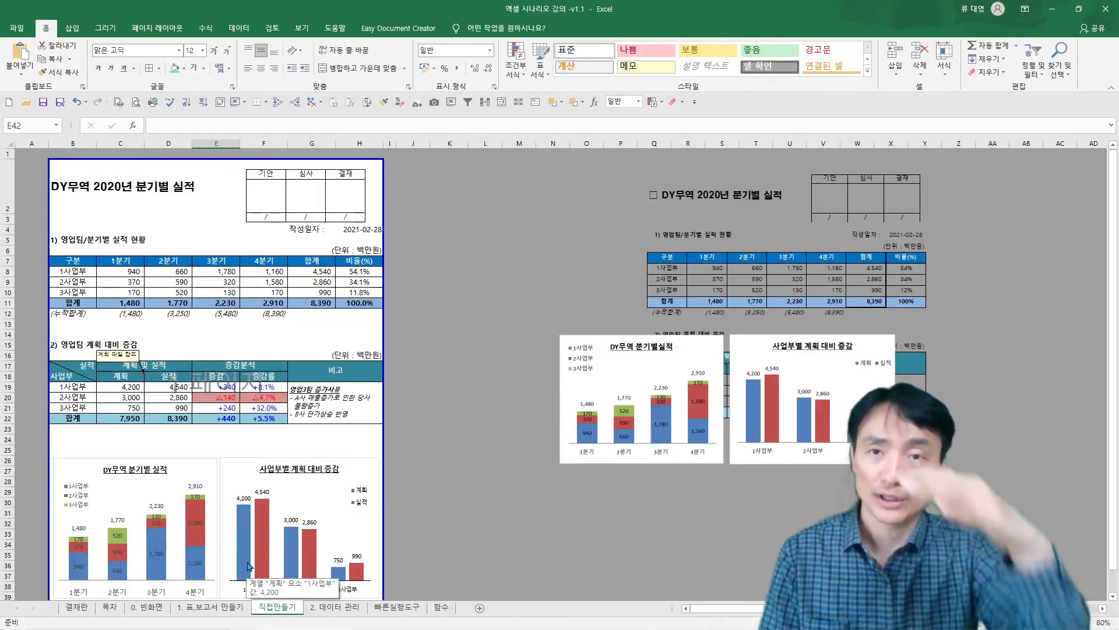
- Shift the approval box slightly closer to the right edge of the report's print area and deselect it
drag(331, 198, 340, 195)
click(416, 261)
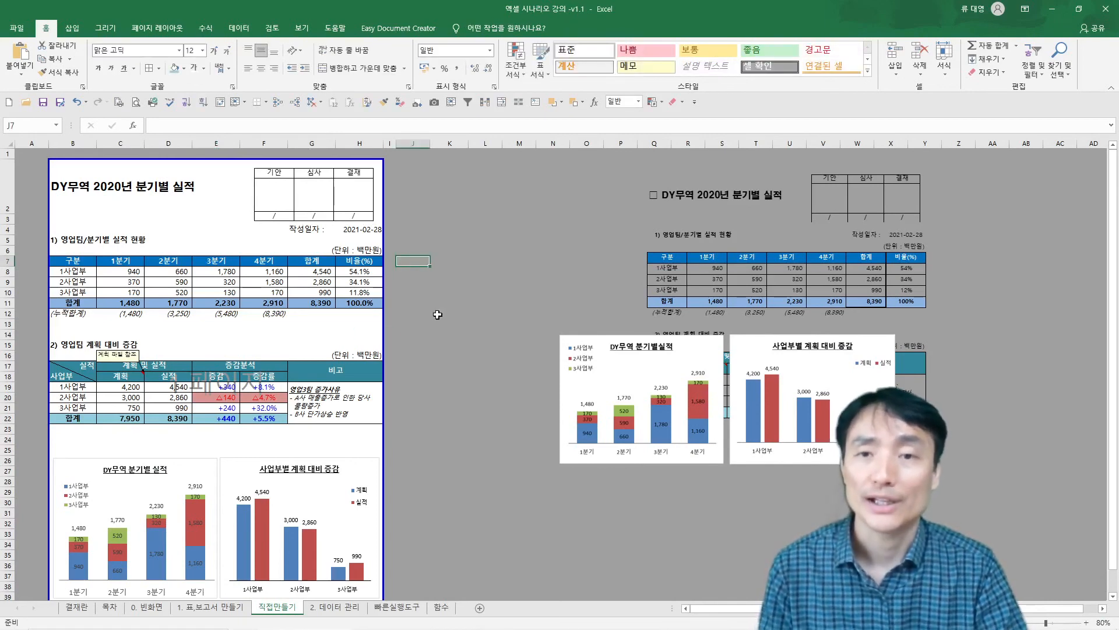
scroll(436, 309, down, 7)
scroll(487, 448, up, 7)
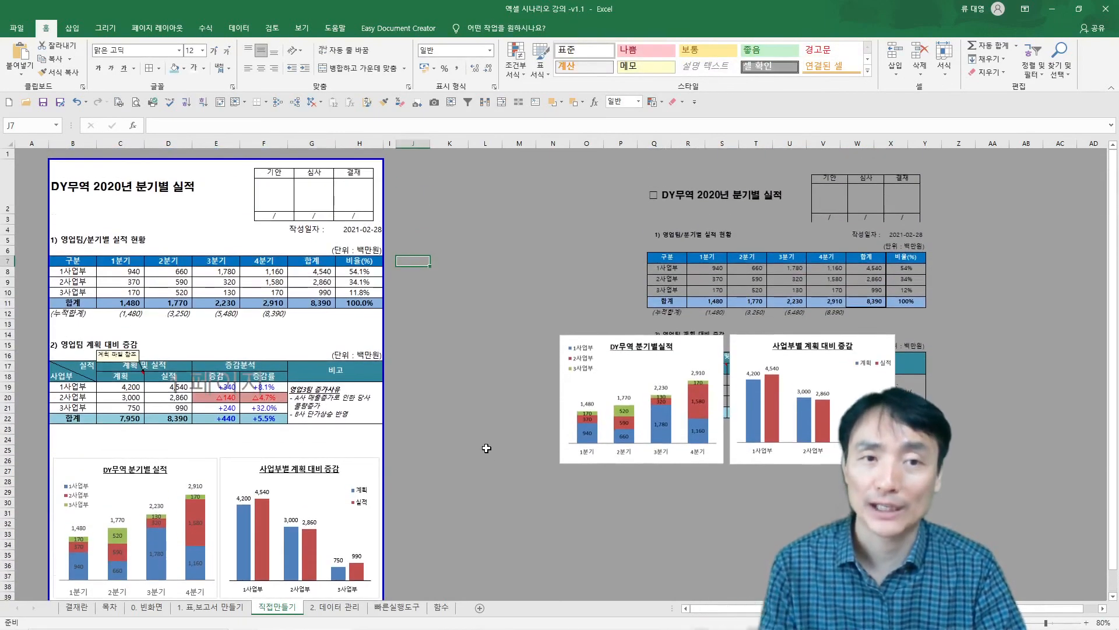
- Move the sample's grouped charts below its plan-versus-actual table, starting at about row 24, and deselect them
drag(655, 421, 746, 524)
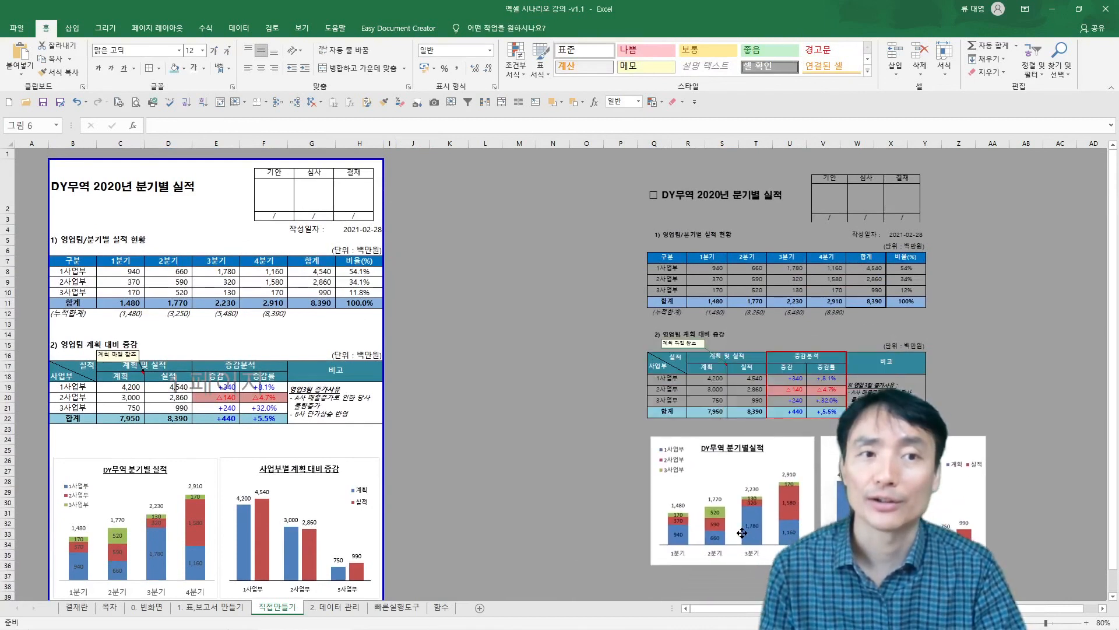
click(519, 491)
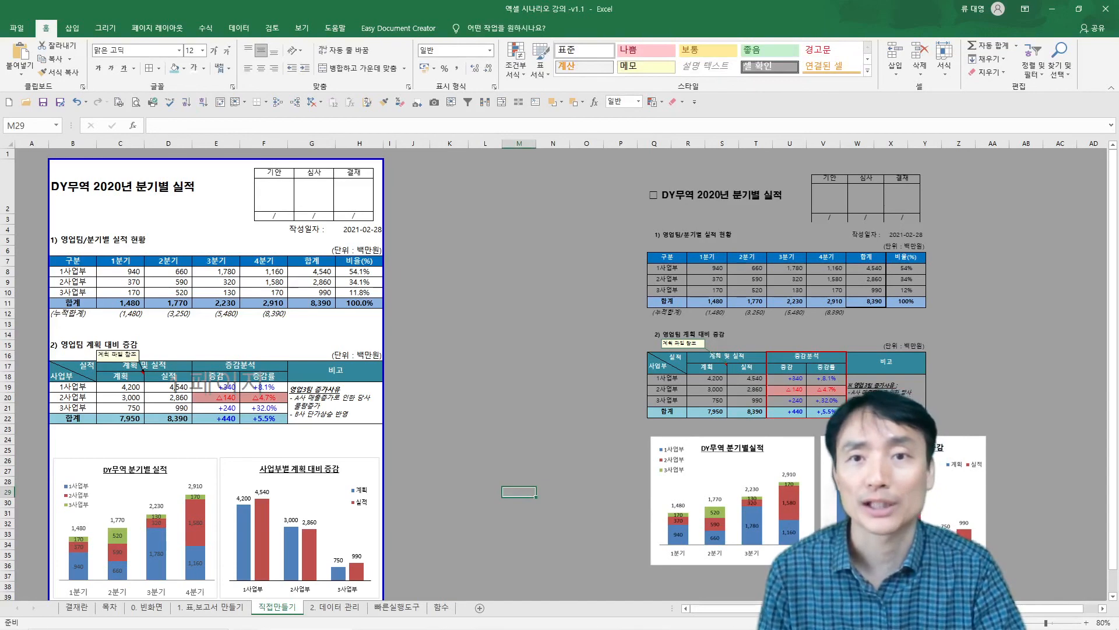
- Return the sheet to normal view at 90% zoom and select the empty cell K16 between the report and the sample
ctrl+scroll(518, 491, up, 3)
click(610, 378)
scroll(607, 384, up, 2)
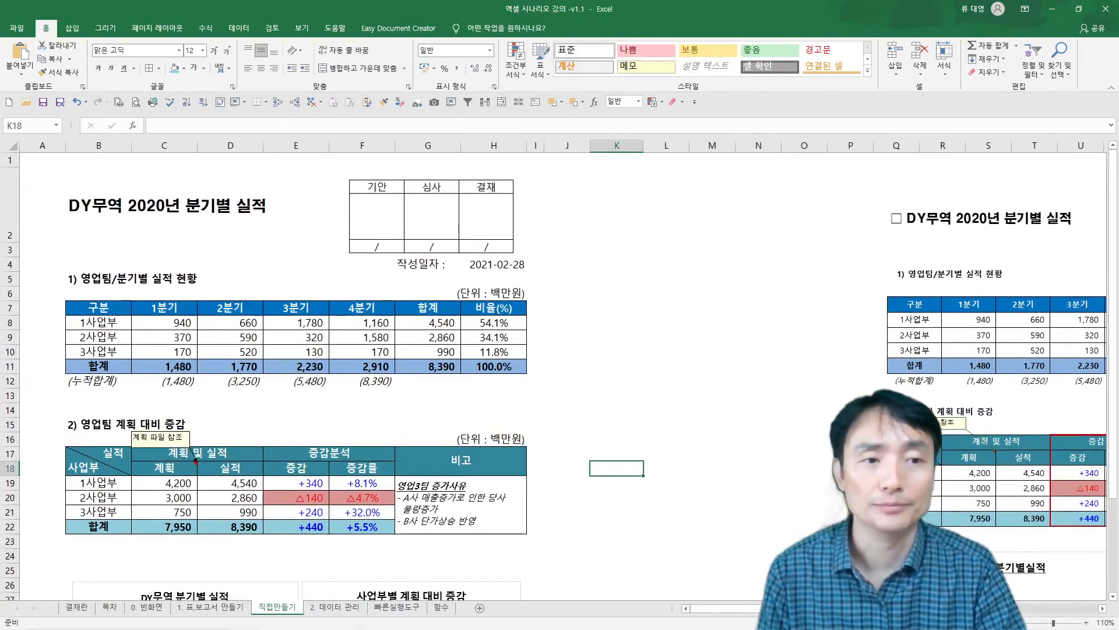
ctrl+scroll(518, 397, down, 1)
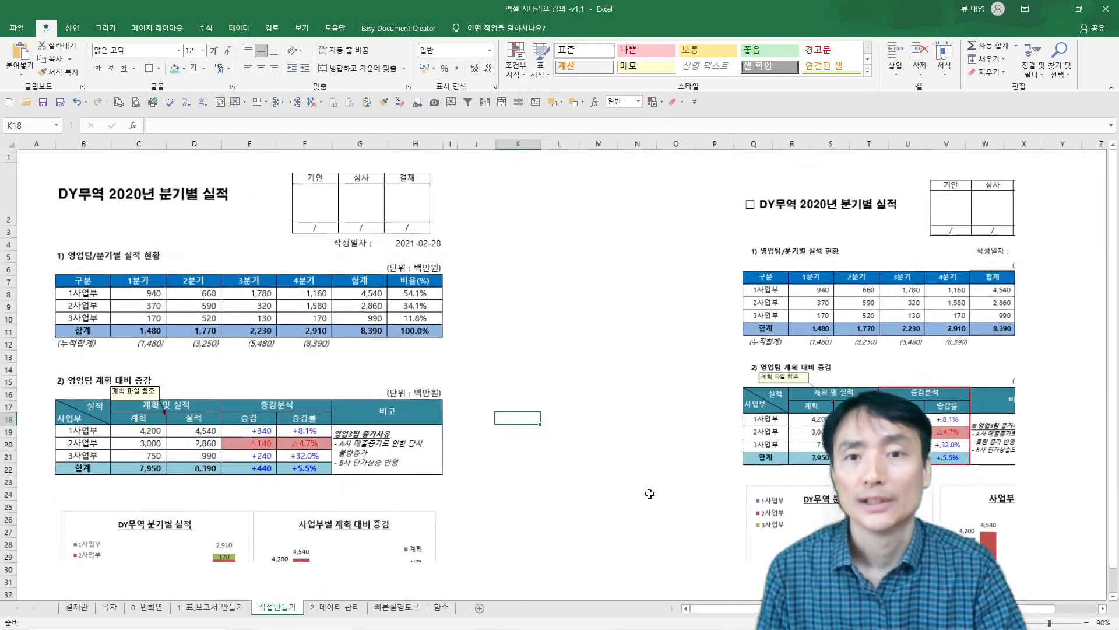
click(524, 394)
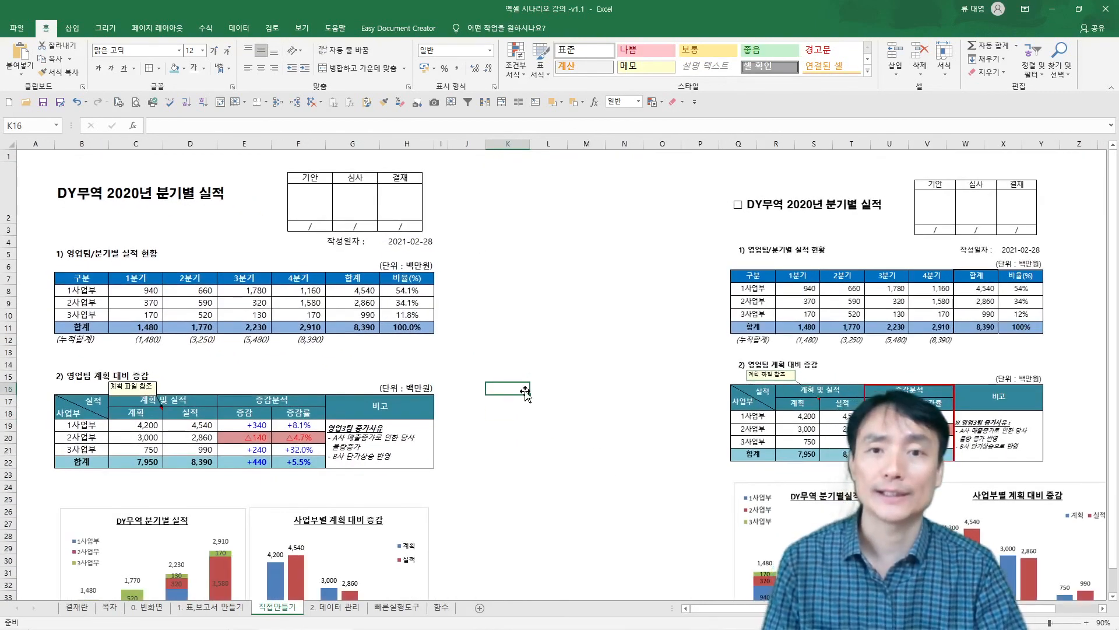
scroll(525, 394, down, 3)
scroll(518, 409, up, 3)
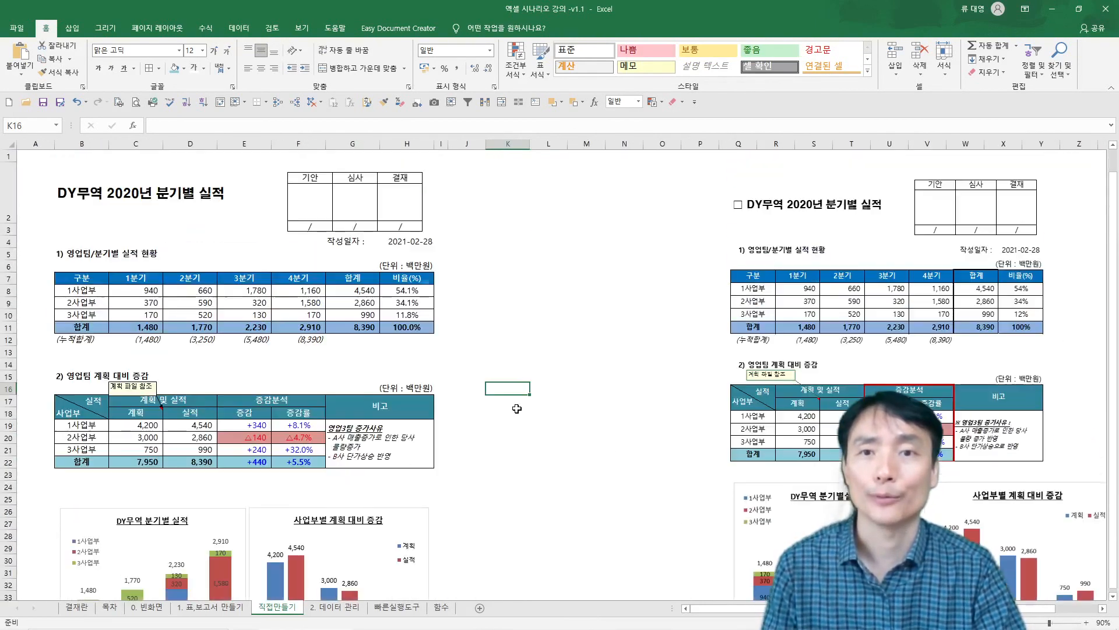